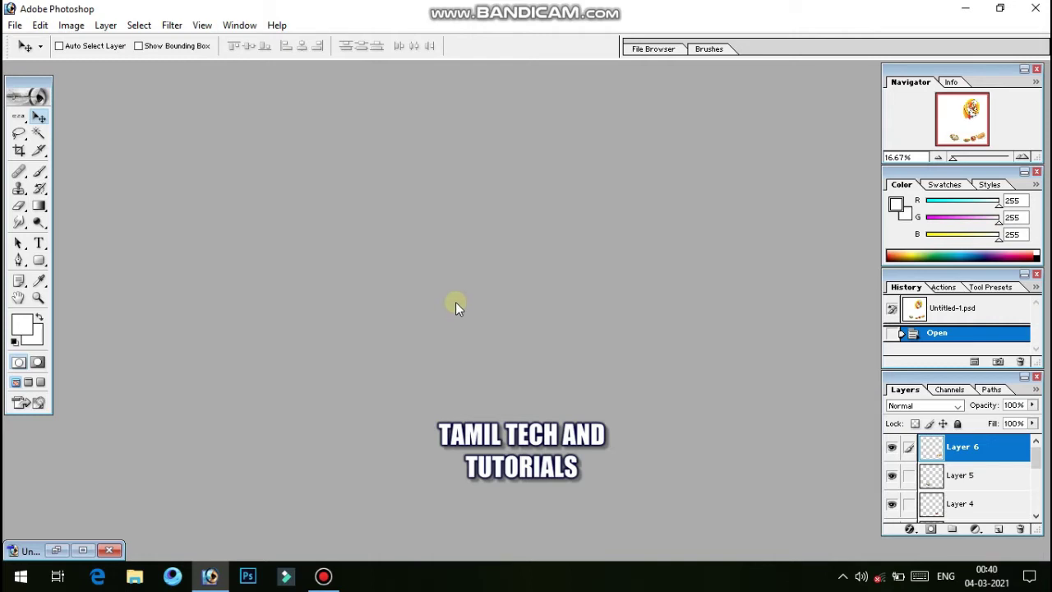
Create a new white RGB document, 10 × 4 inches at 200 pixels/inch
key(ctrl+n)
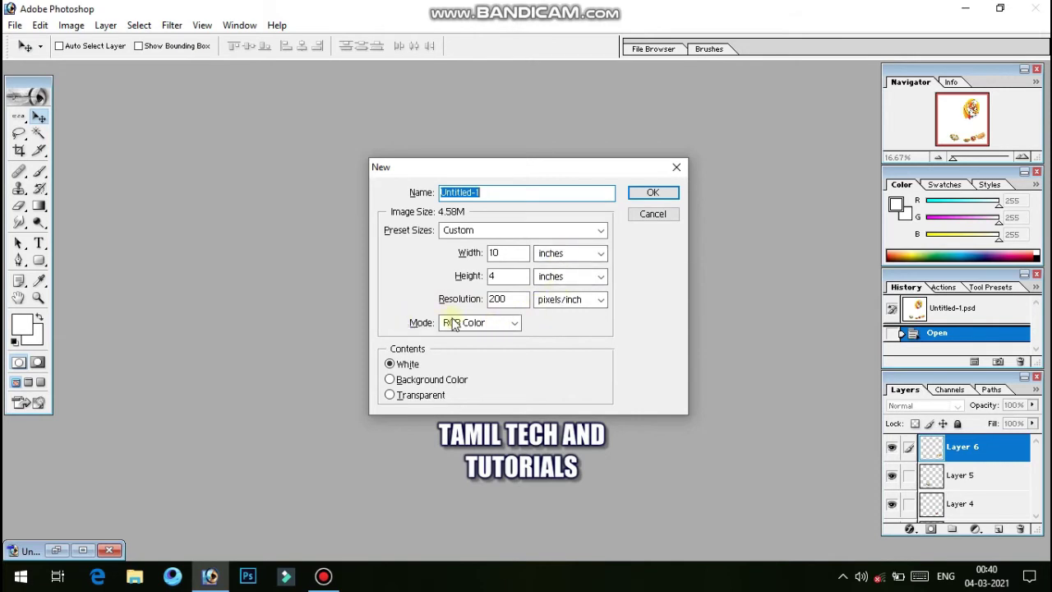
click(634, 198)
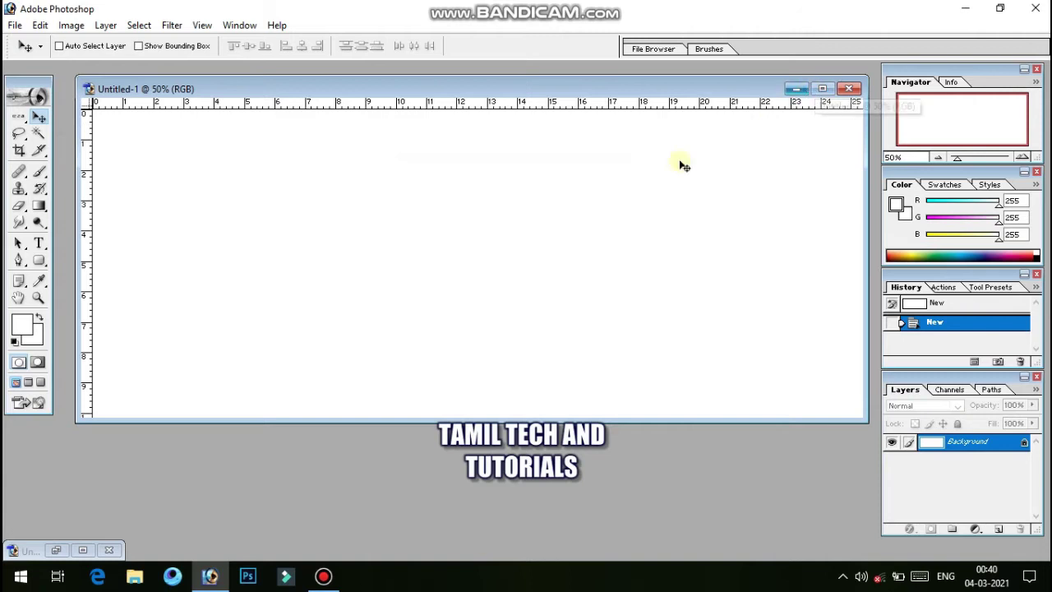
Open images (1) and images (9) from D:\MY FILES\my all psd collectoins
double_click(420, 459)
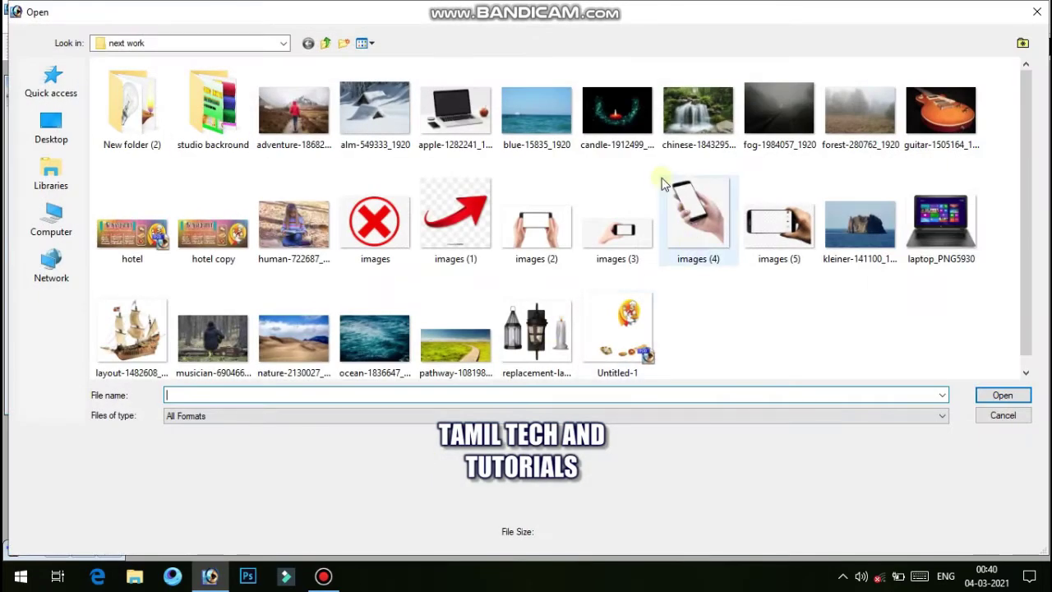
click(59, 218)
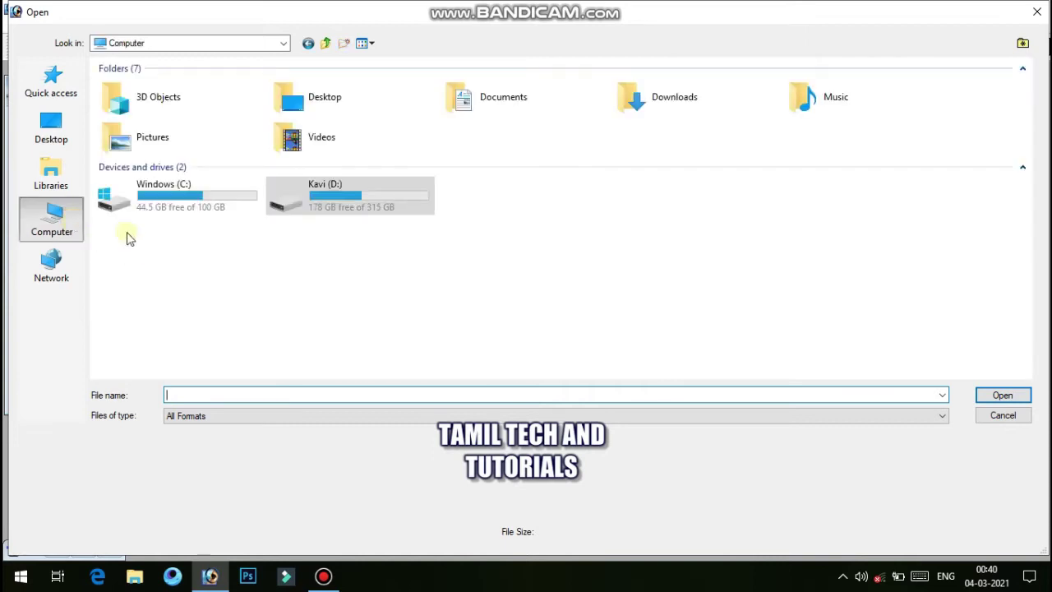
double_click(335, 206)
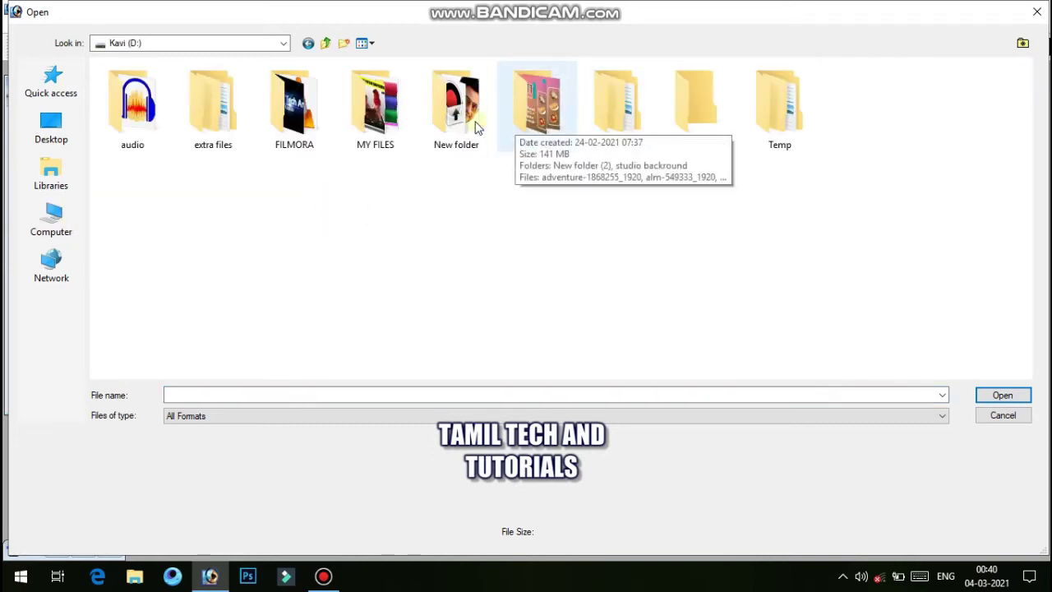
double_click(380, 105)
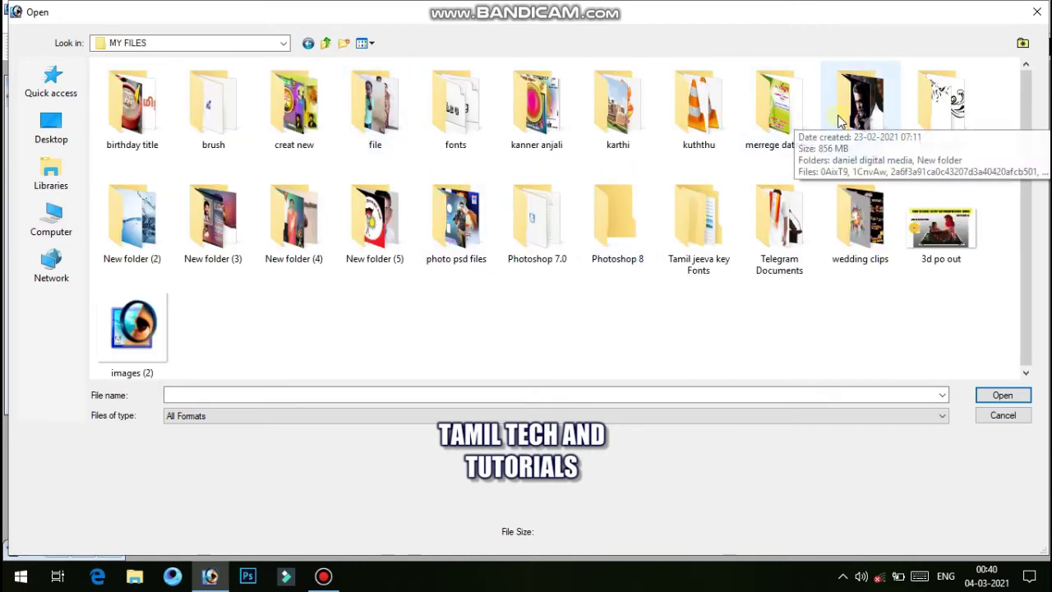
double_click(840, 120)
drag(1030, 107, 1037, 226)
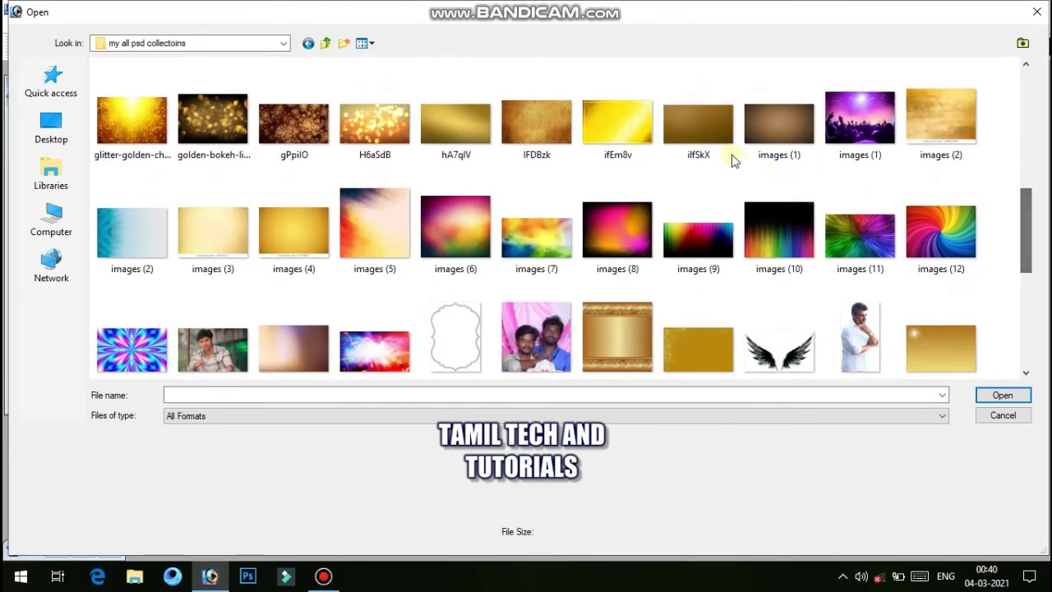
click(793, 141)
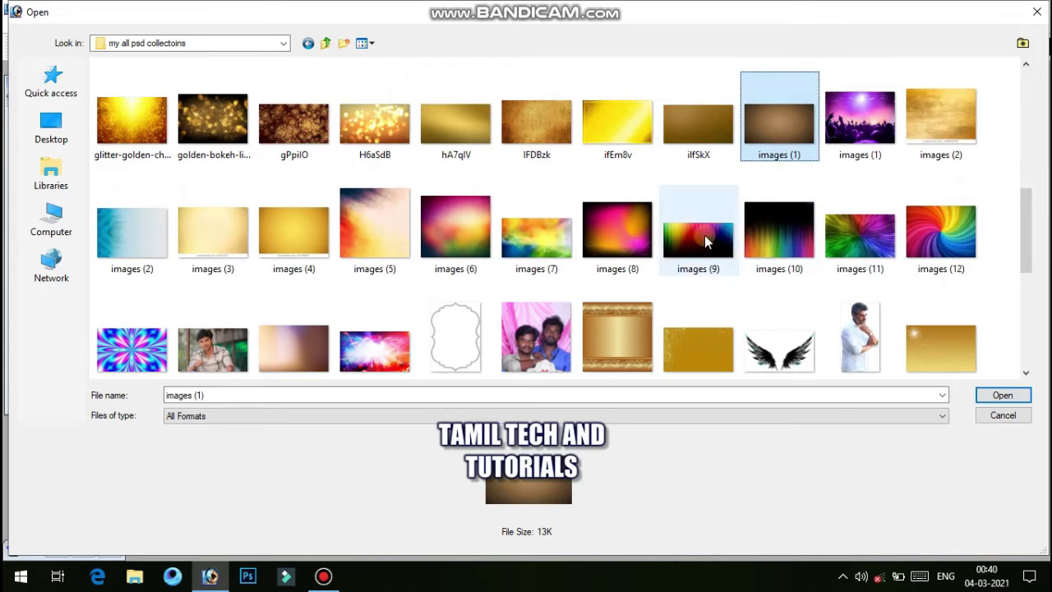
ctrl+click(704, 235)
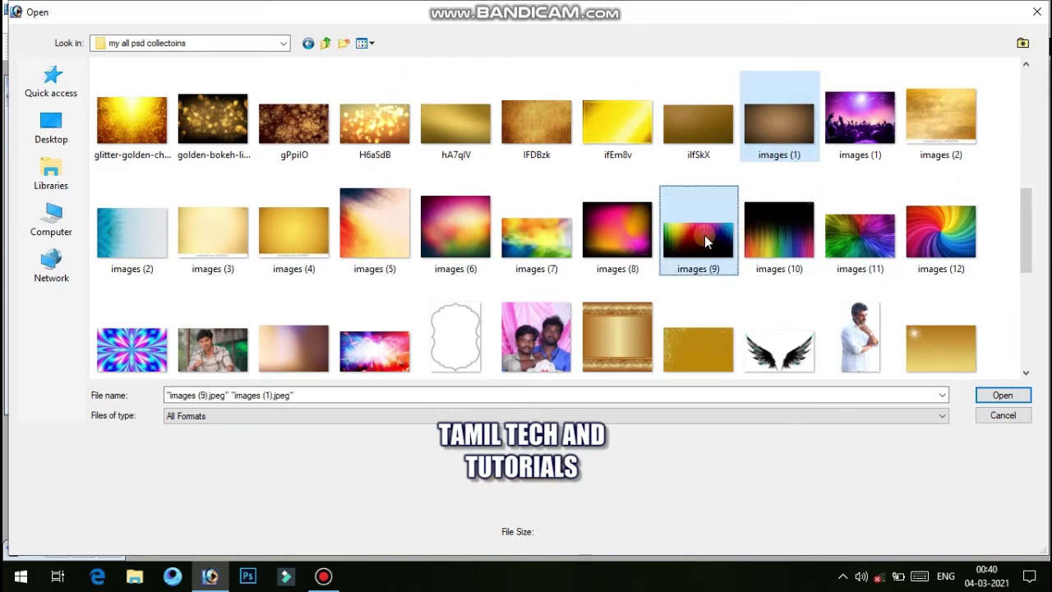
click(980, 395)
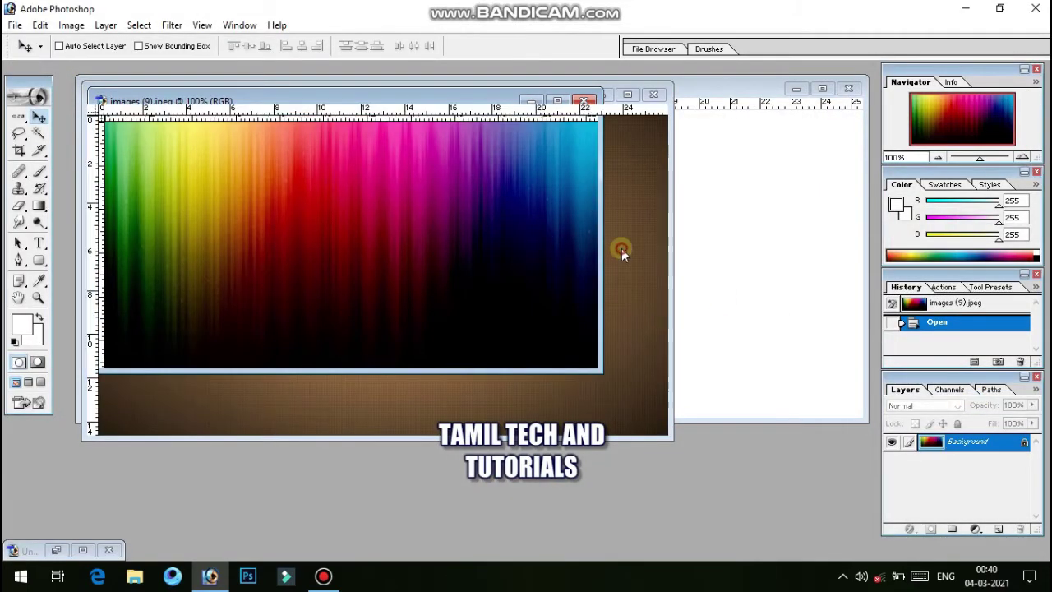
Place the brown texture in the banner and scale it to cover the whole canvas
click(621, 249)
drag(581, 261, 745, 261)
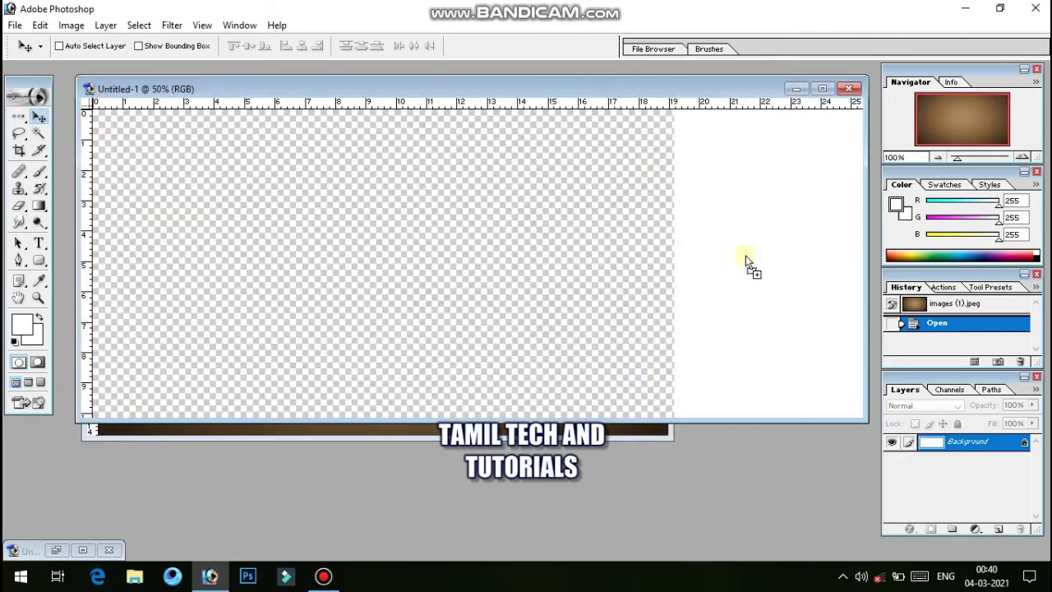
drag(539, 223, 210, 182)
key(ctrl+t)
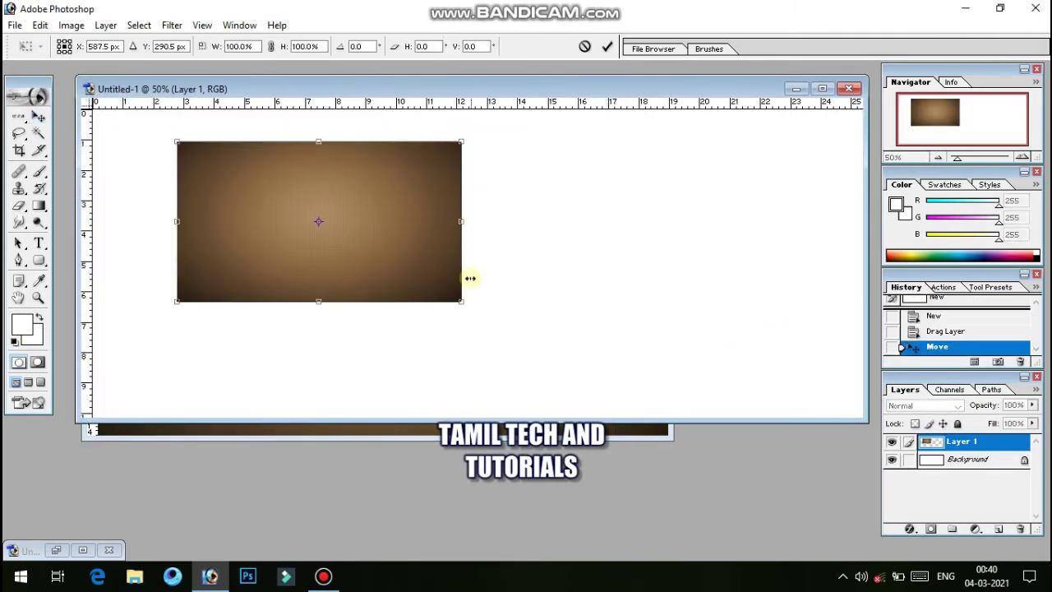
drag(461, 301, 554, 385)
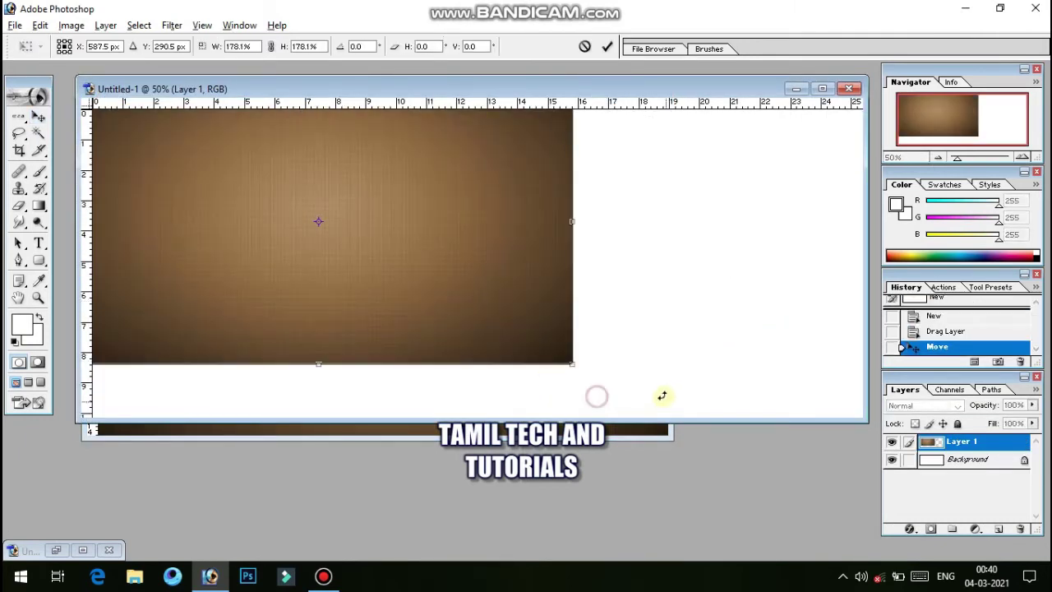
drag(462, 290, 594, 293)
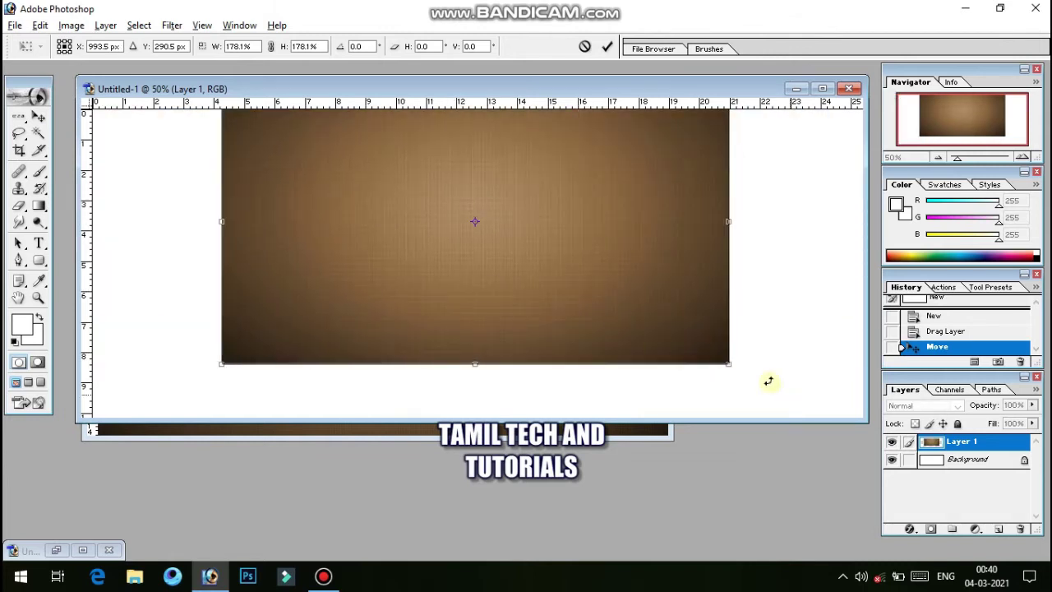
drag(723, 359, 1008, 518)
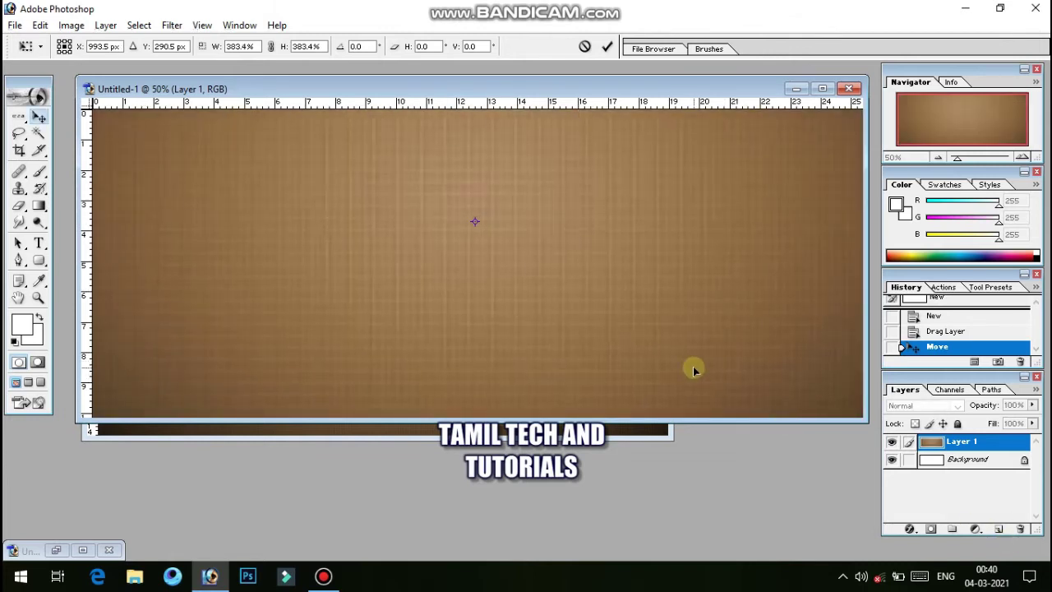
key(Return)
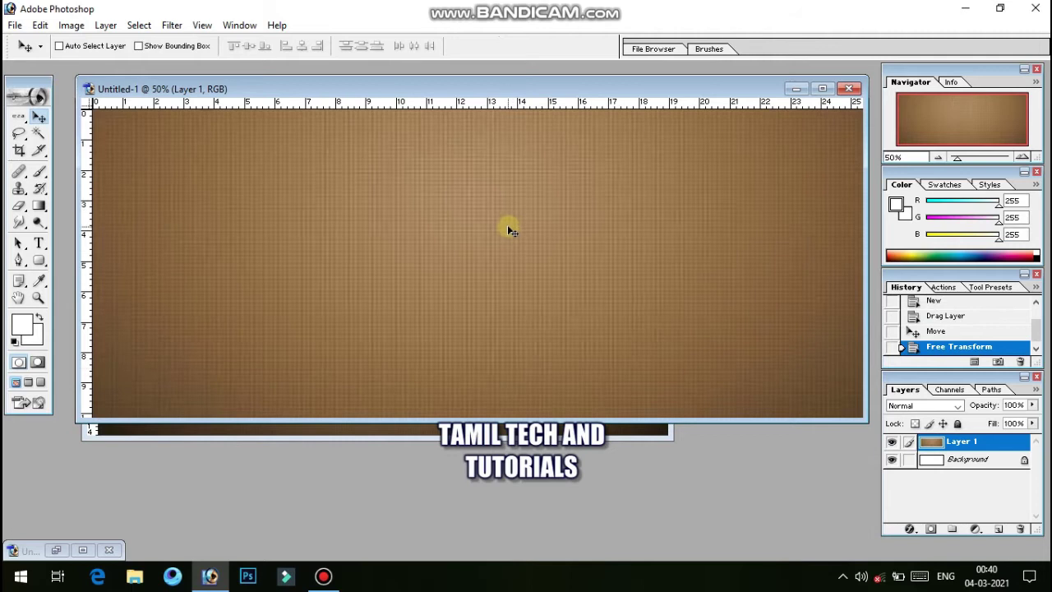
drag(510, 230, 503, 226)
Blur the brown layer with a 7.3-pixel Gaussian Blur and close images (1)
click(172, 25)
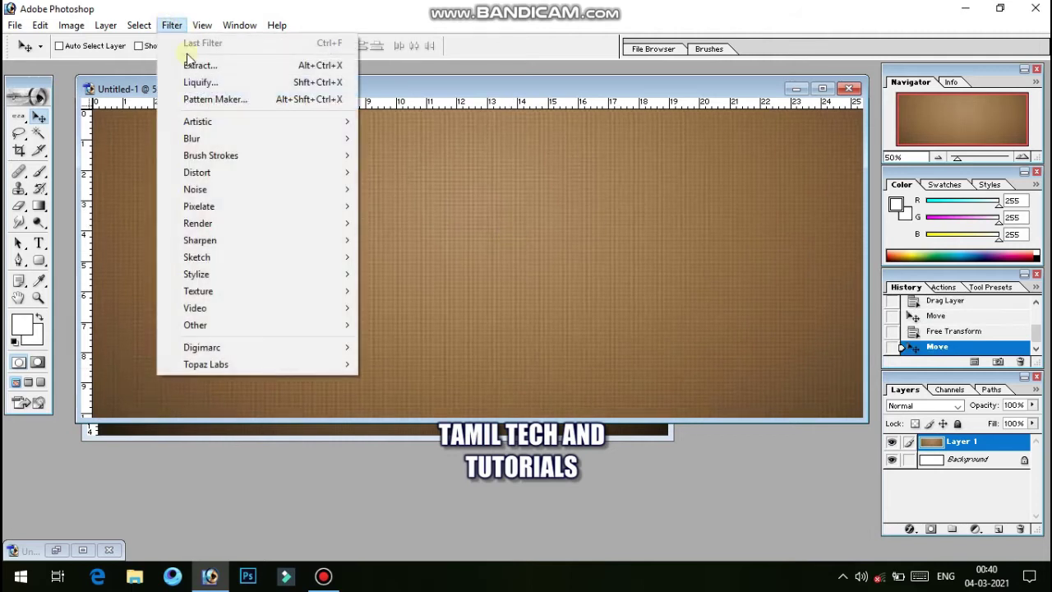
mouse_move(192, 138)
click(402, 171)
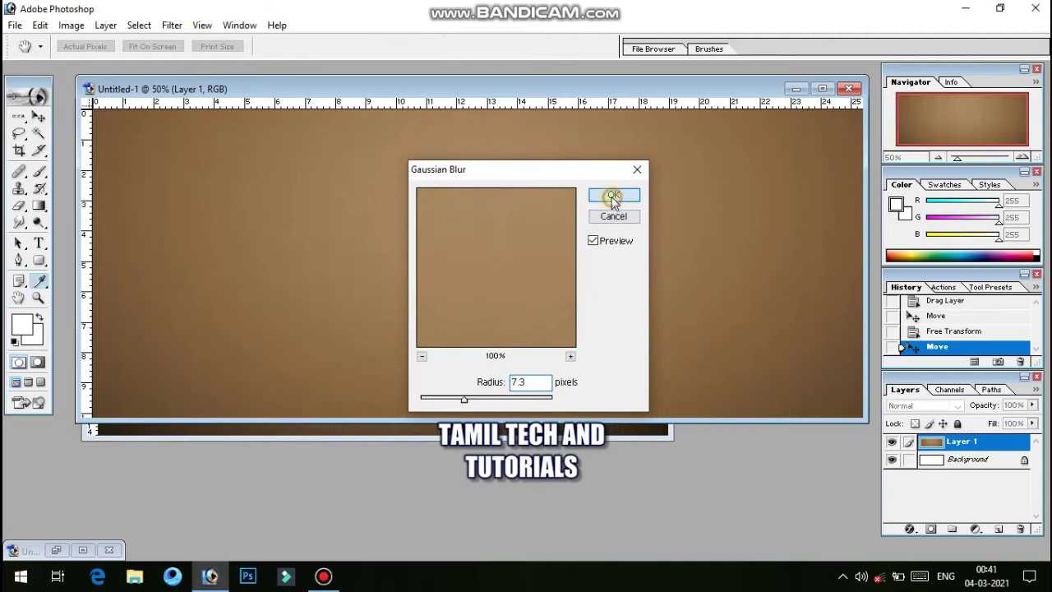
click(614, 195)
key(ctrl+Tab)
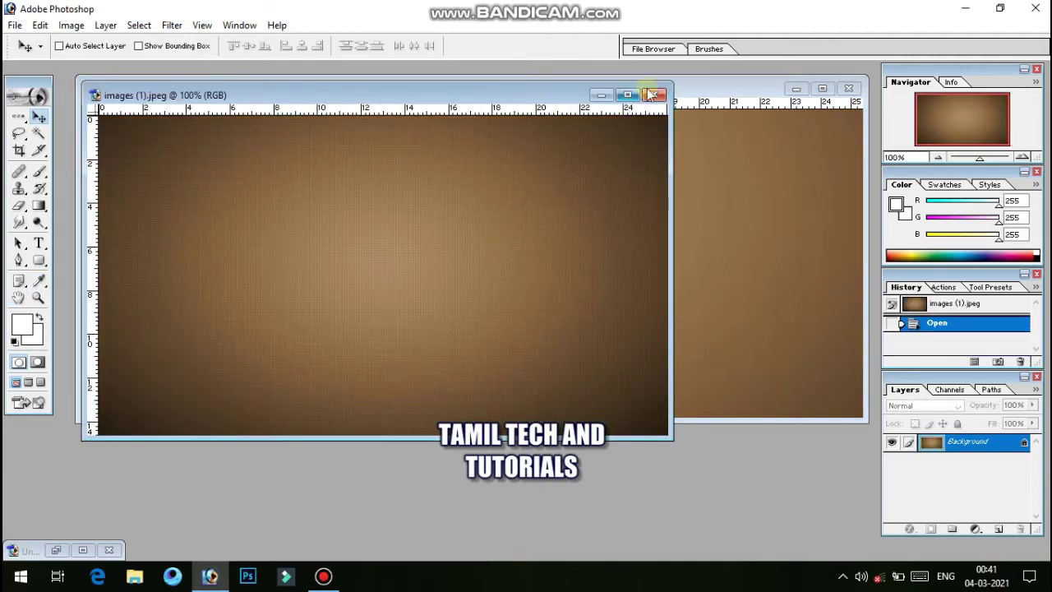
click(658, 88)
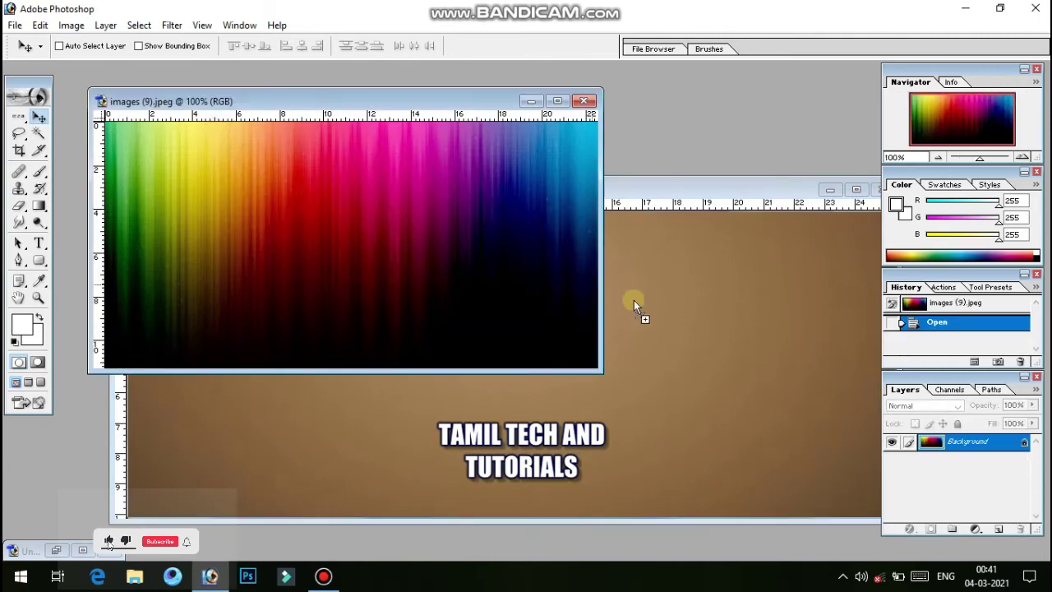
Place the rainbow image as Layer 2, enlarged to fill the canvas and tilted -15°
mouse_move(256, 162)
mouse_down()
mouse_move(634, 303)
mouse_move(316, 247)
mouse_up()
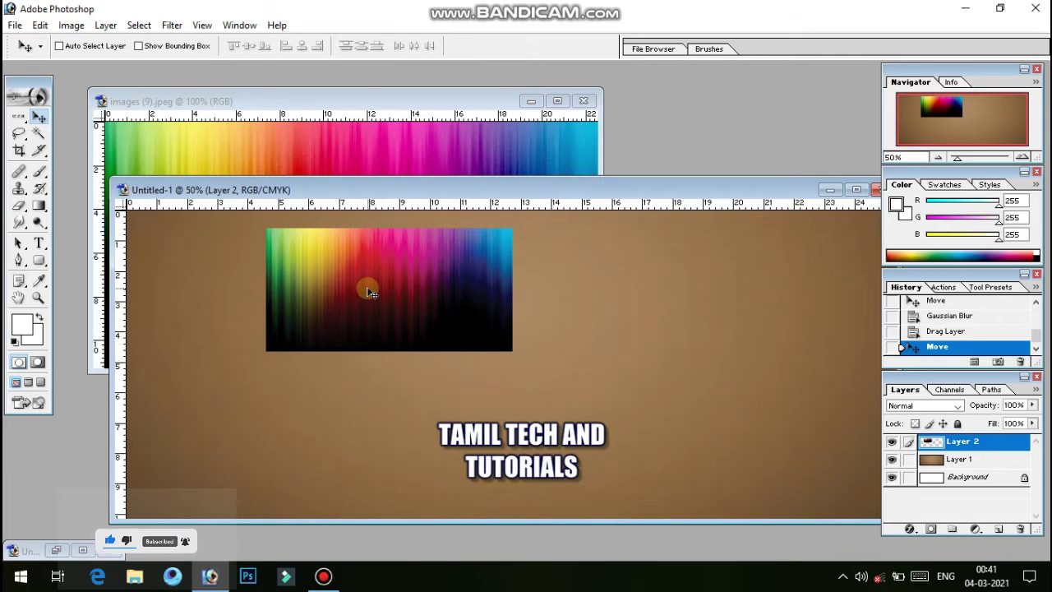
key(ctrl+t)
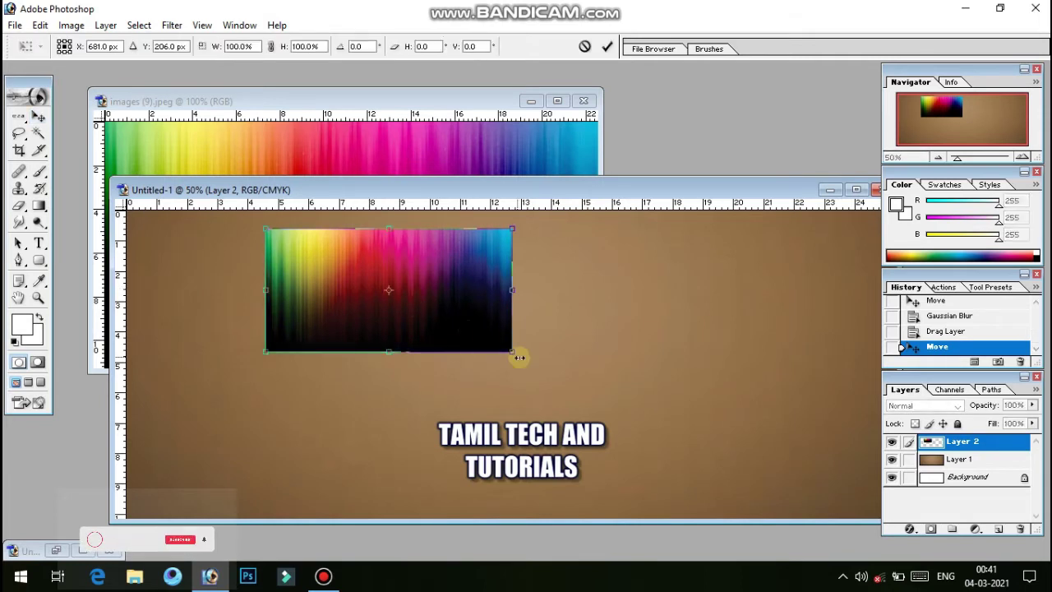
drag(513, 352, 798, 495)
mouse_move(765, 538)
mouse_down()
mouse_move(841, 509)
mouse_move(803, 498)
mouse_move(804, 431)
mouse_up()
key(Return)
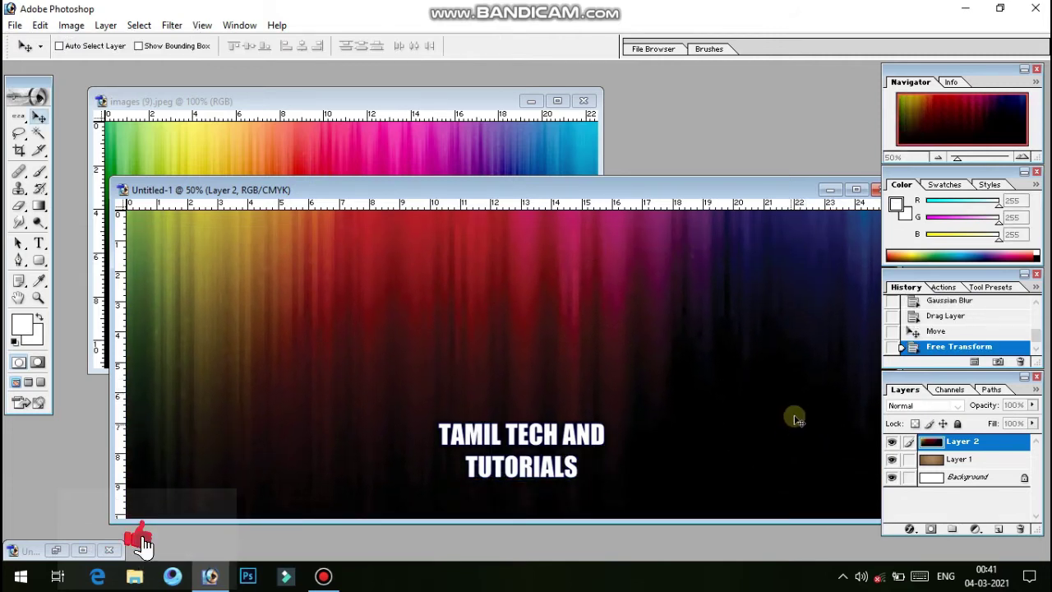
Set the rainbow layer's blend mode to Screen and nudge its position
click(941, 405)
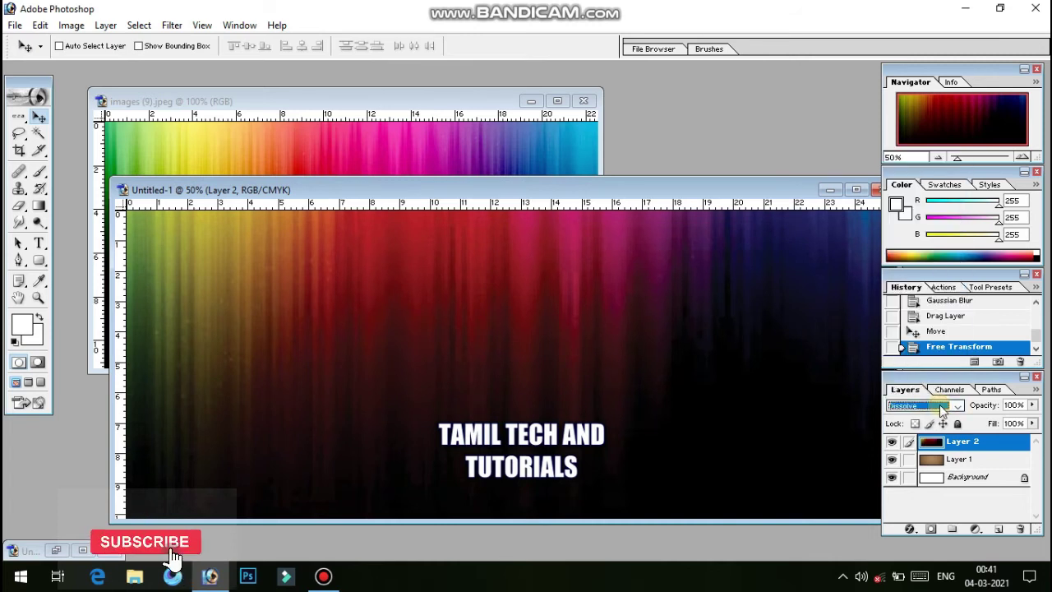
key(Down)
key(Down)
key(Down)
key(Down)
key(Down)
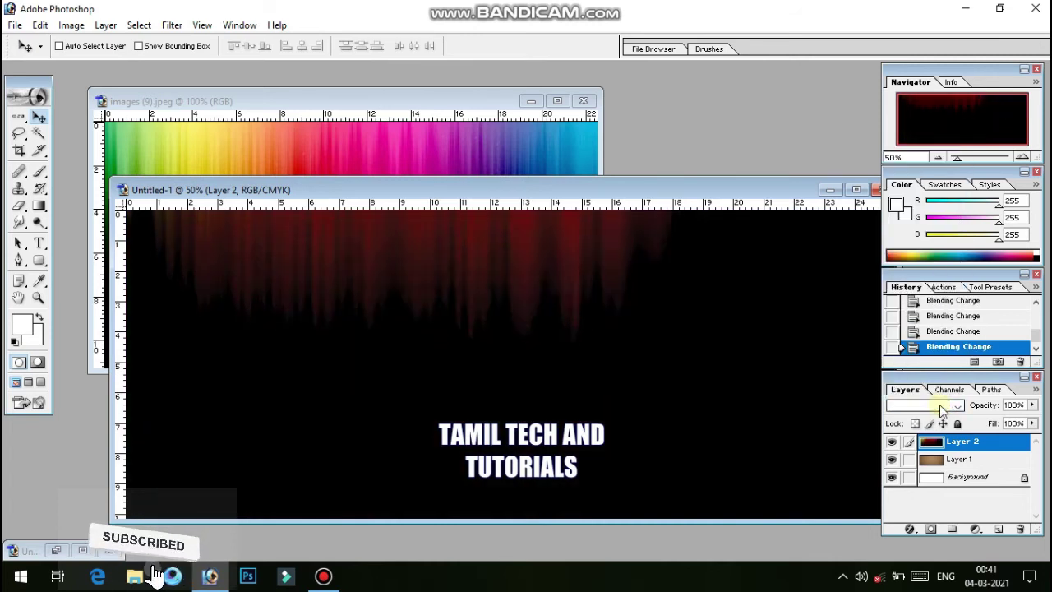
key(Down)
key(Down)
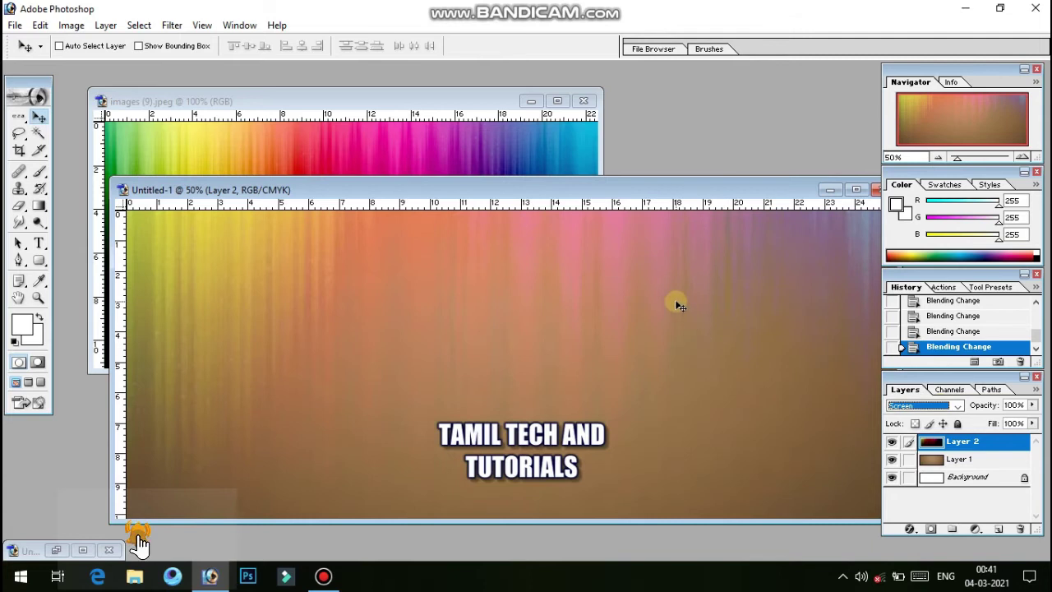
click(664, 292)
mouse_move(655, 330)
mouse_down()
mouse_move(685, 203)
mouse_move(629, 165)
mouse_up()
Maximize the banner window and switch the keyboard layout to Tamil Type Writer
click(791, 154)
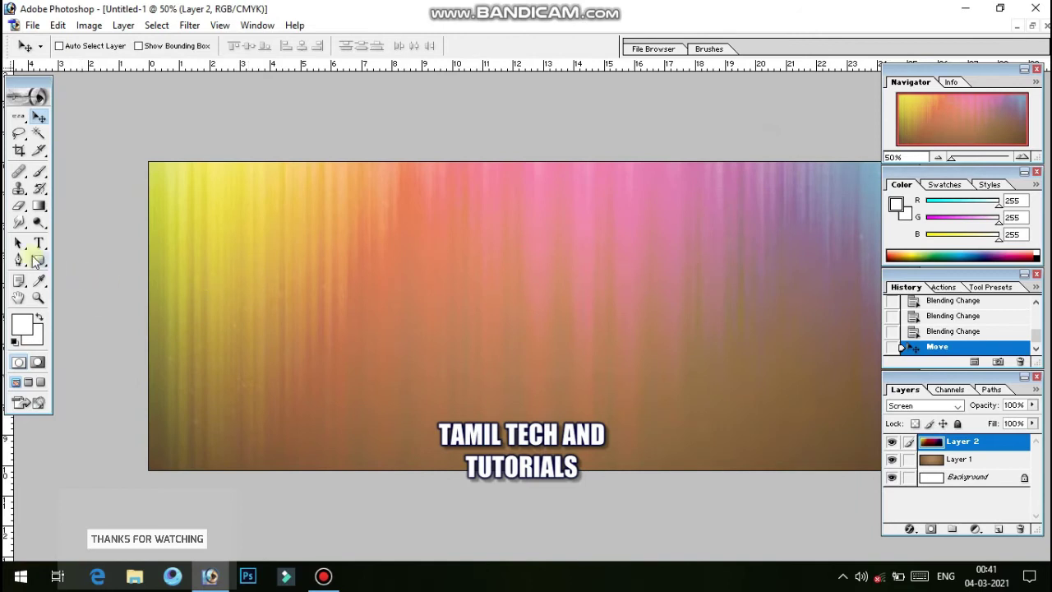
click(38, 243)
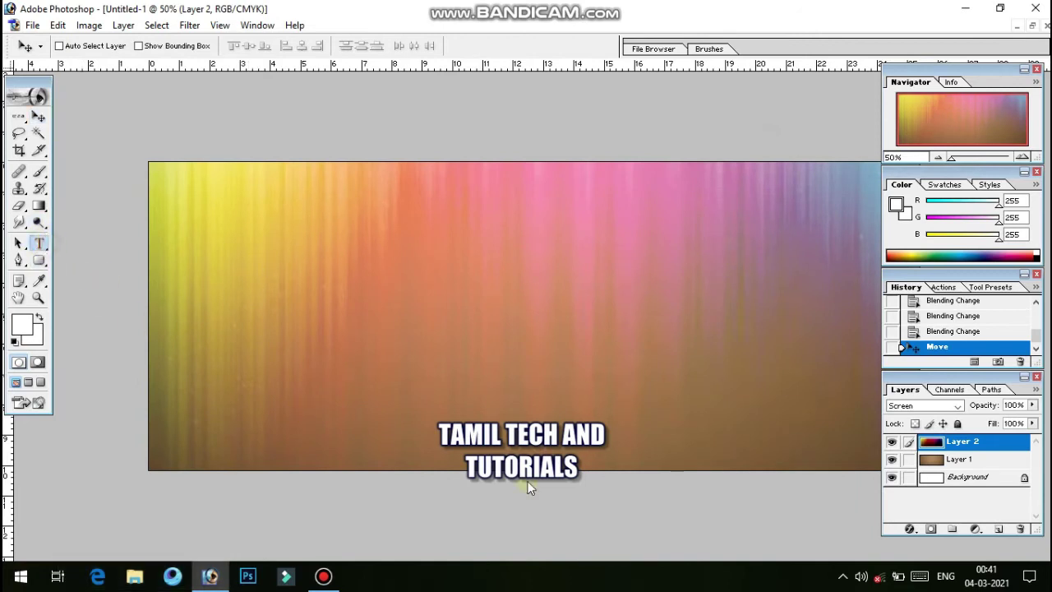
click(843, 577)
click(872, 514)
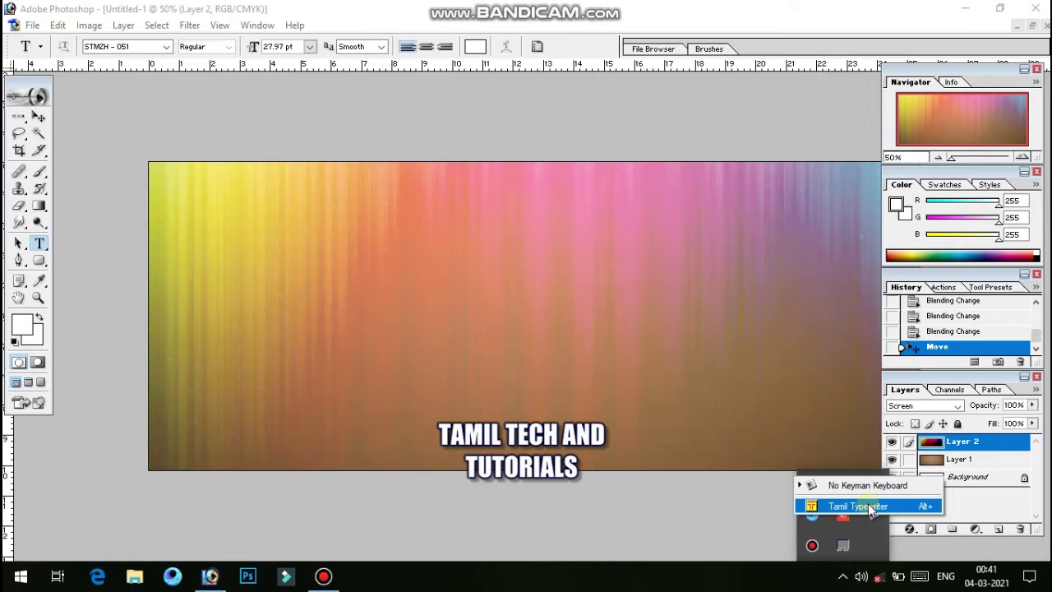
click(871, 508)
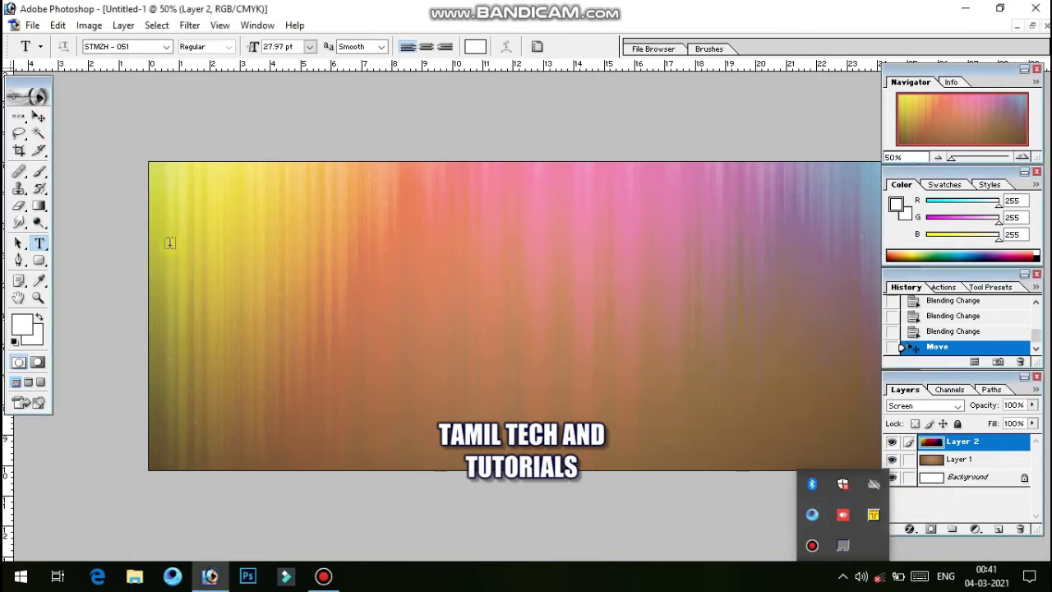
Type the name கிருஷ்ணா on the banner and set it in the STMZH - 047 font
click(227, 279)
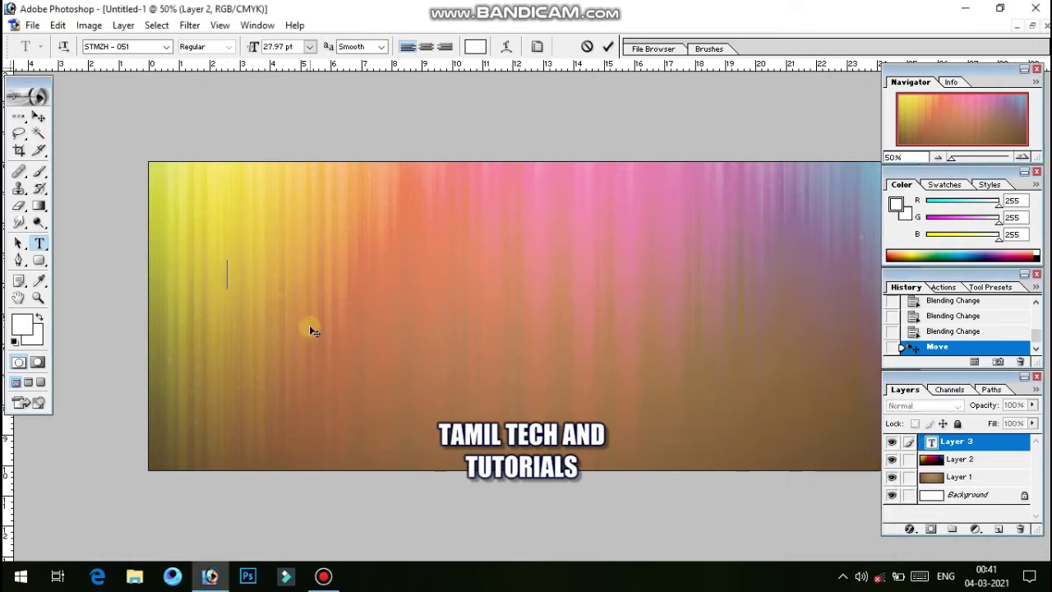
text(கிரு)
text(ஷ)
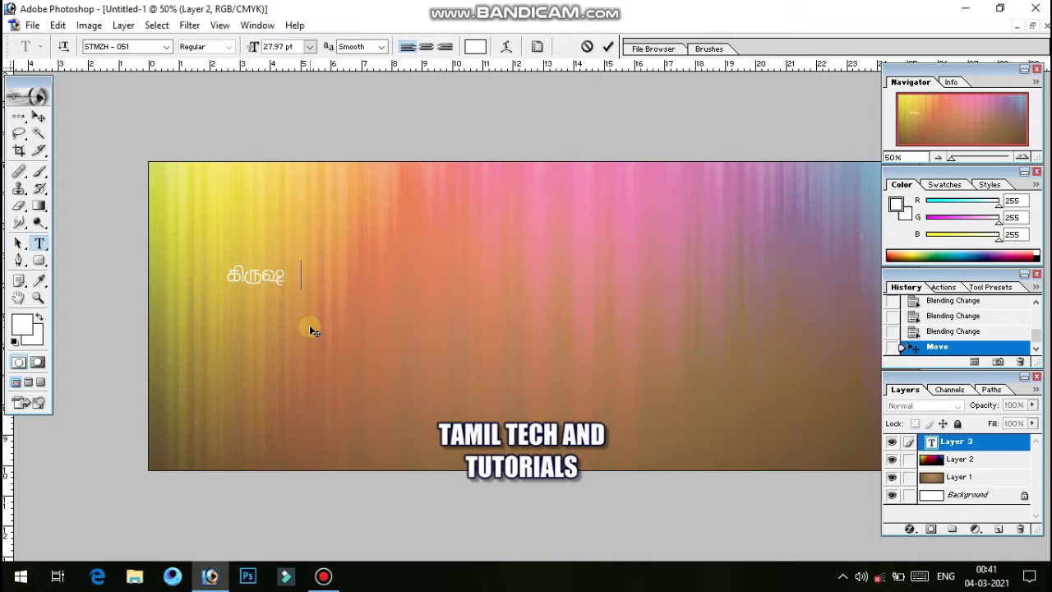
text(்)
text(ணா)
double_click(331, 276)
click(138, 49)
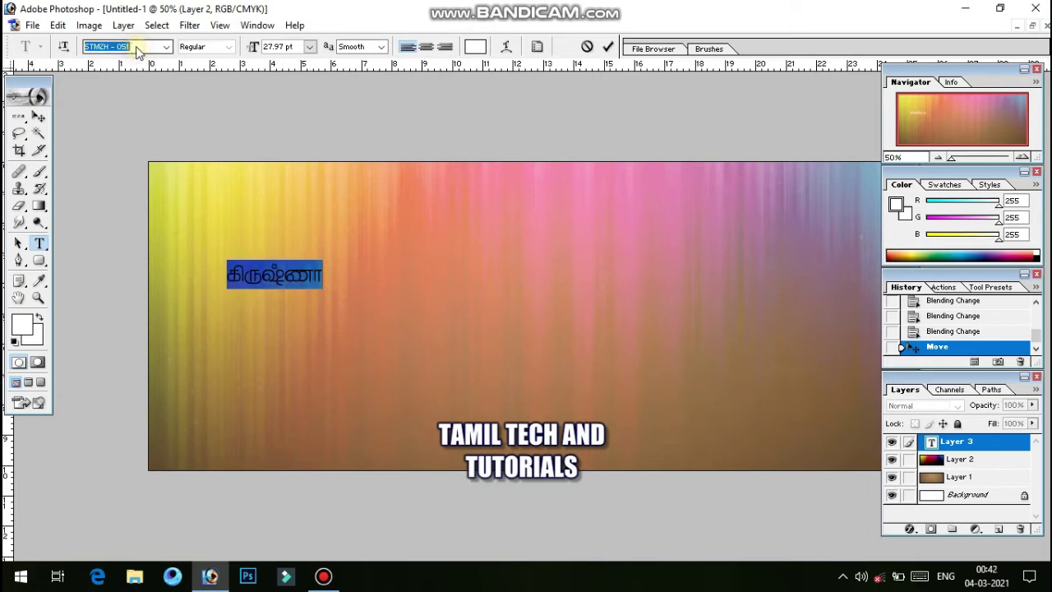
key(Up)
key(Up)
key(Up)
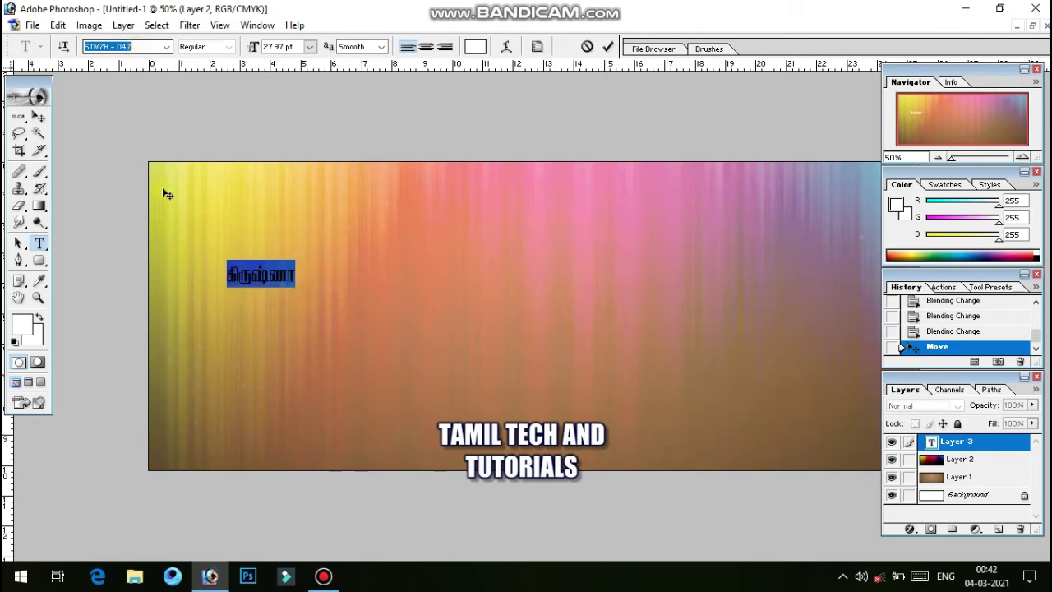
click(288, 283)
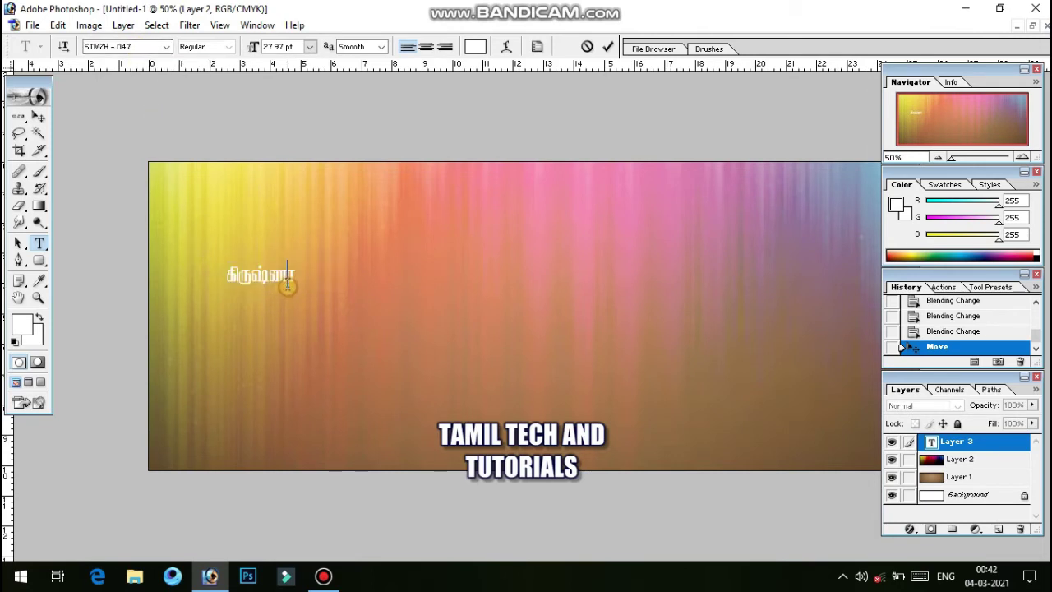
Scale the Tamil name to 372.8% and shift it slightly up and right
click(38, 116)
mouse_move(273, 275)
mouse_down()
mouse_move(345, 282)
mouse_move(431, 346)
mouse_up()
key(ctrl+z)
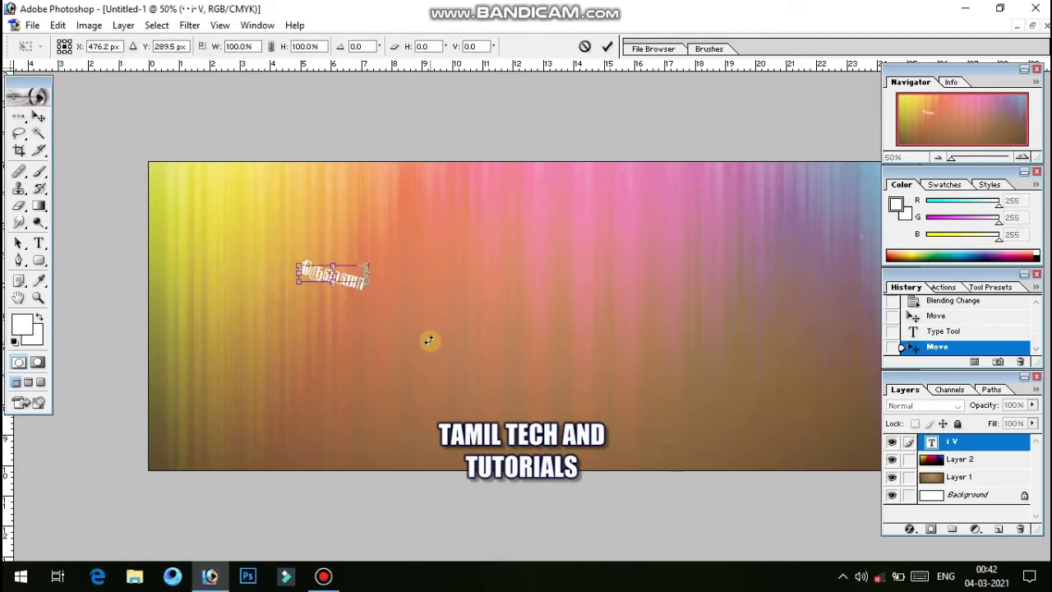
drag(367, 281, 455, 366)
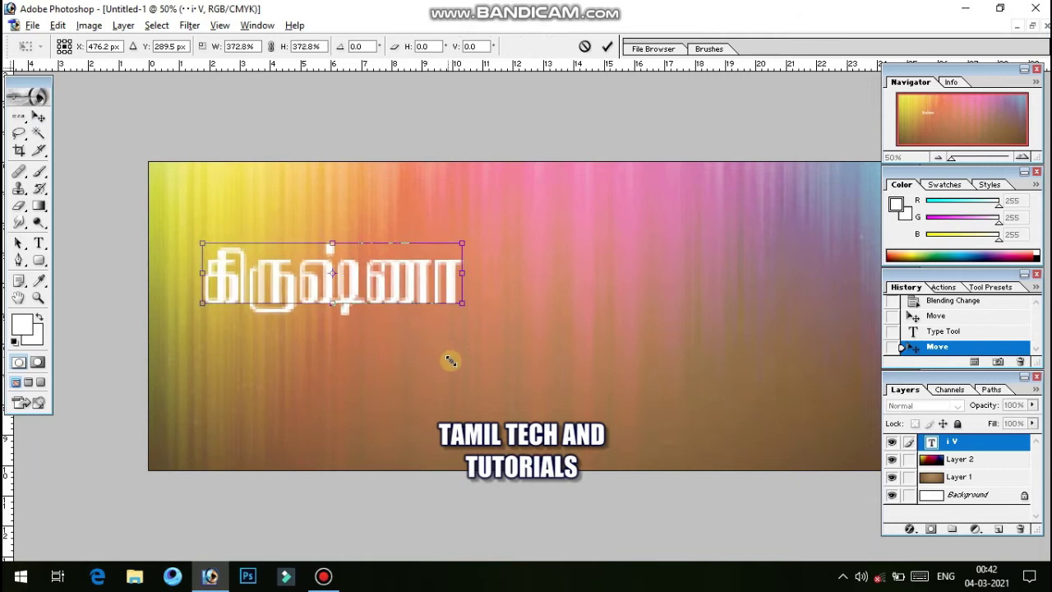
key(Return)
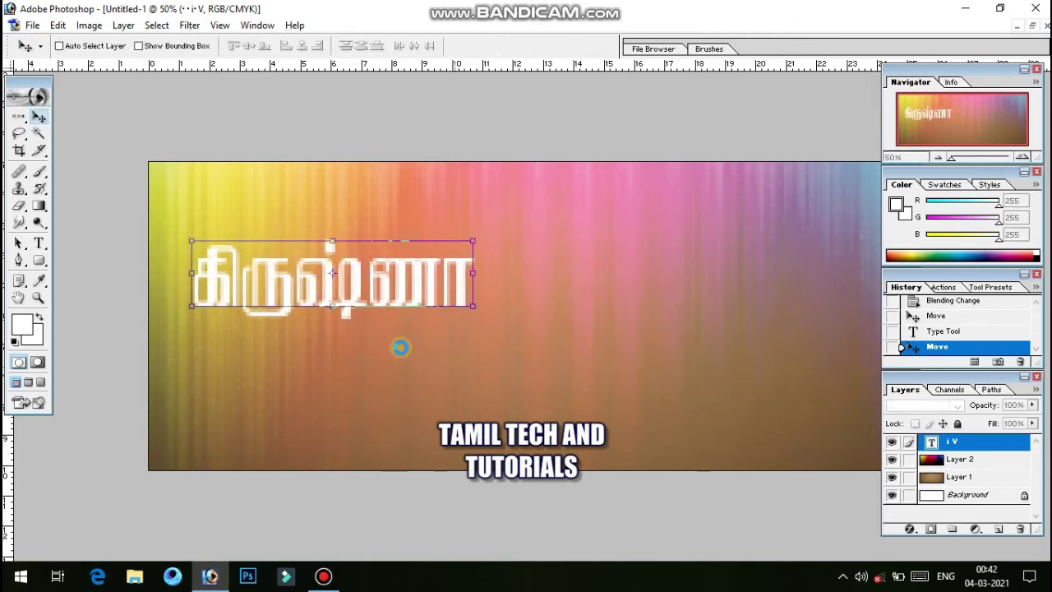
drag(392, 340, 421, 301)
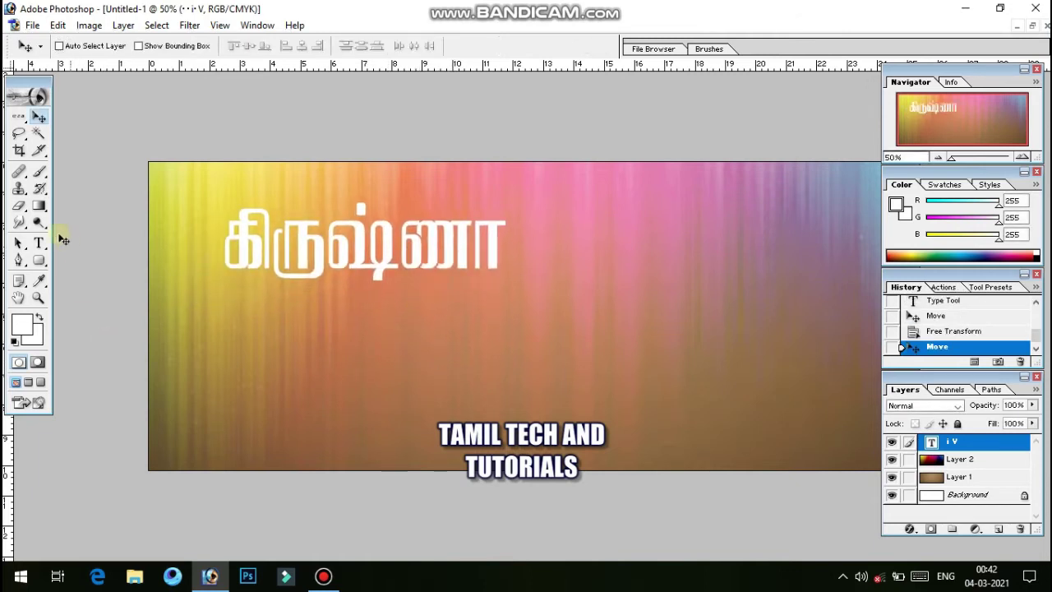
Start a Tamil tagline below the name reading உயர்தர சைவம் மற்றும்
click(39, 245)
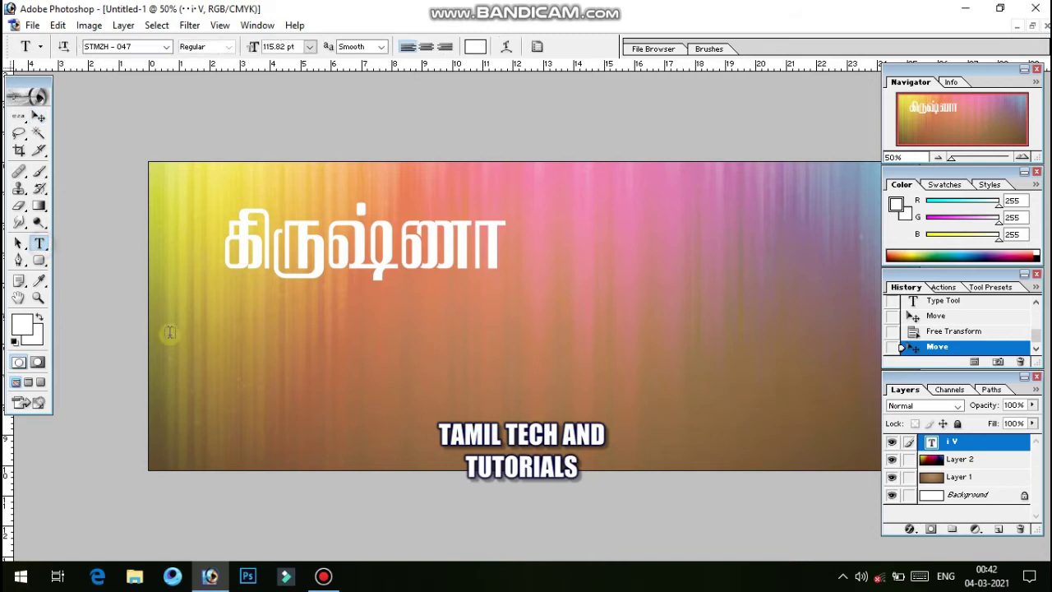
click(305, 378)
text(உ)
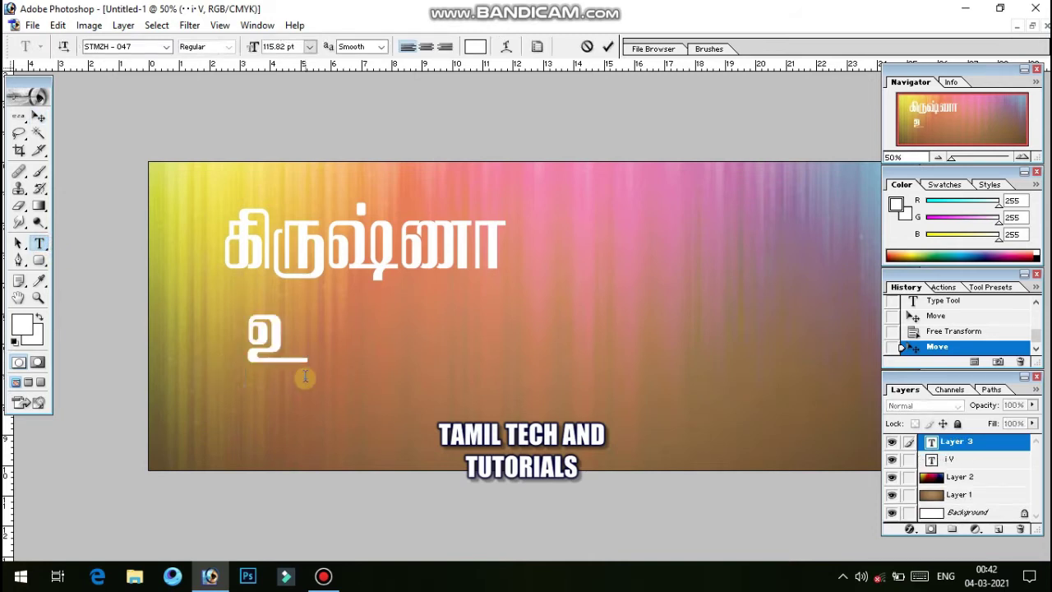
text(யல்)
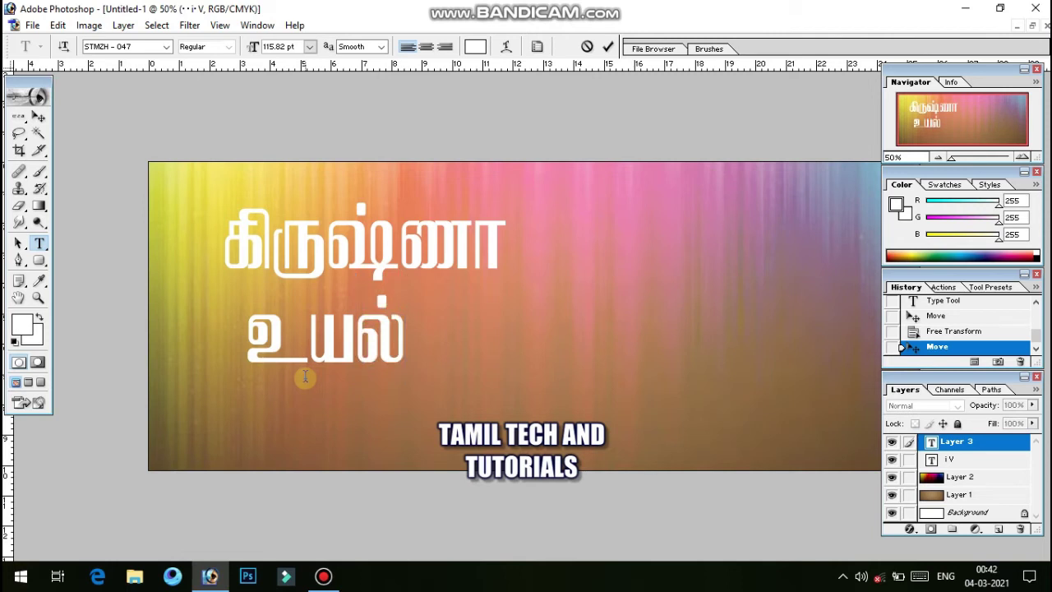
key(BackSpace)
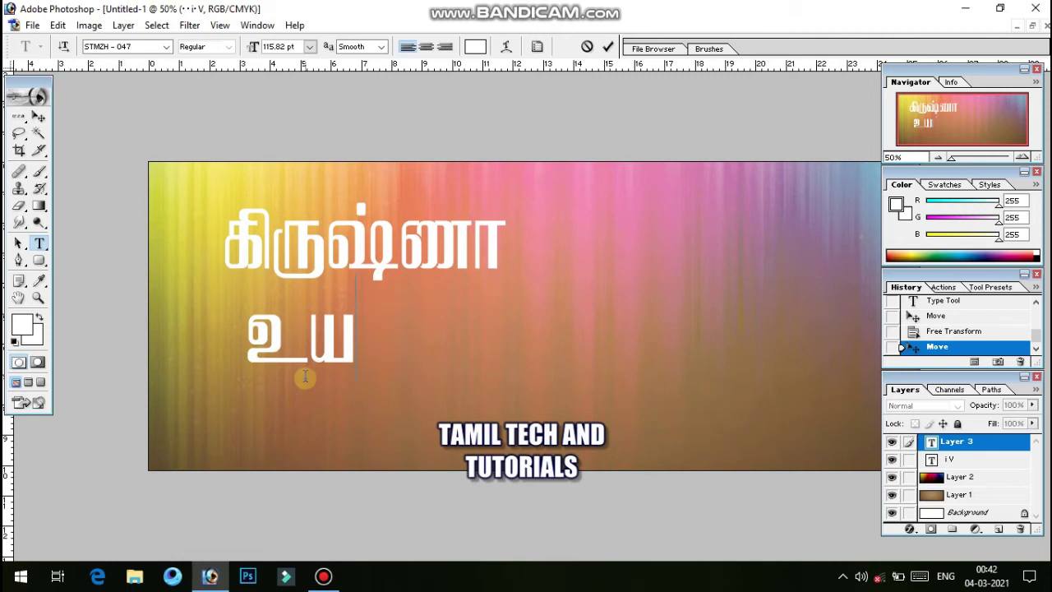
text(ர்)
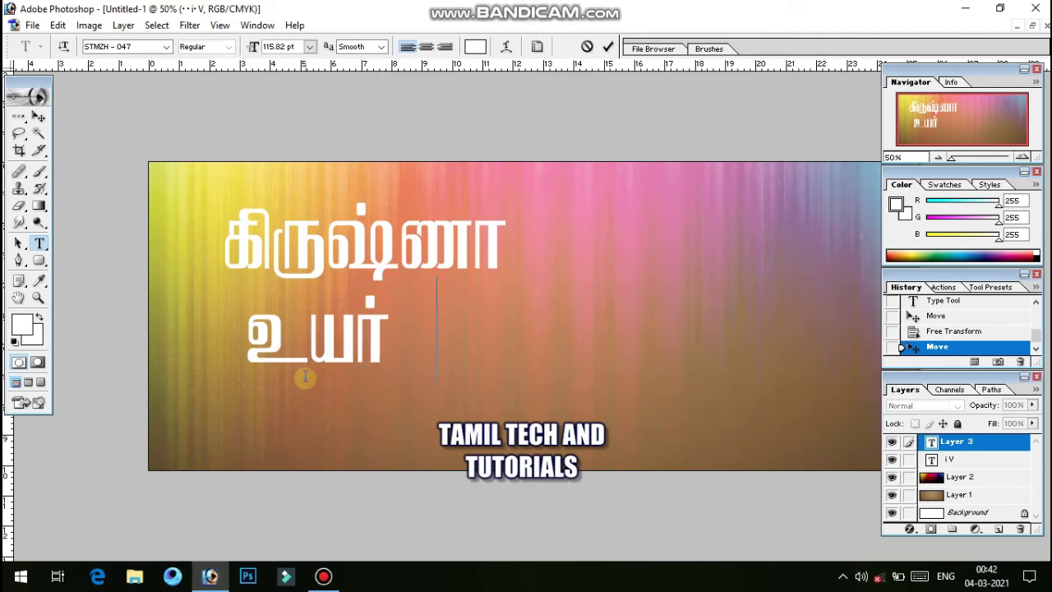
text(மர)
key(BackSpace)
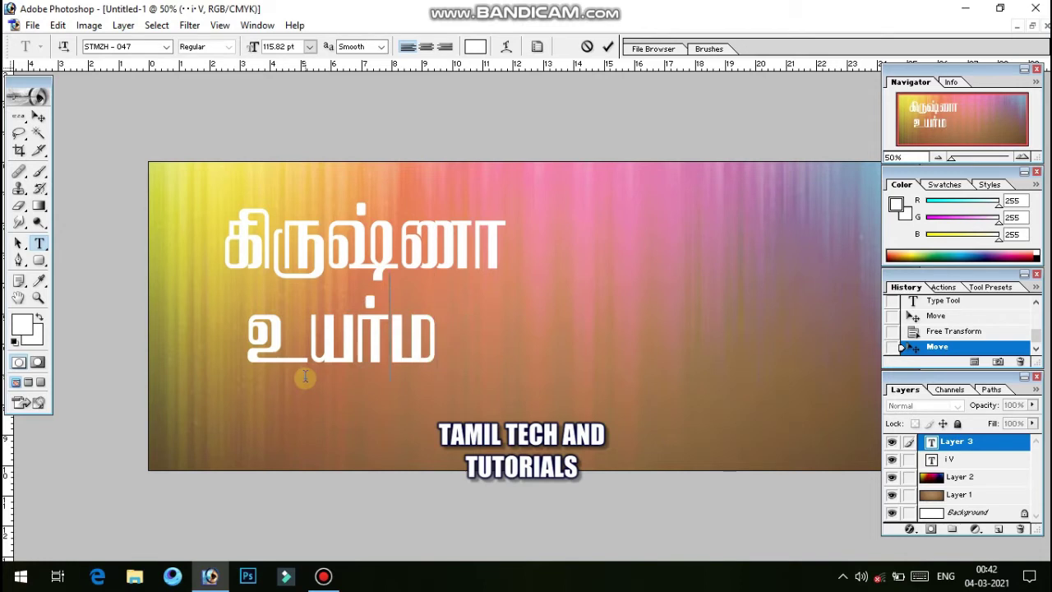
key(BackSpace)
text(தர)
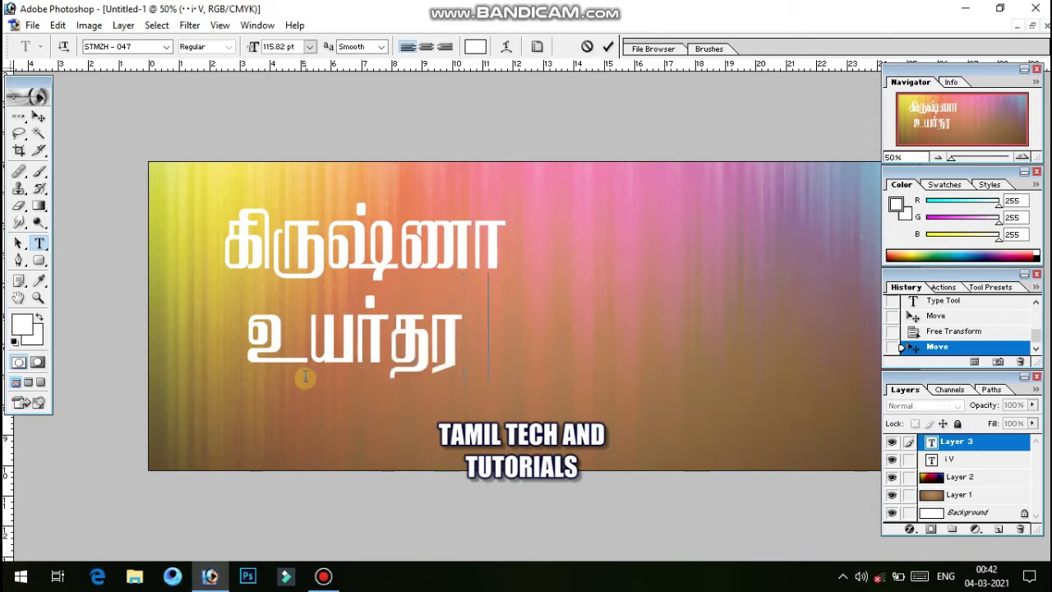
text( ை)
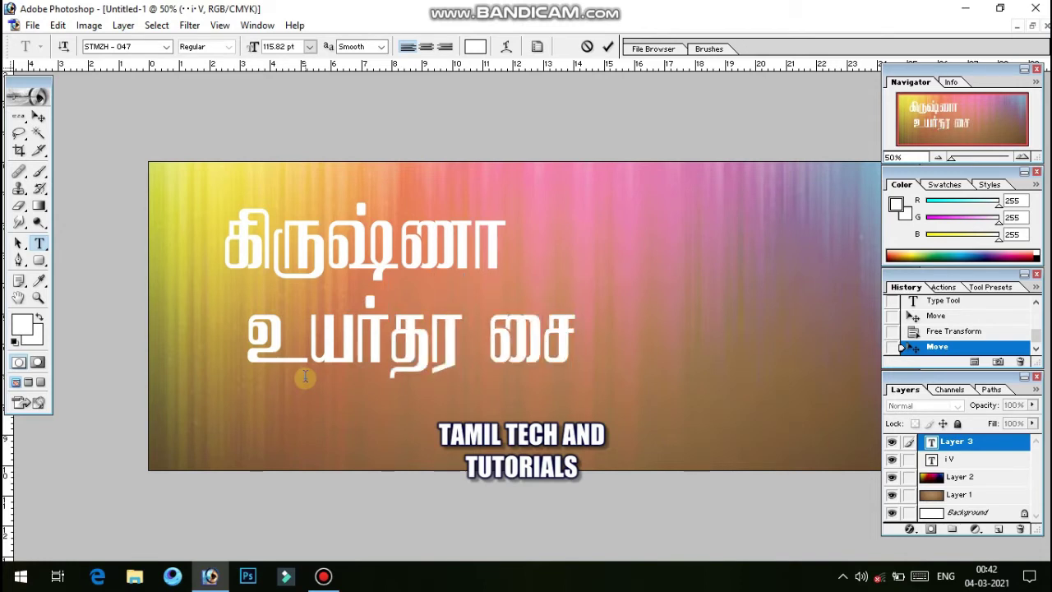
text(சவம்)
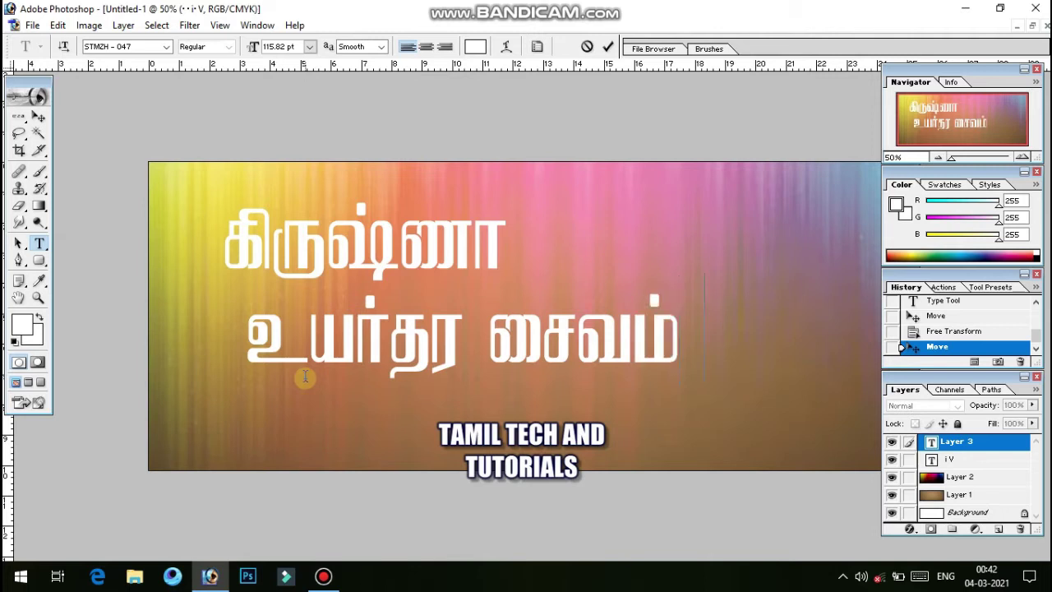
text( மற)
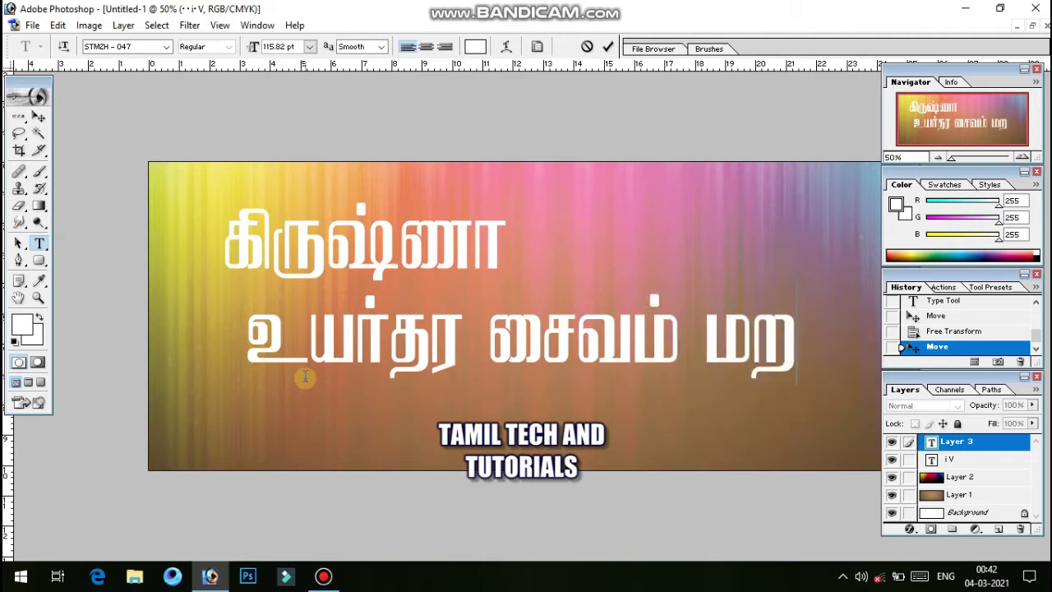
text(்று)
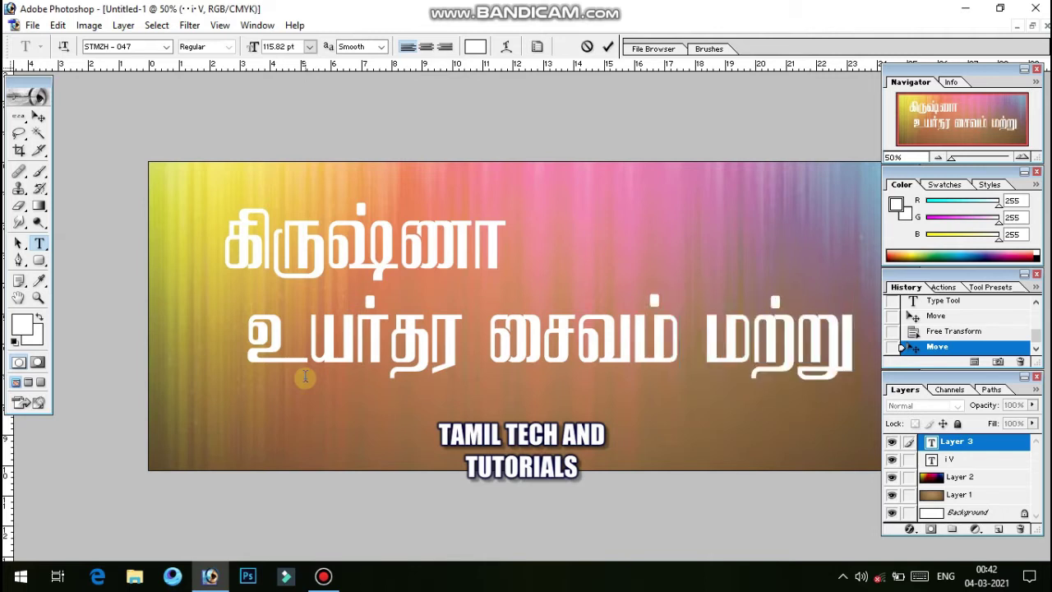
text(ம்)
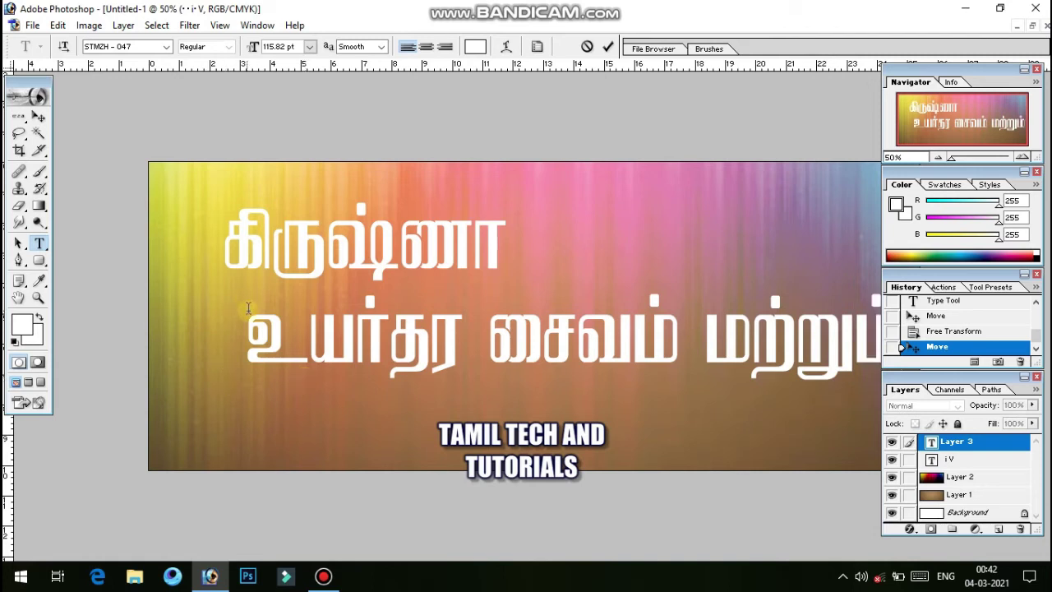
Finish the tagline with அசைவ உணவகம் and shift it right beneath the name
drag(382, 439, 142, 430)
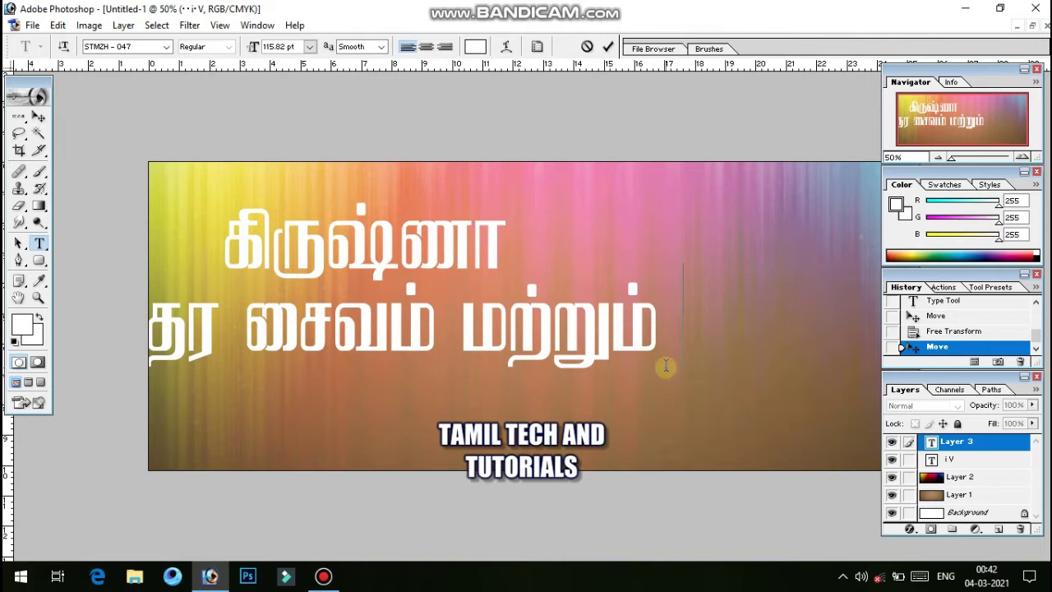
text(அை)
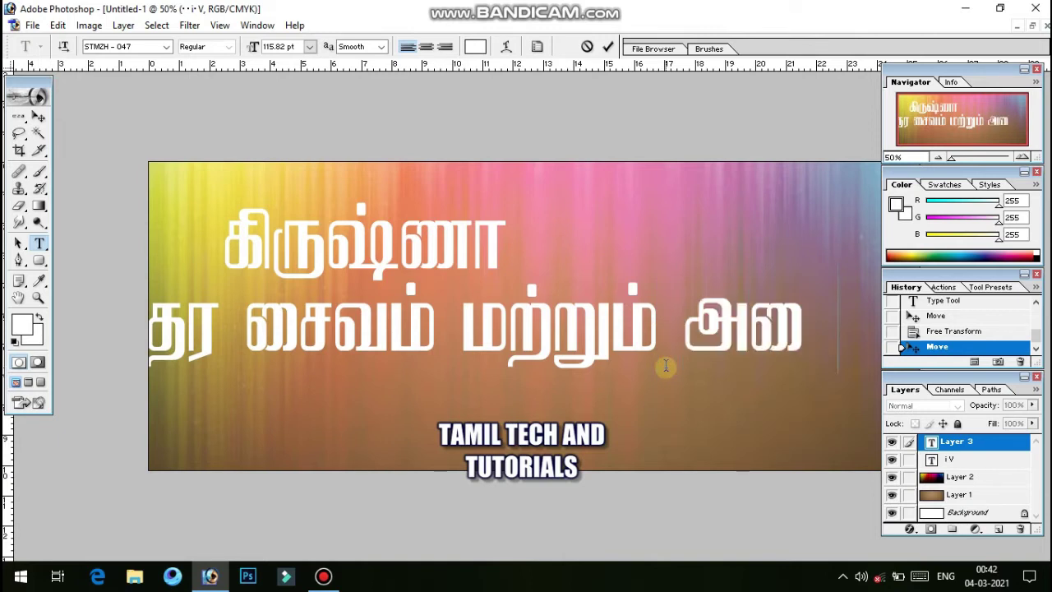
text(சவ)
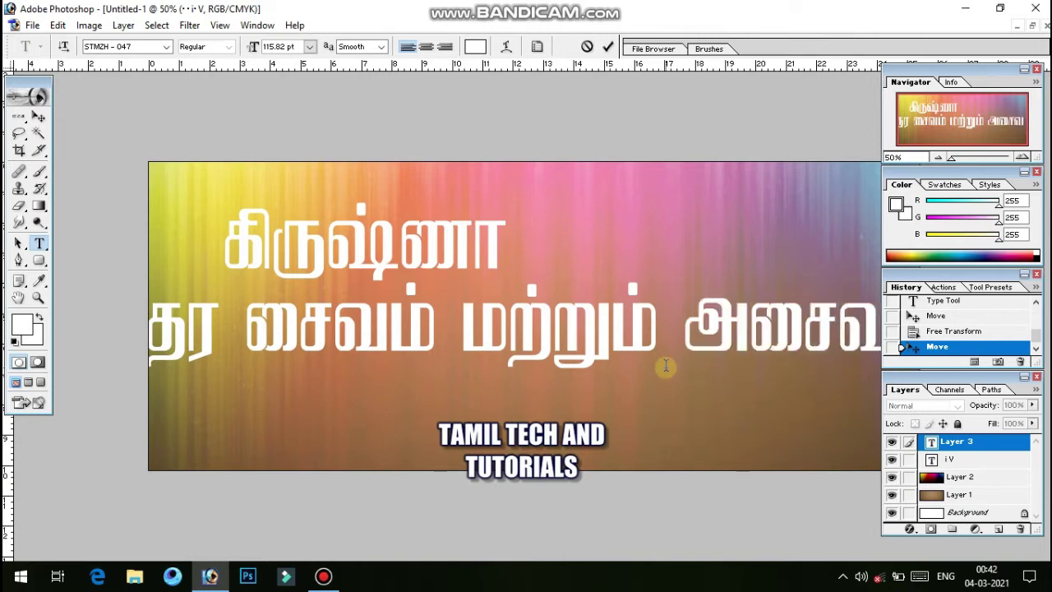
drag(630, 411, 444, 417)
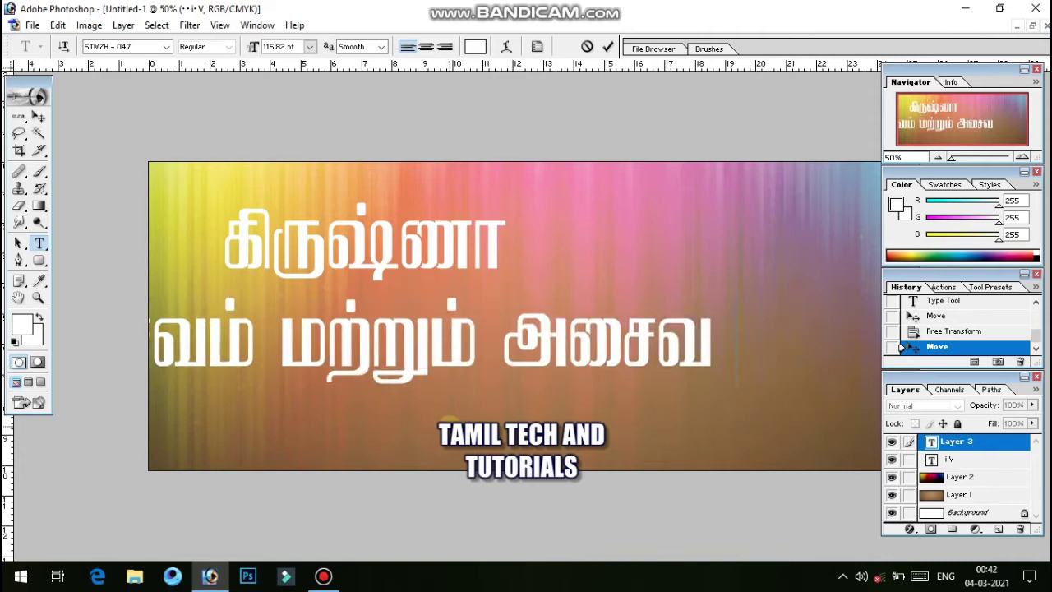
text( உணா)
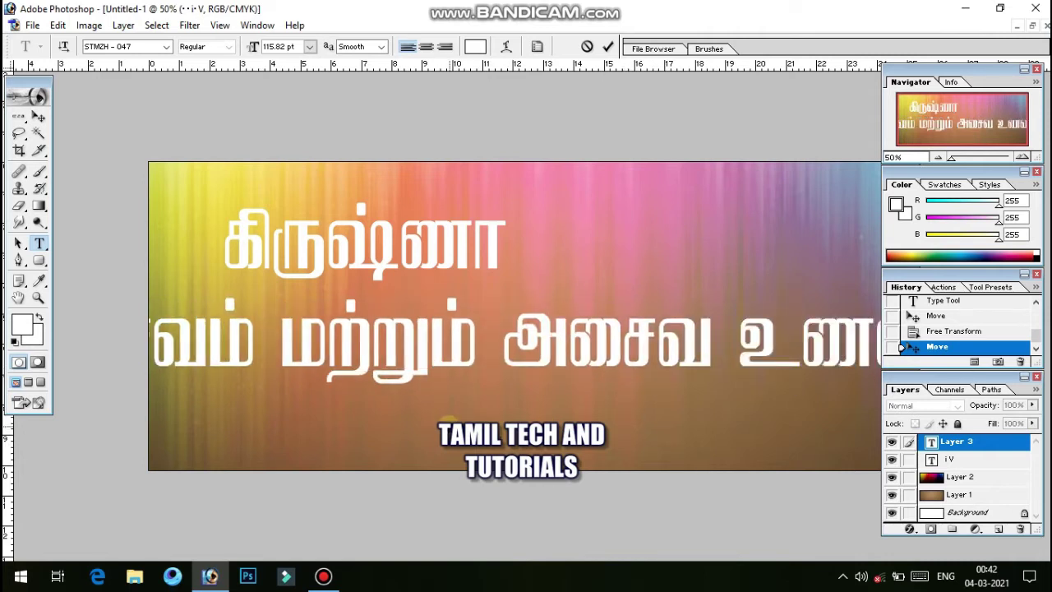
drag(444, 417, 705, 409)
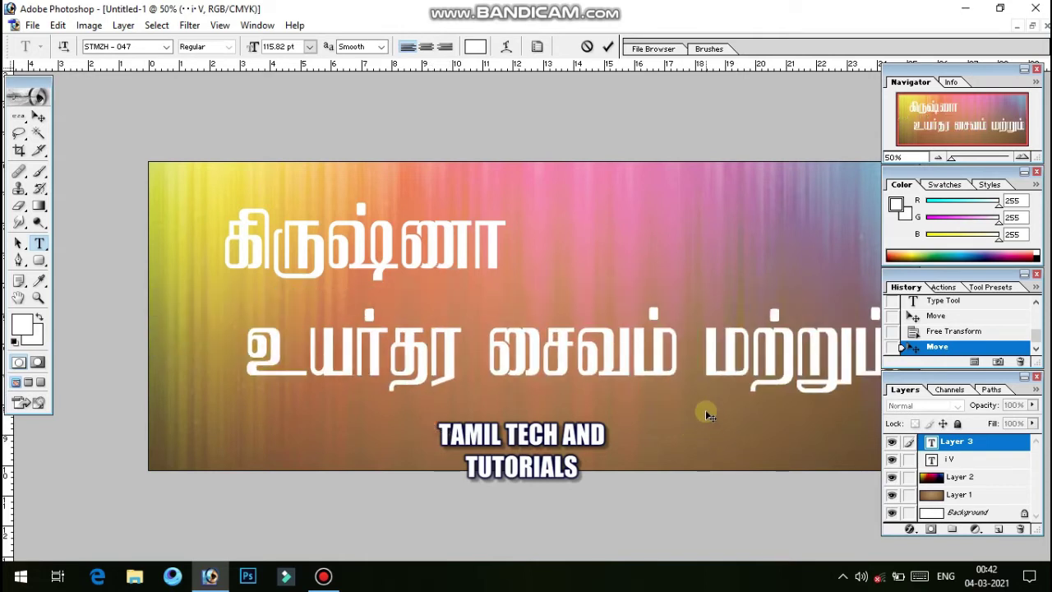
key(ctrl+t)
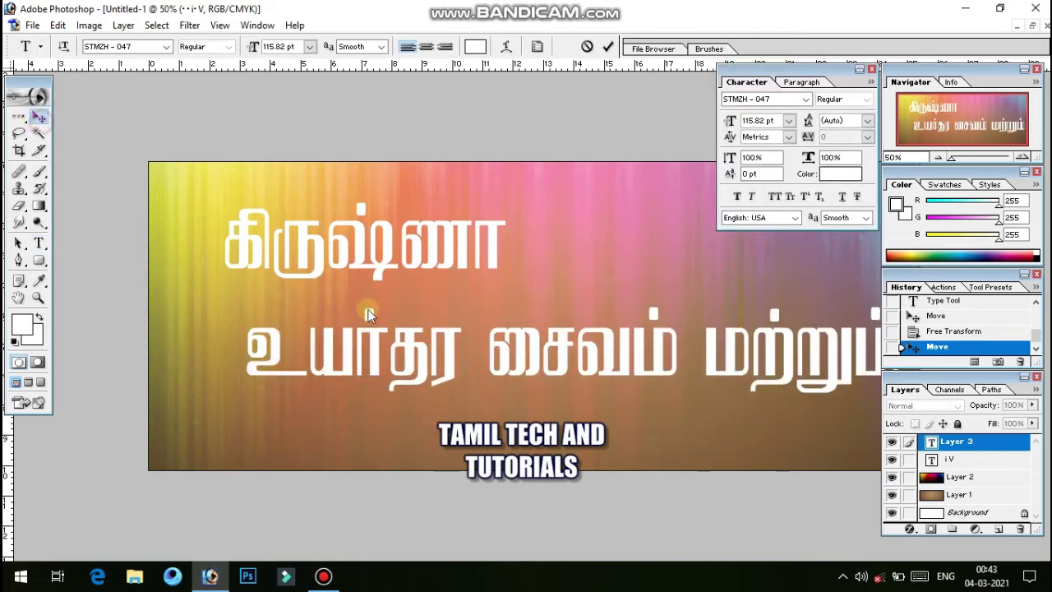
Shrink the tagline to about 60% and move it left under the name
click(36, 118)
key(ctrl+t)
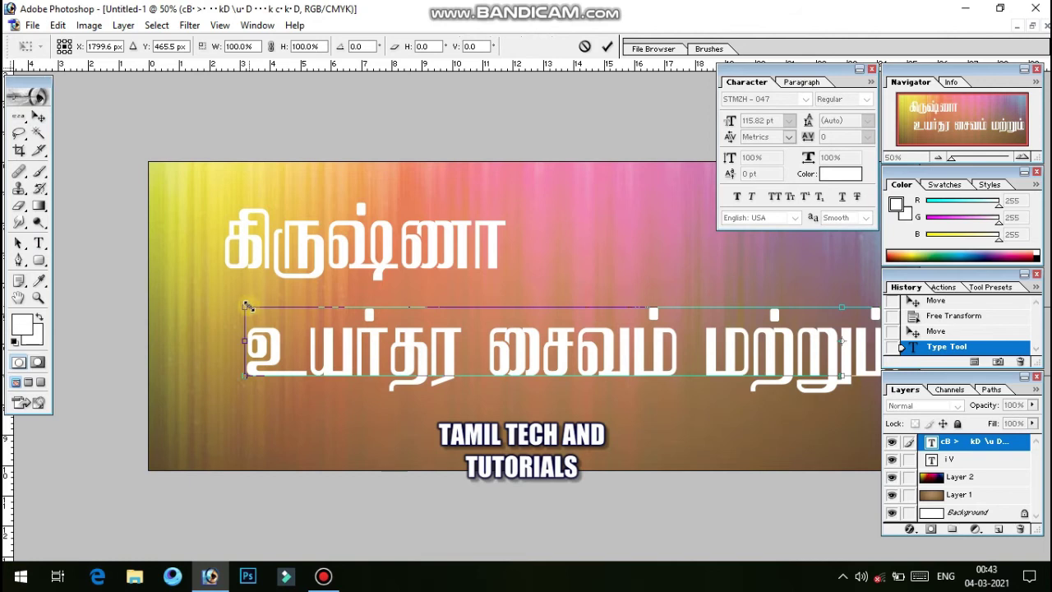
drag(245, 306, 536, 329)
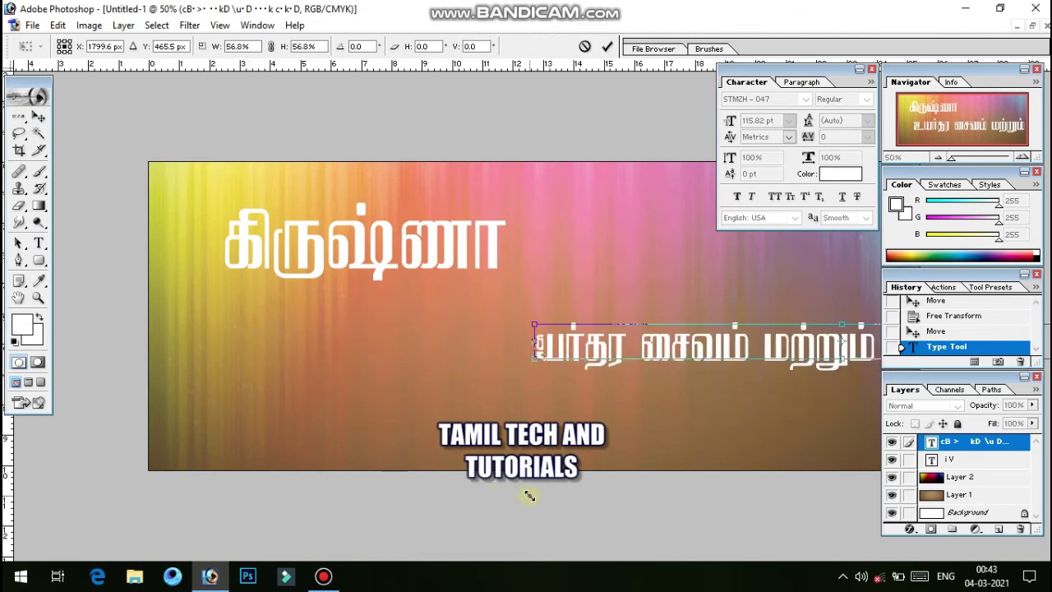
key(Return)
drag(594, 431, 293, 403)
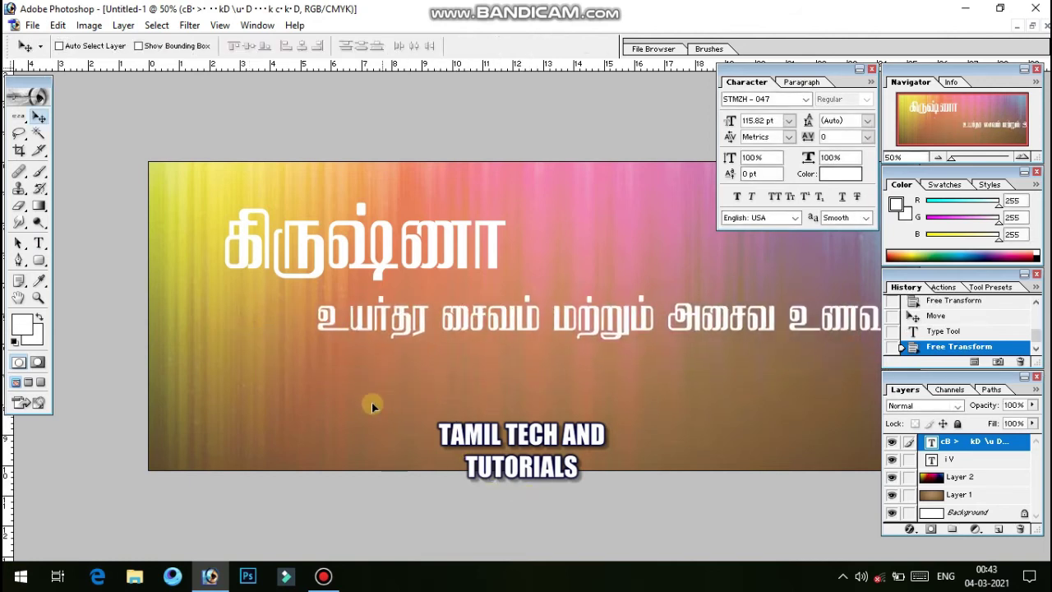
double_click(929, 442)
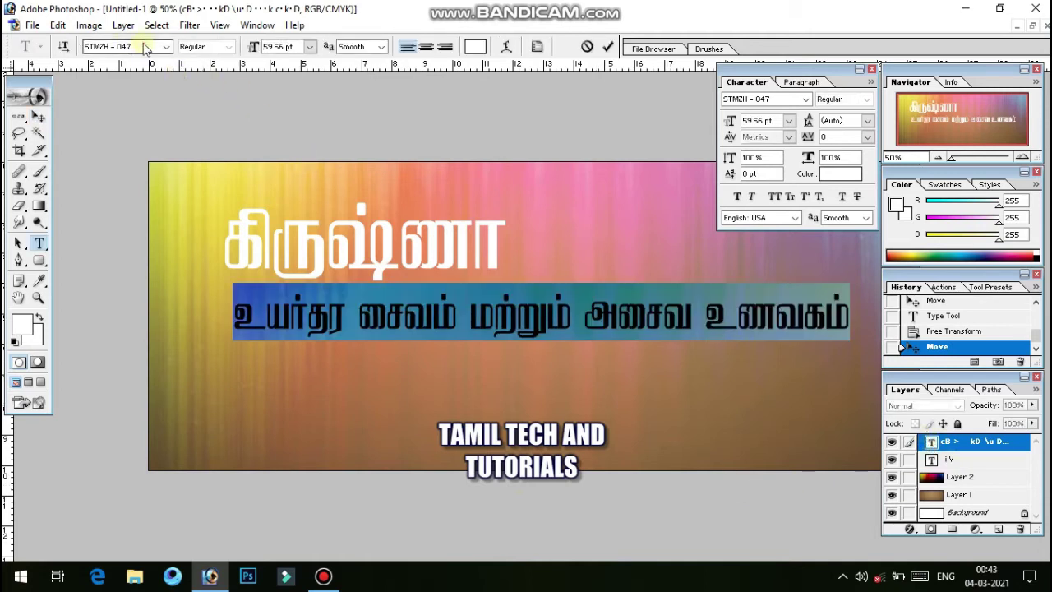
Change the tagline font to STMZH-051
key(Down)
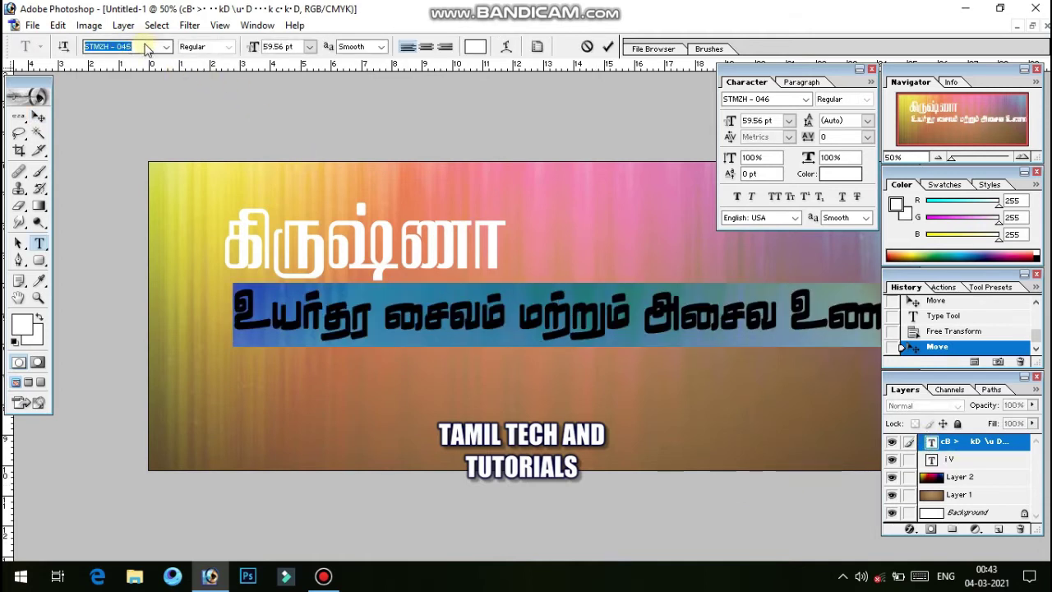
key(Down)
key(Down)
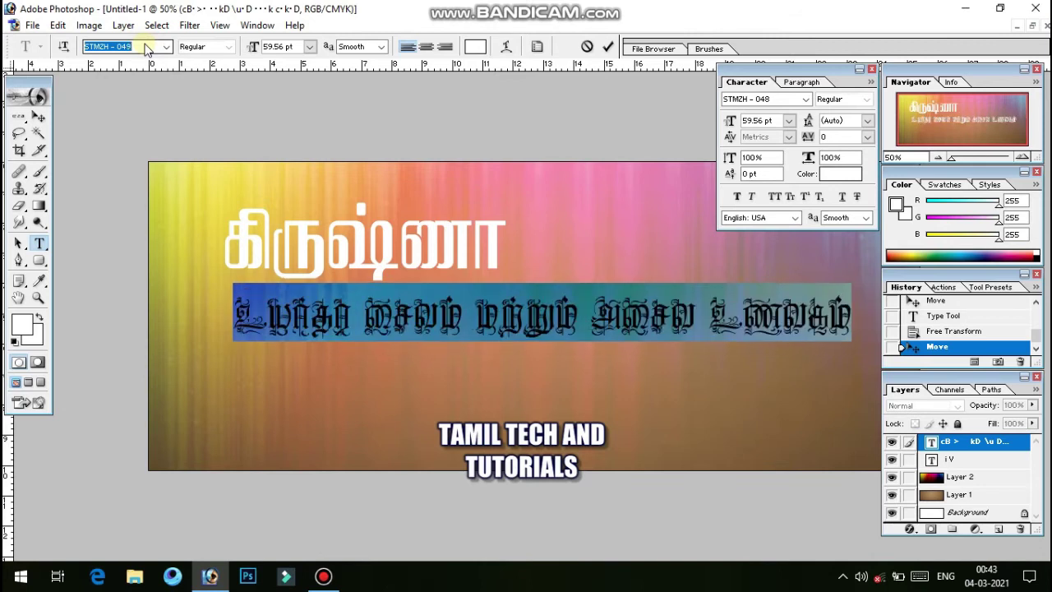
key(Down)
key(Down)
key(Down)
key(Down)
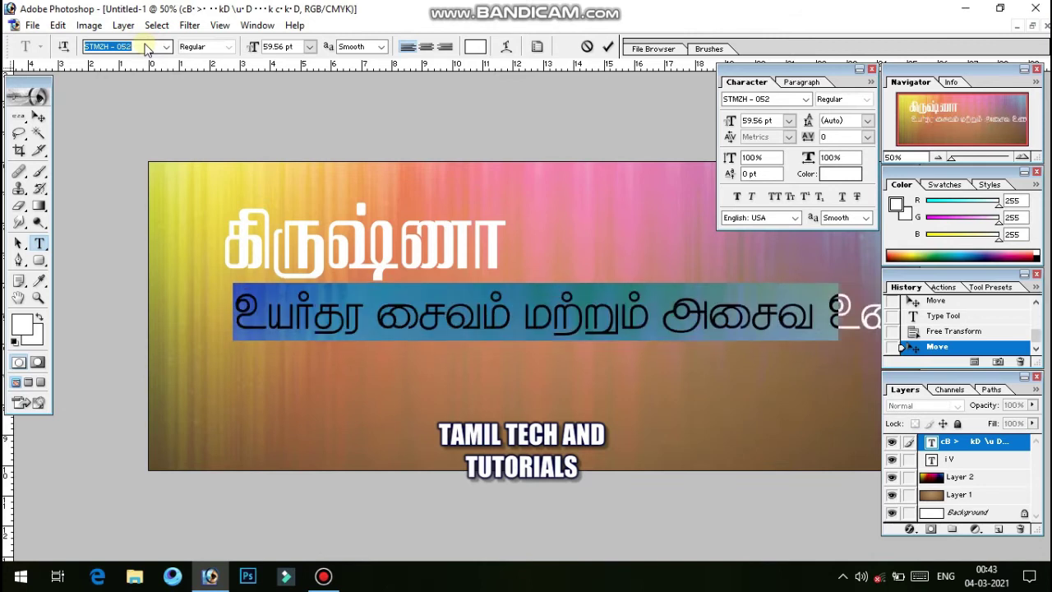
key(Down)
key(Up)
key(Up)
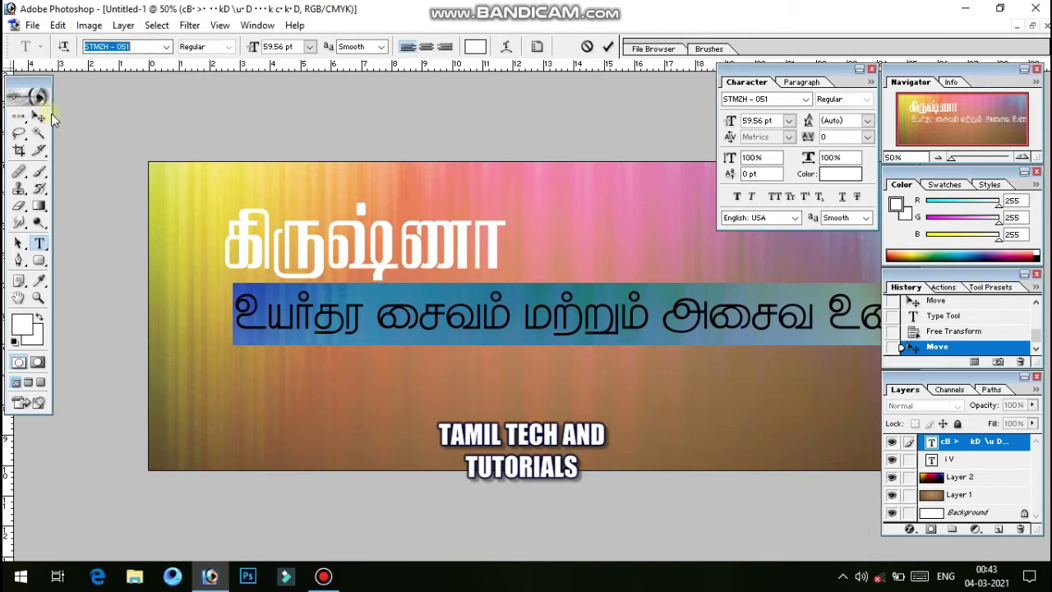
click(38, 117)
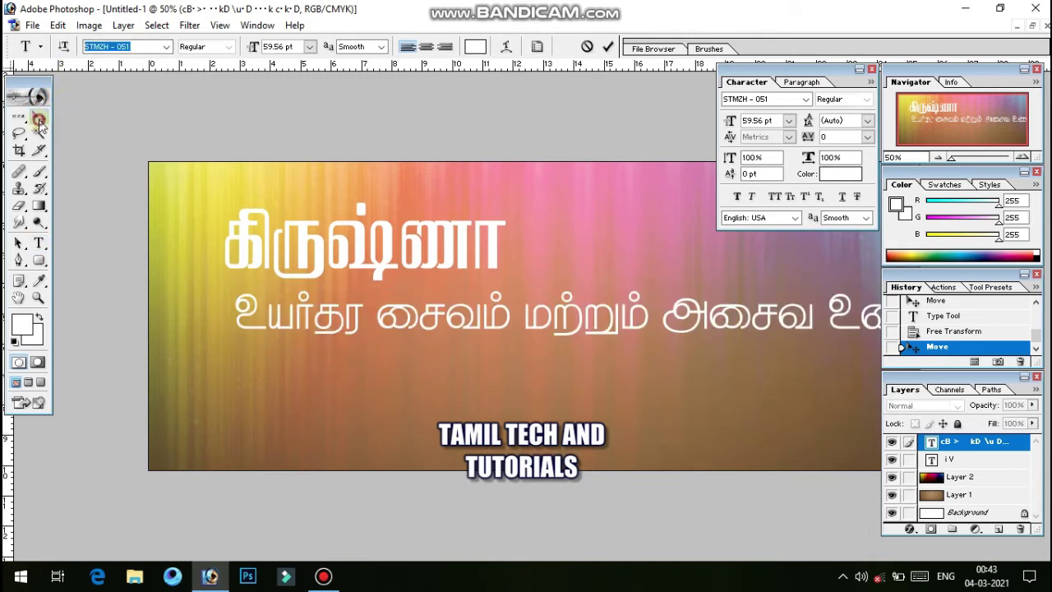
Scale the tagline down to 47.4% and move it left beneath the title
key(ctrl+t)
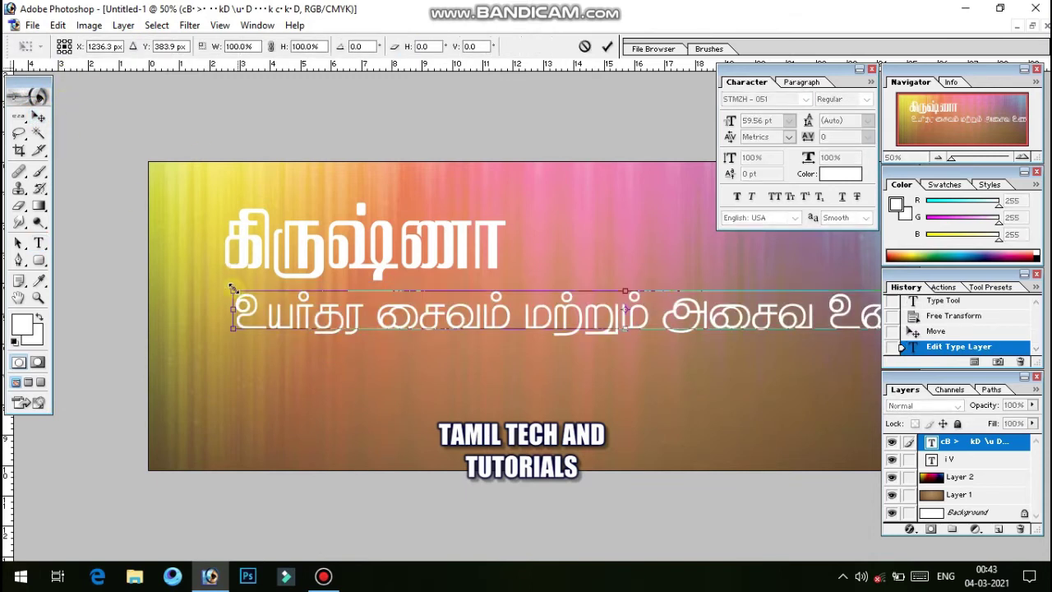
drag(234, 290, 434, 413)
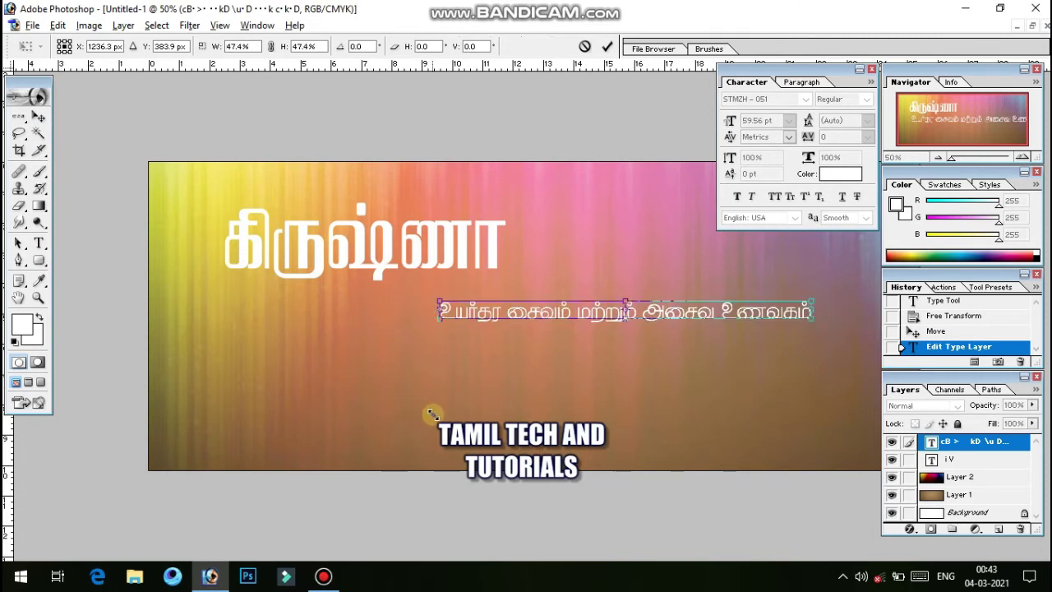
key(Return)
mouse_move(531, 365)
mouse_down()
mouse_move(266, 347)
mouse_move(288, 337)
mouse_up()
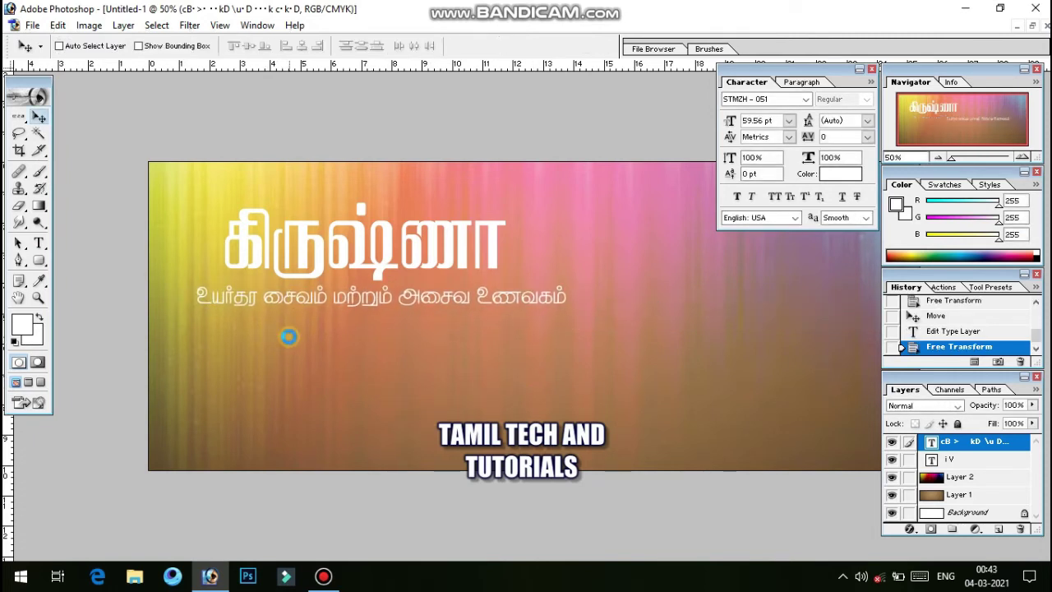
right_click(415, 239)
Enlarge the name கிருஷ்ணா to 125.6% and move it slightly right and up
click(431, 246)
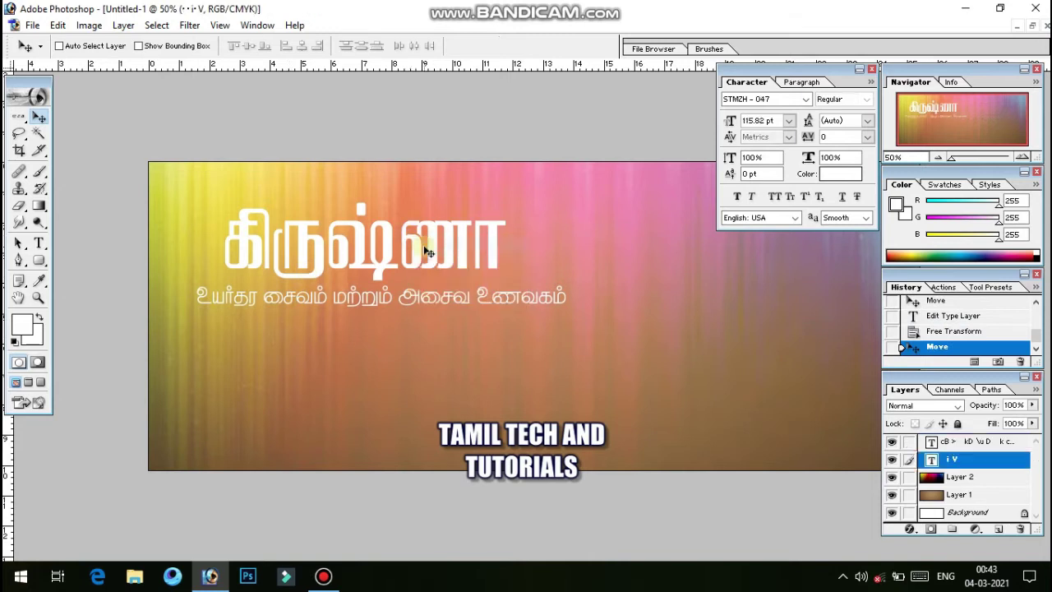
key(ctrl+t)
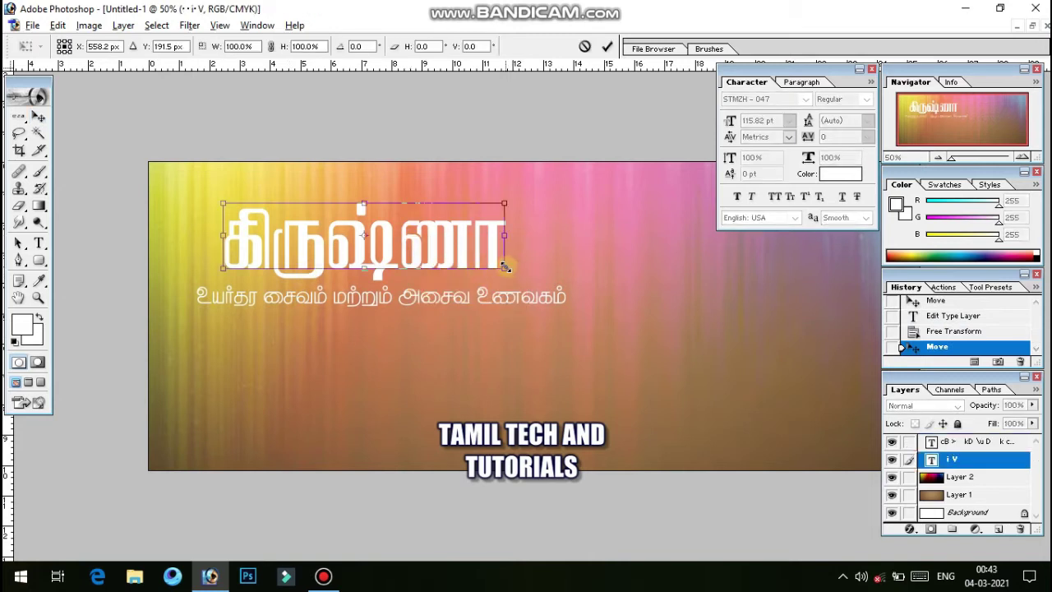
drag(504, 267, 535, 293)
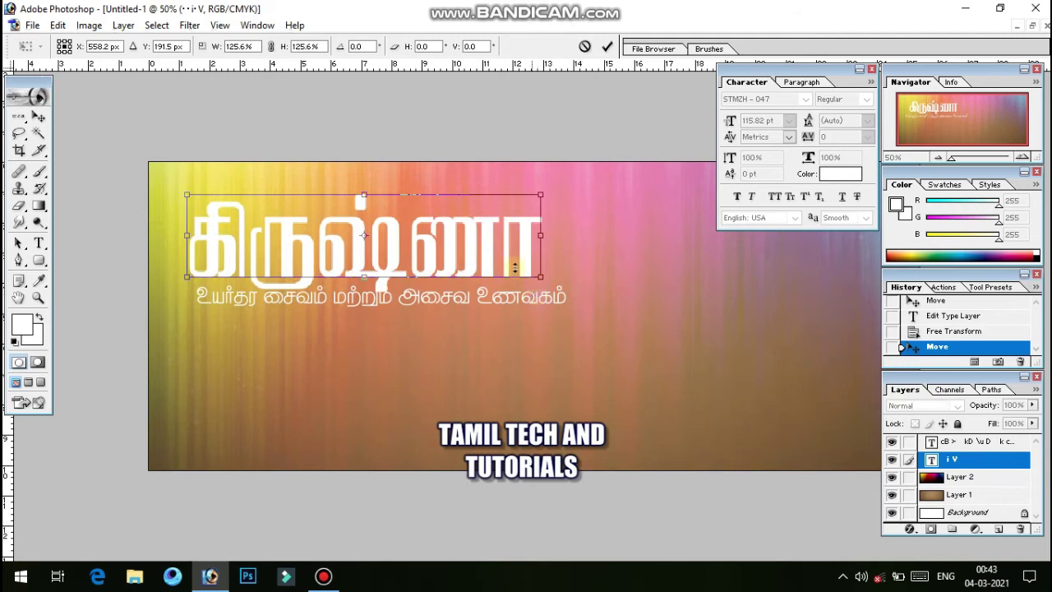
mouse_move(453, 227)
mouse_down()
mouse_move(485, 222)
mouse_move(439, 220)
mouse_up()
key(Return)
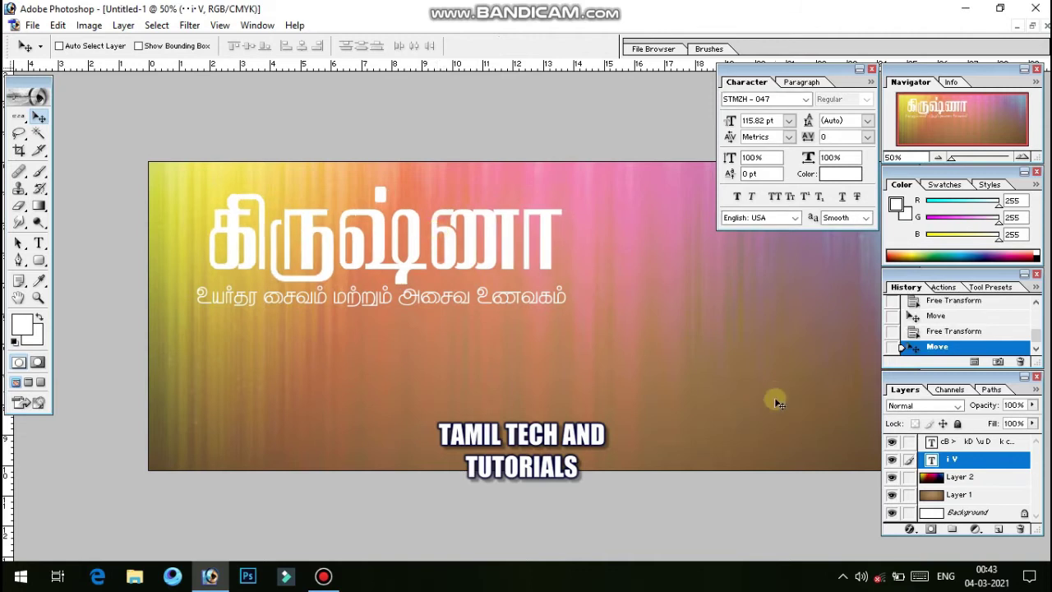
Give the Tamil title கிருஷ்ணா a preset red-to-green gradient overlay
right_click(986, 468)
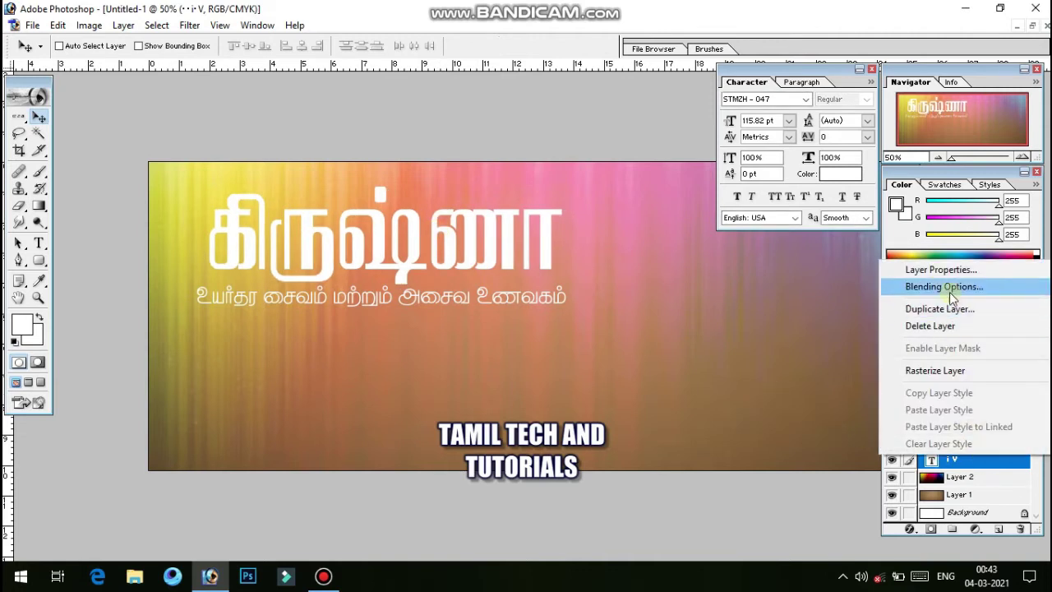
click(950, 292)
click(482, 293)
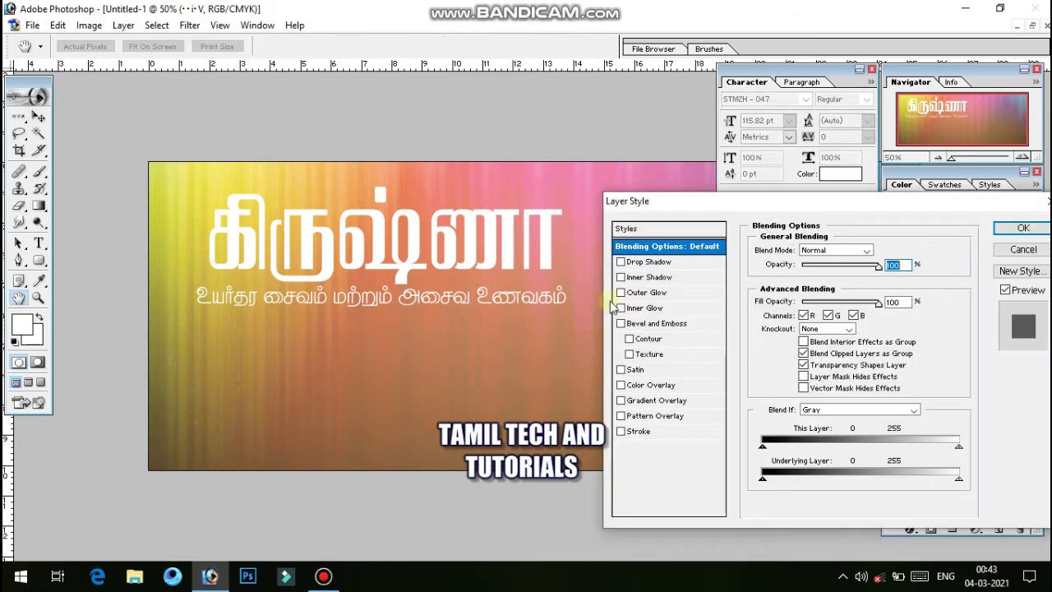
click(639, 402)
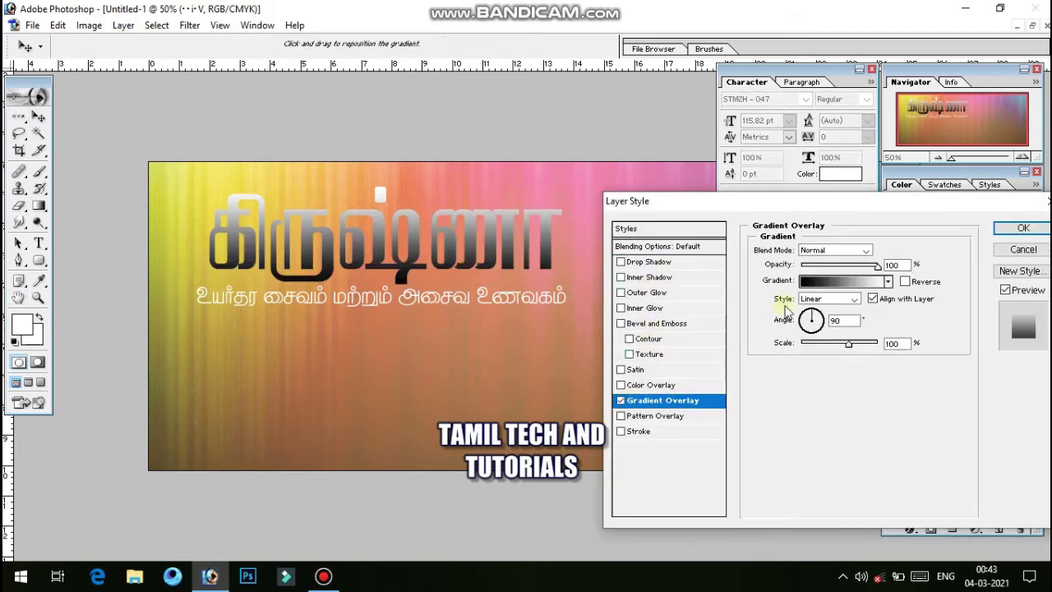
click(839, 282)
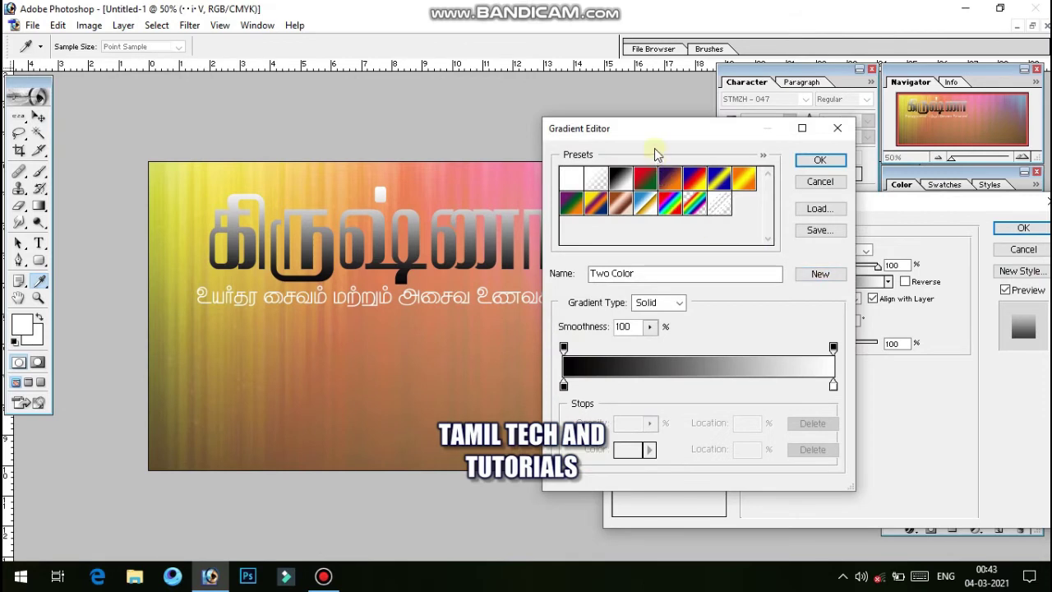
drag(655, 136, 742, 190)
click(756, 231)
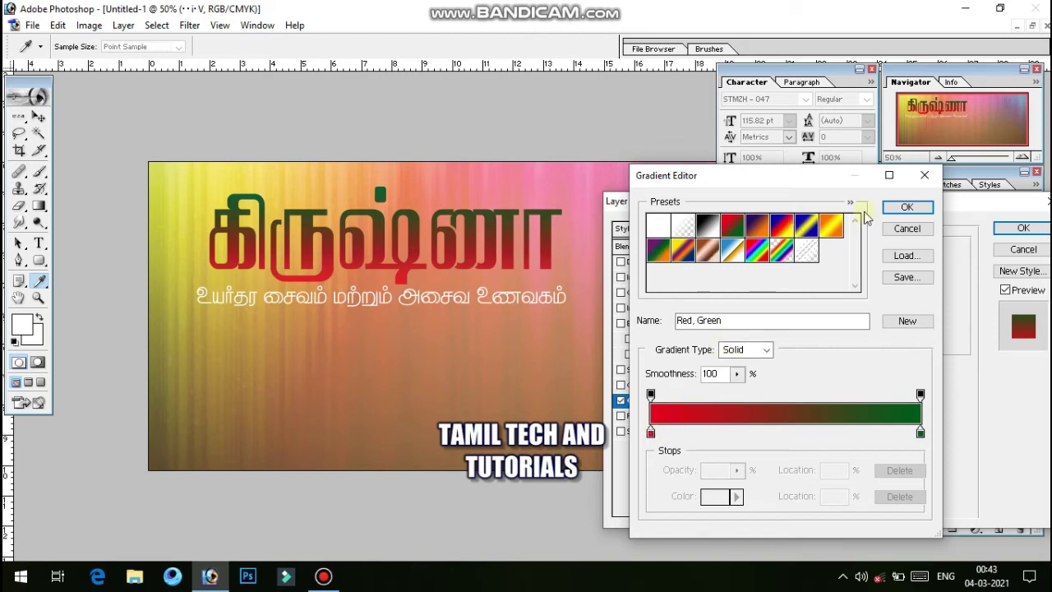
click(919, 209)
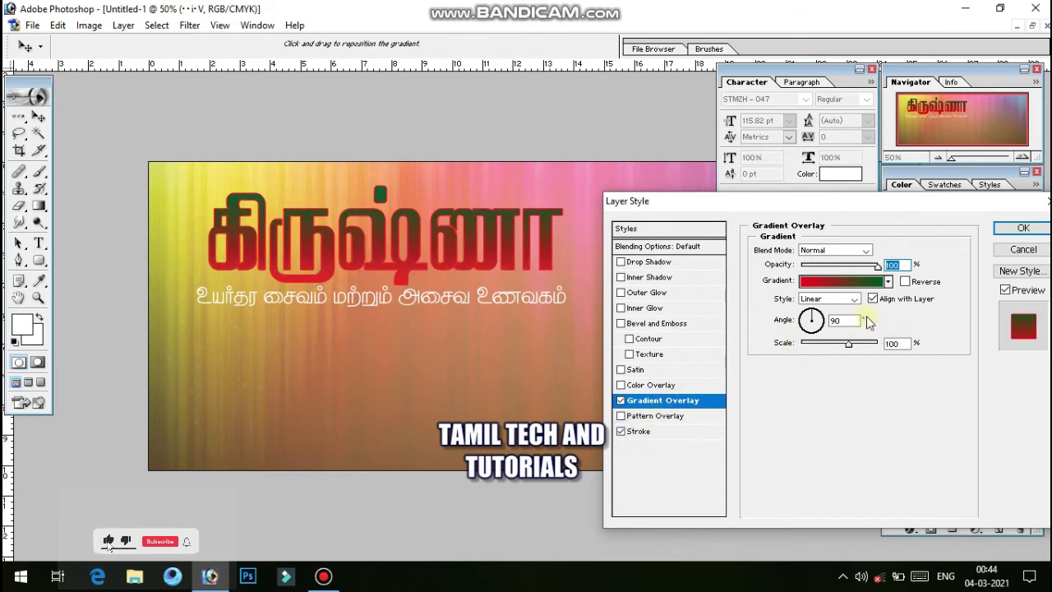
Add a white outline stroke to the title and increase its size
click(653, 433)
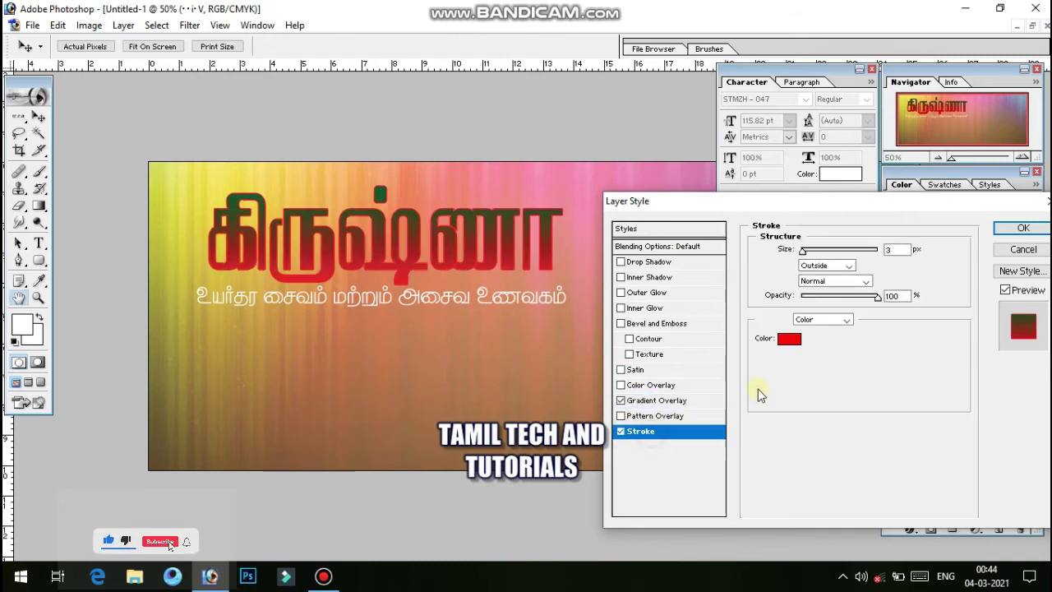
click(789, 339)
click(533, 262)
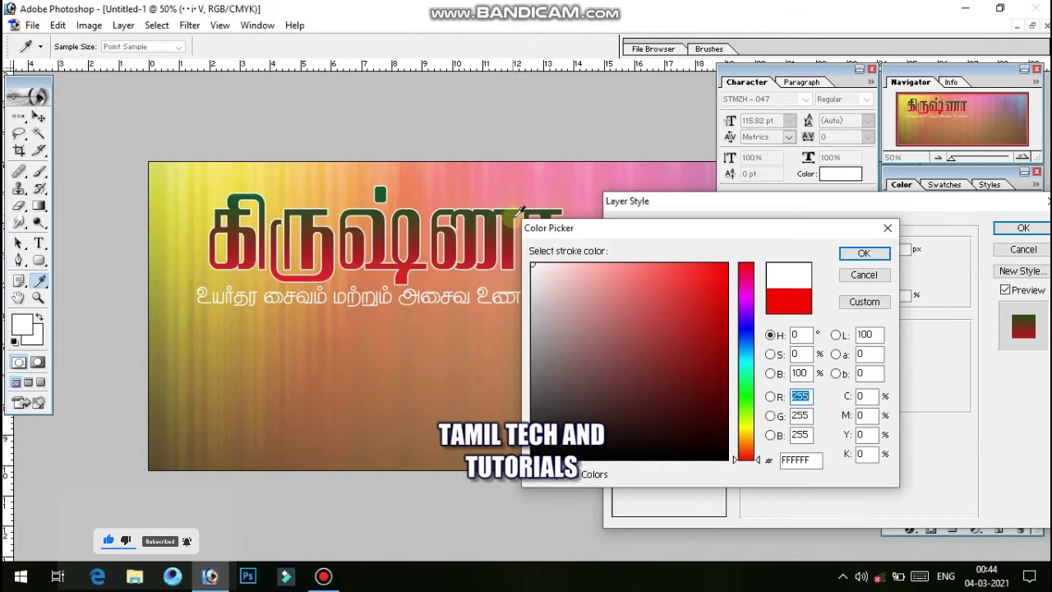
click(864, 252)
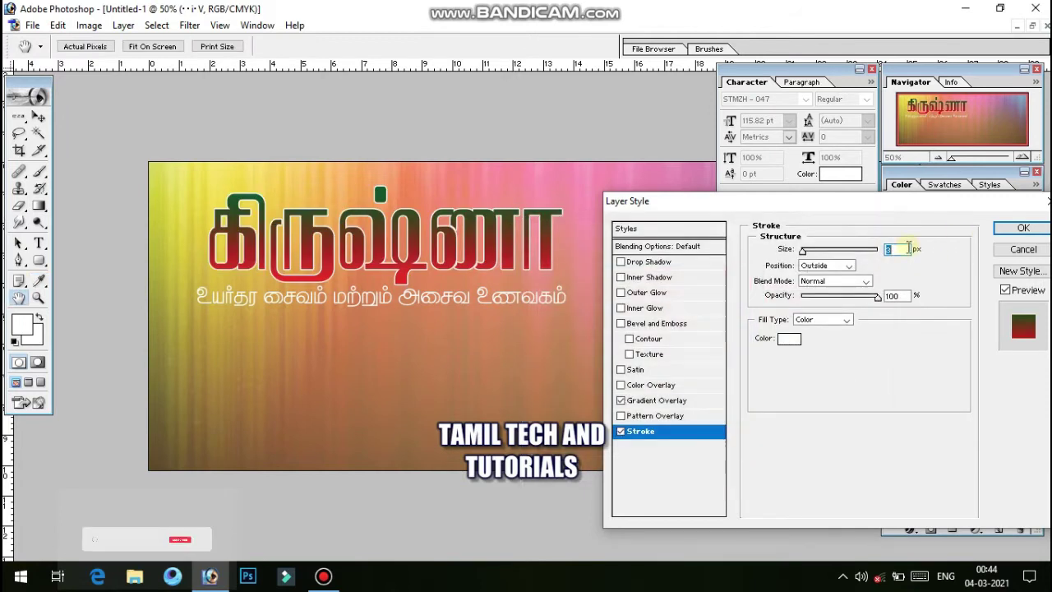
key(Up)
key(Up)
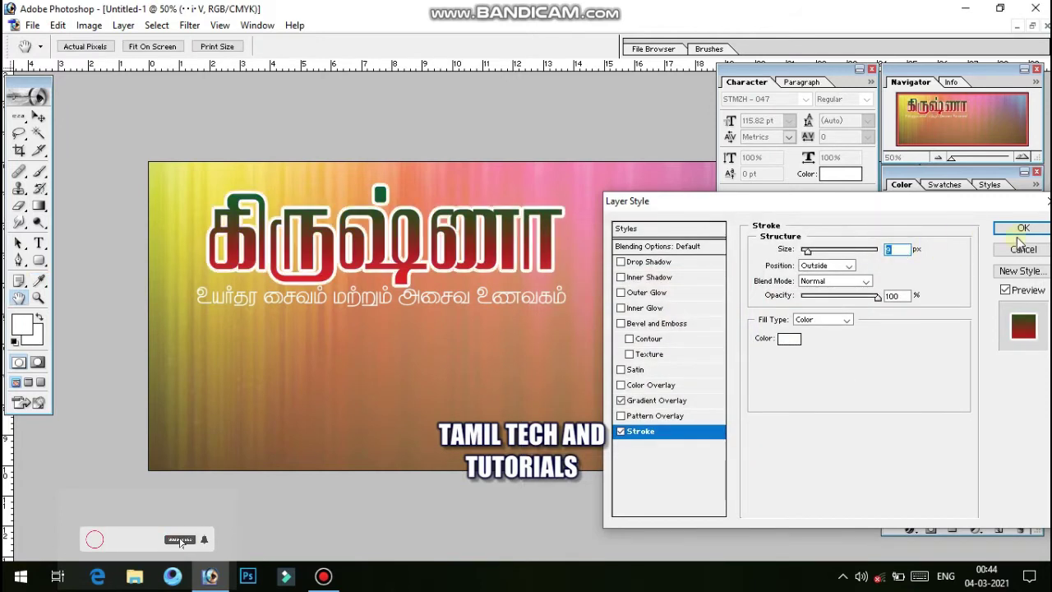
click(1021, 230)
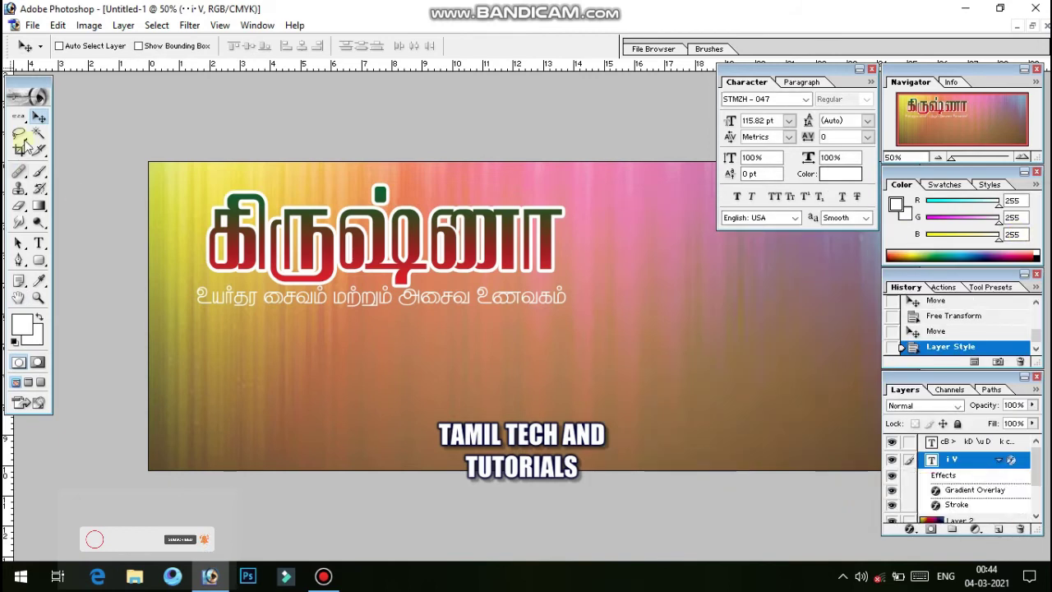
Draw a 45 px-radius rounded rectangle around the title and load it as a selection
click(39, 260)
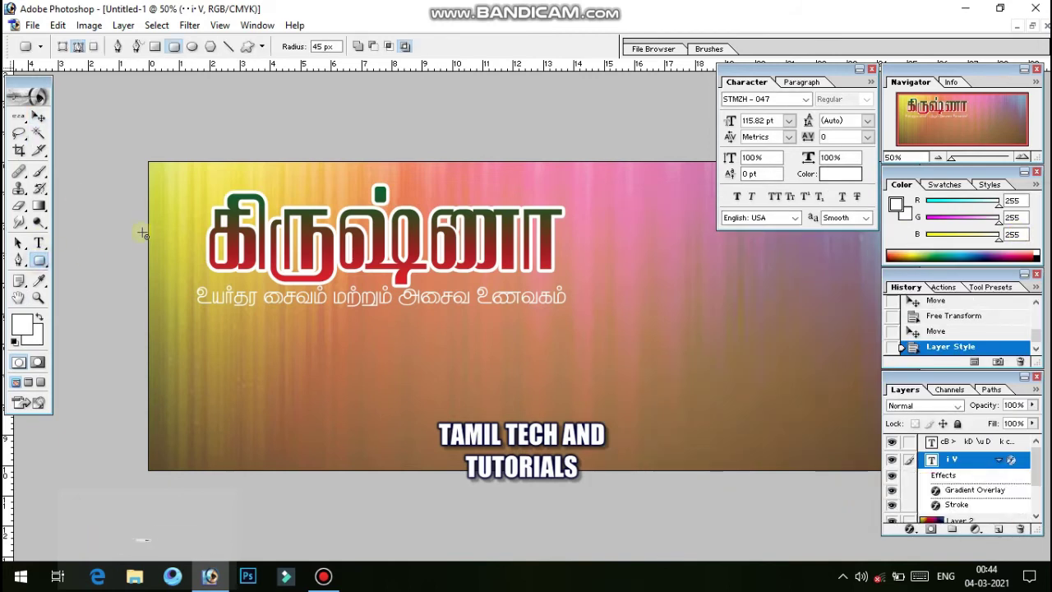
drag(204, 276, 589, 286)
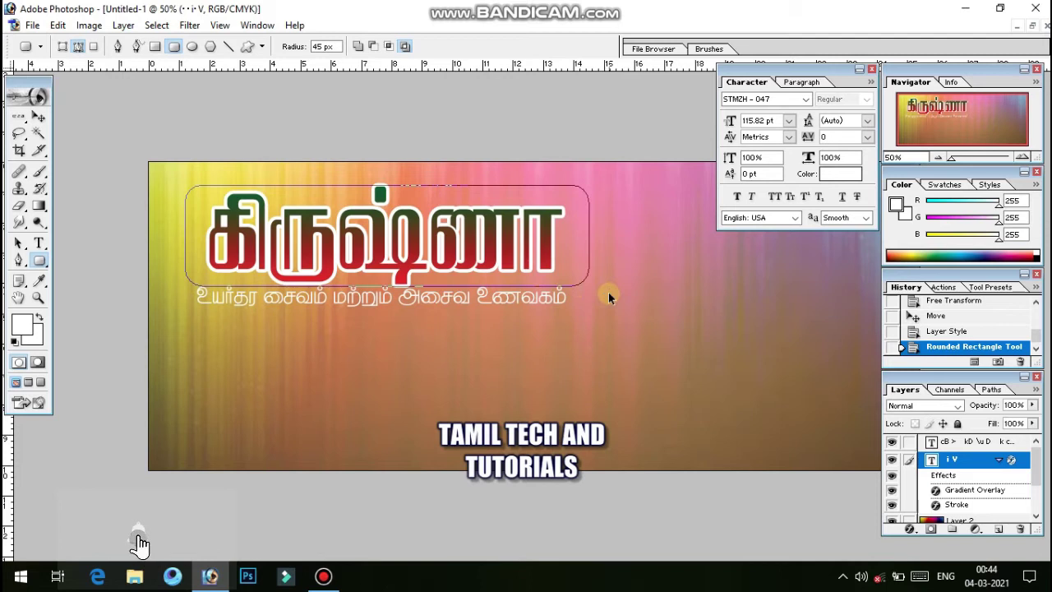
key(ctrl+Return)
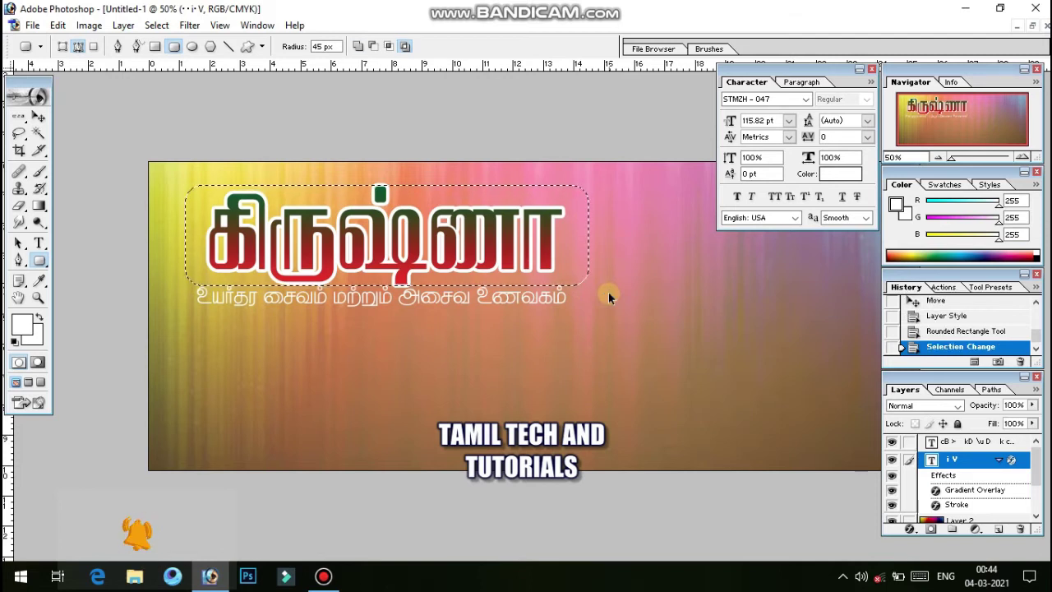
Fill the rounded selection white on a new layer and send it behind the title
key(ctrl+shift+n)
key(Return)
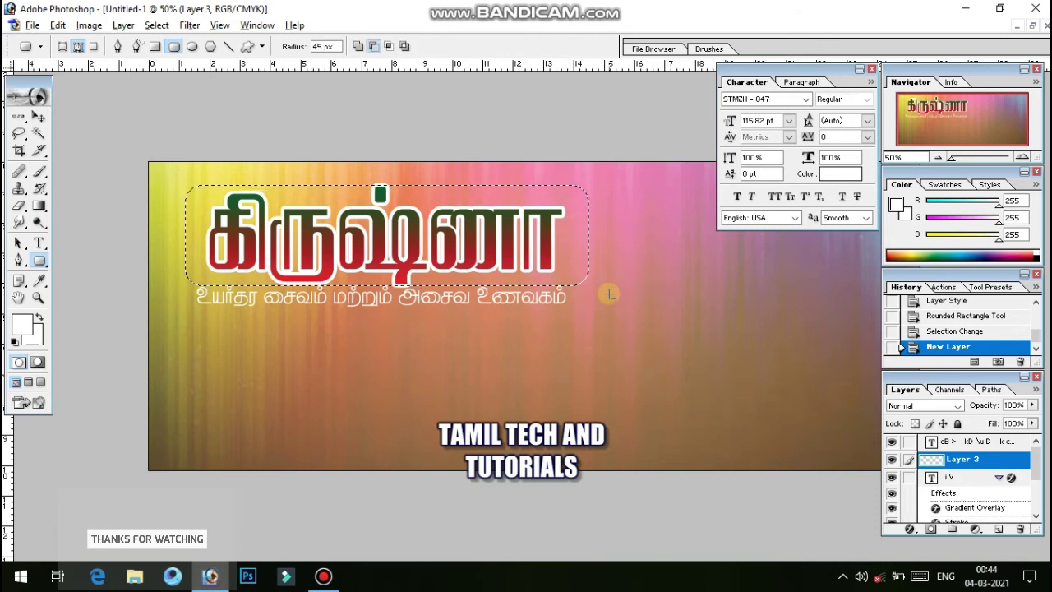
key(alt+BackSpace)
key(ctrl+d)
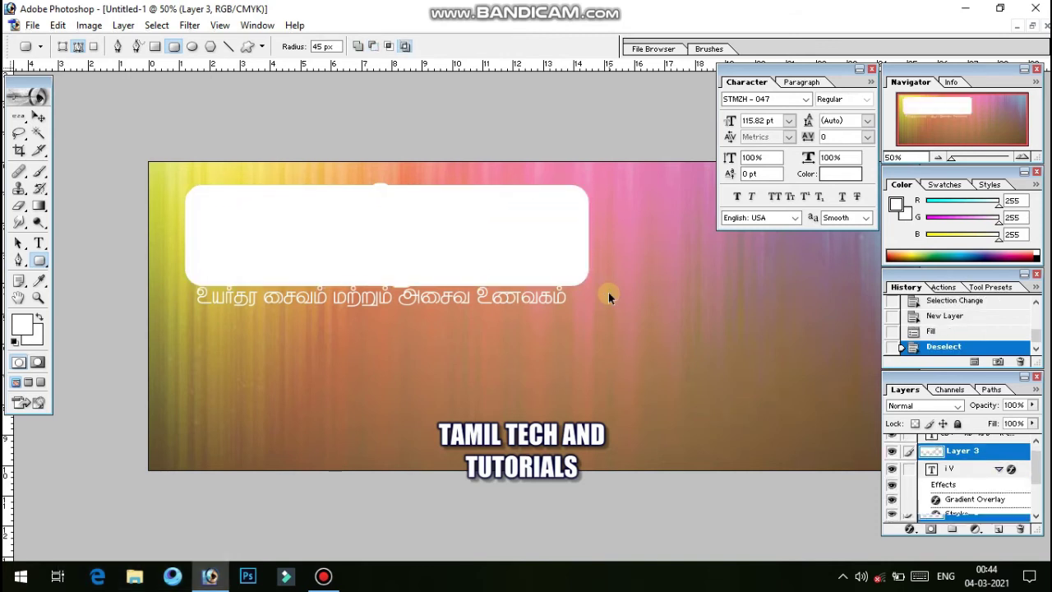
key(ctrl+bracketleft)
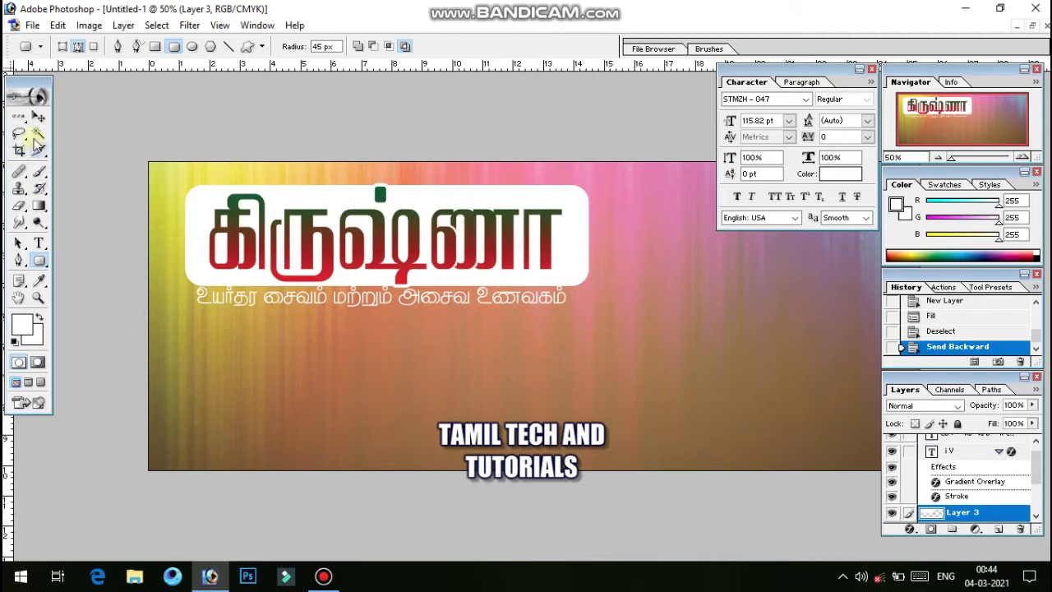
Delete the centre of the white box, leaving white bracket bars at each end
drag(20, 119, 107, 113)
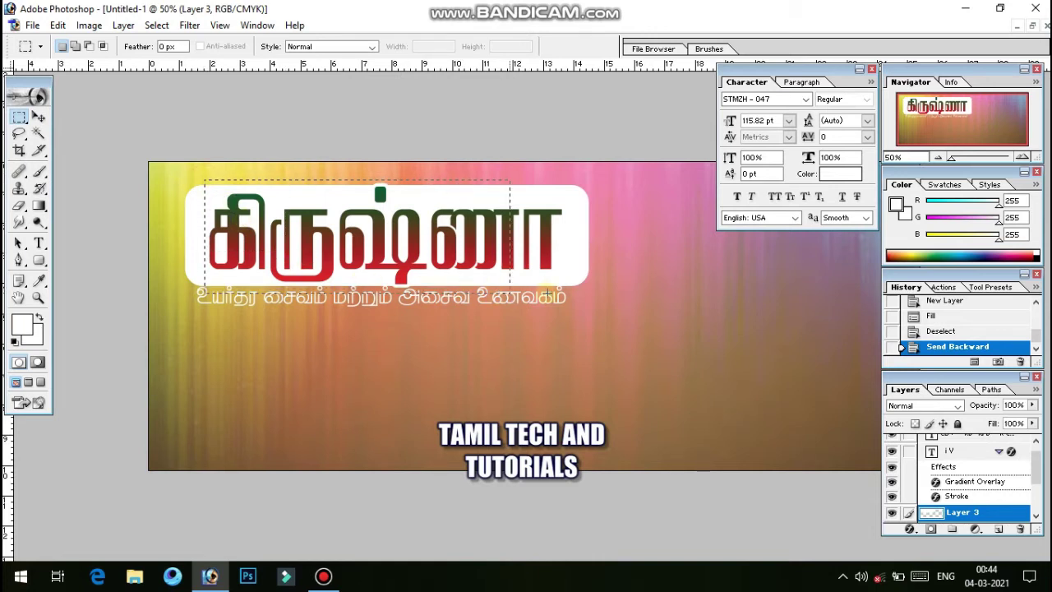
drag(563, 286, 565, 293)
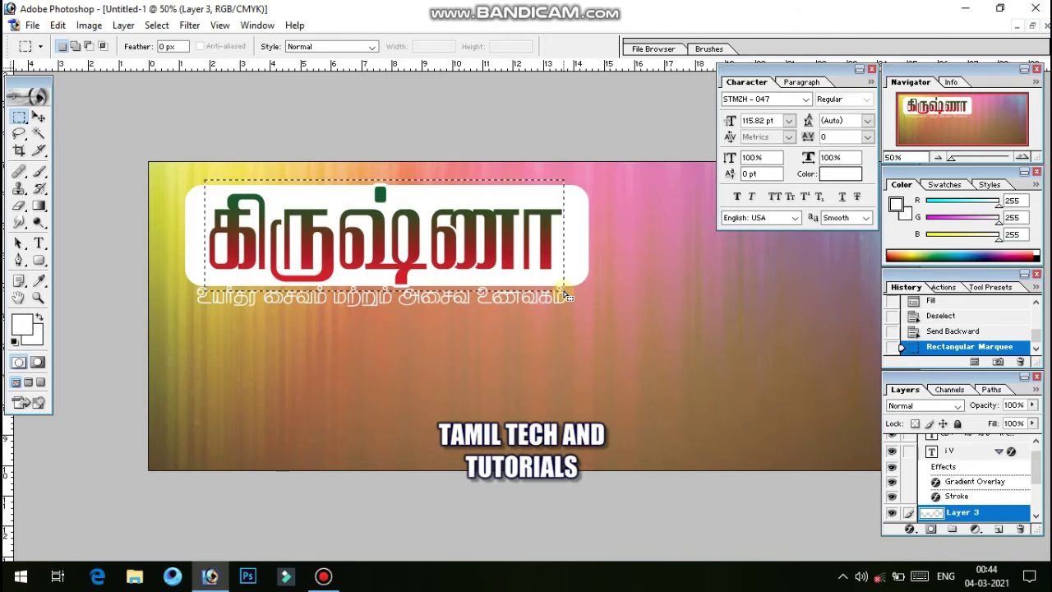
key(Delete)
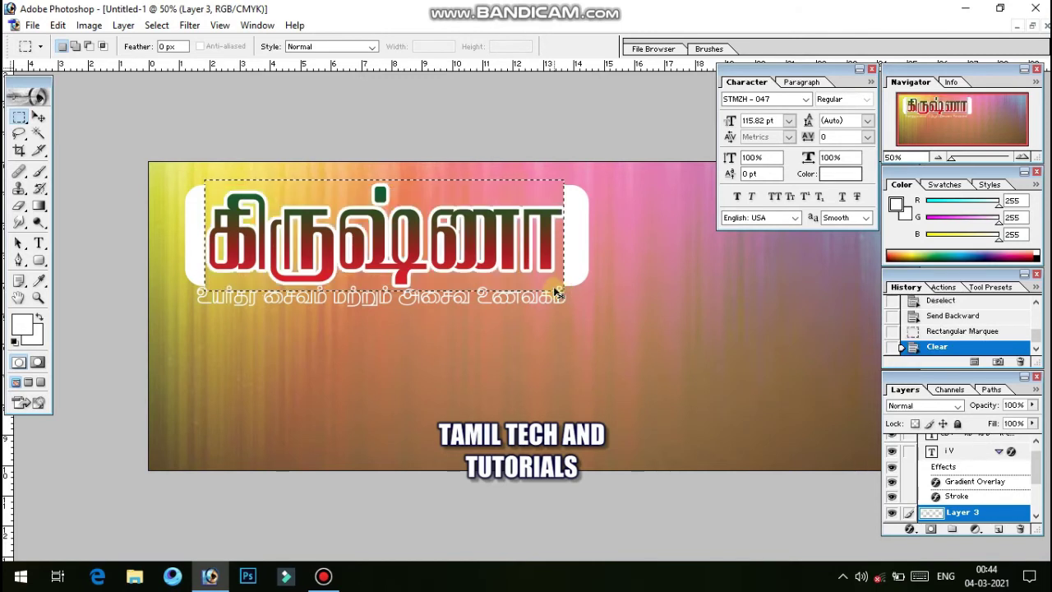
key(ctrl+d)
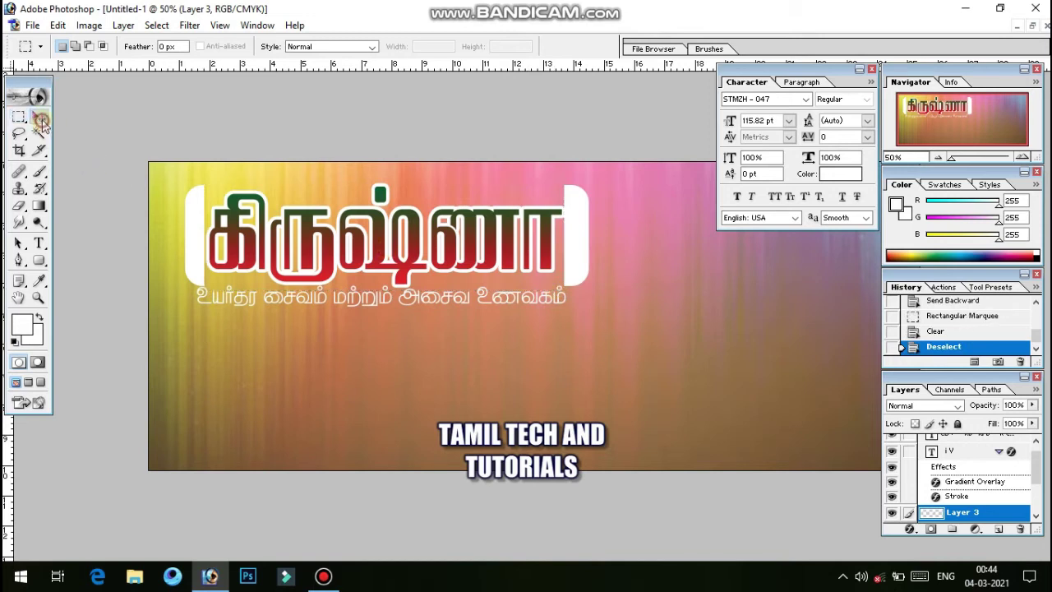
Move the bracket bars up and resize them slightly wider around the title
click(41, 121)
drag(369, 258, 372, 253)
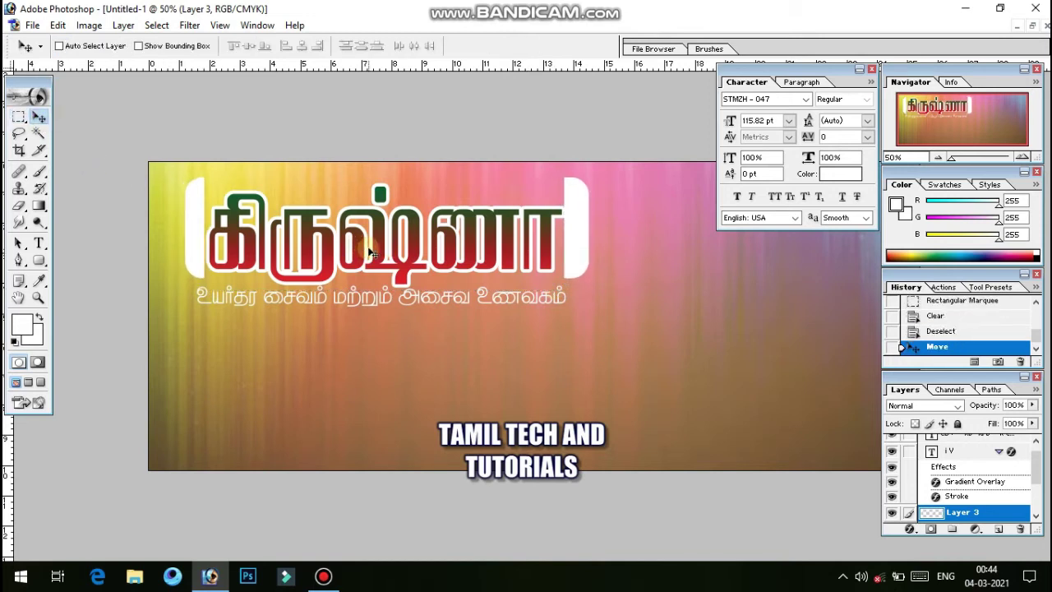
key(ctrl+t)
drag(592, 278, 598, 285)
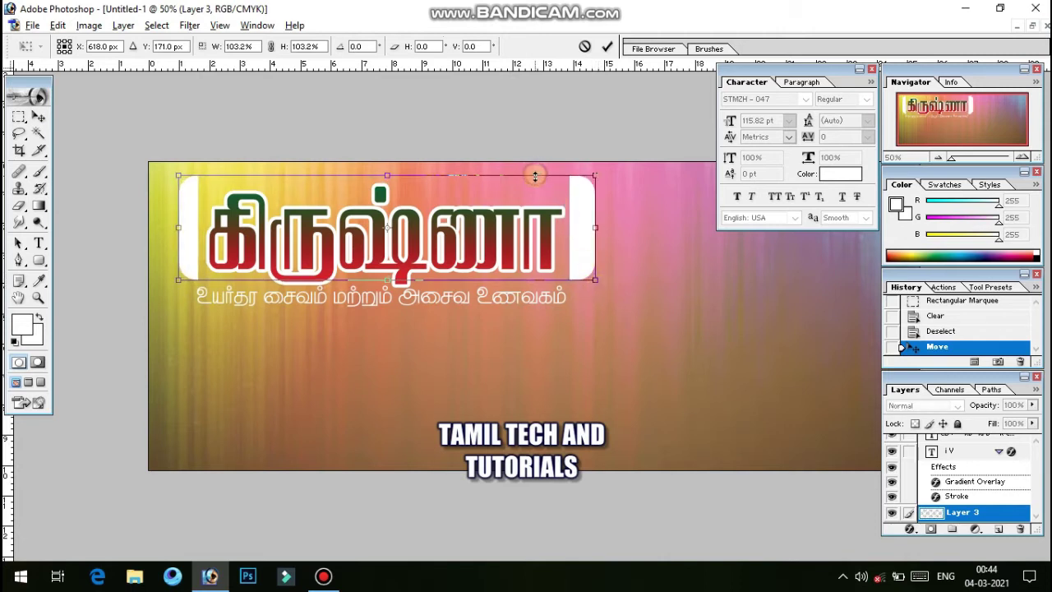
drag(535, 176, 535, 179)
drag(503, 212, 503, 220)
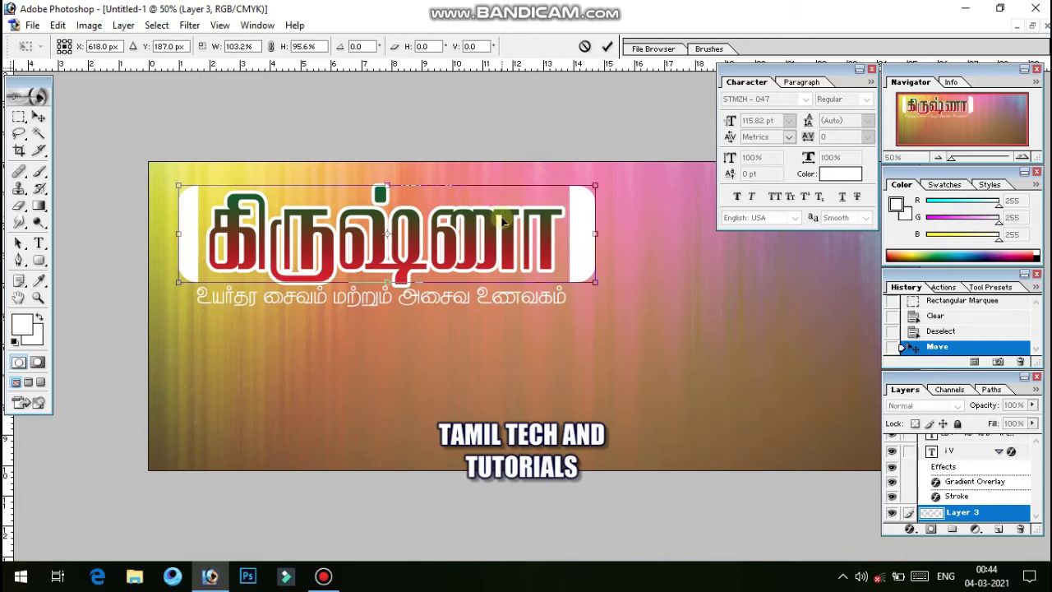
key(Return)
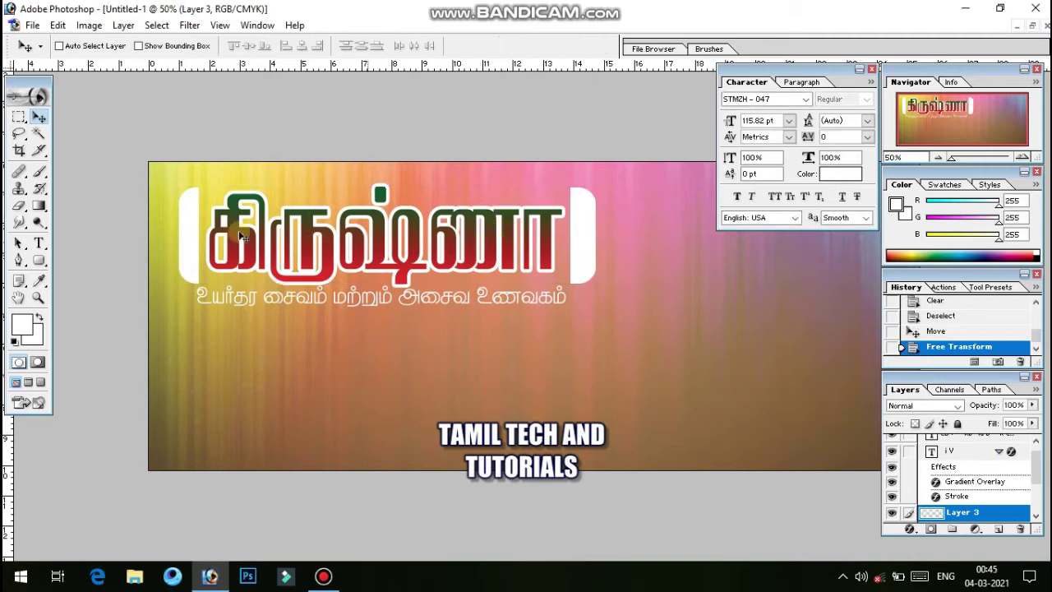
Drag the chef logo layer from its own document into the banner
click(1034, 27)
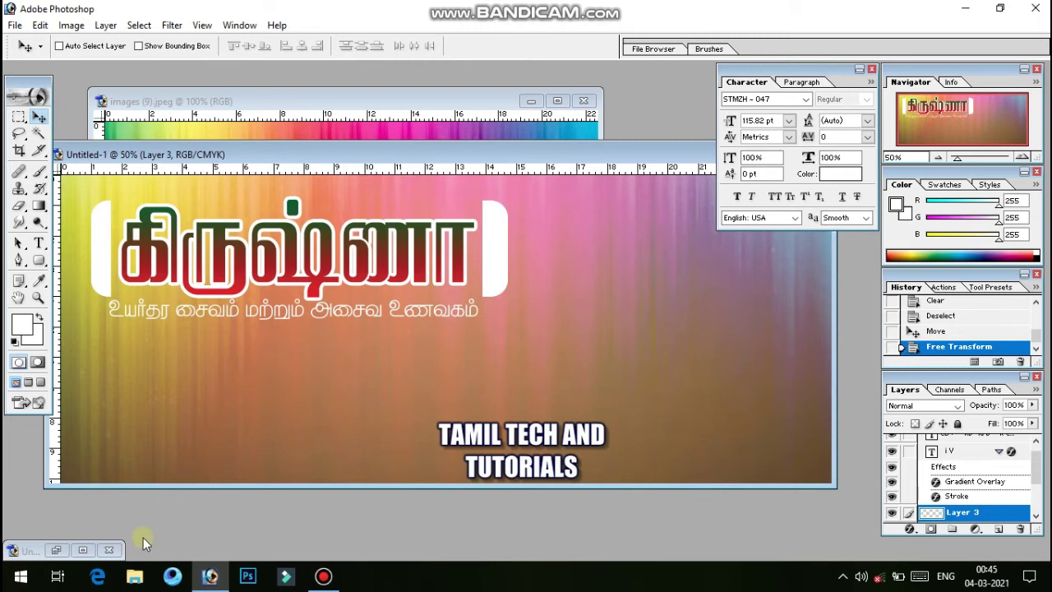
click(82, 551)
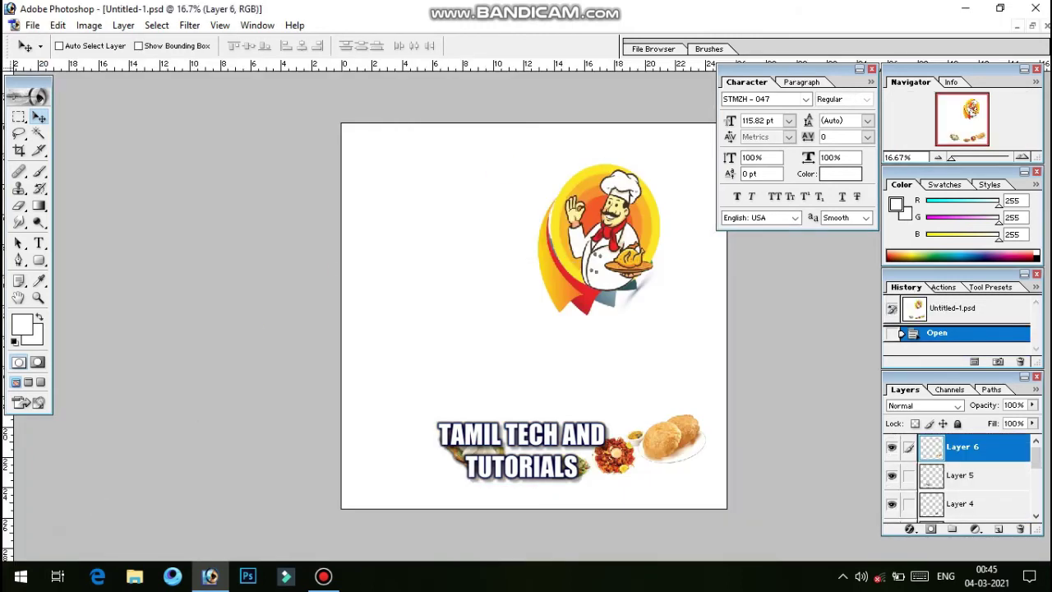
click(1026, 27)
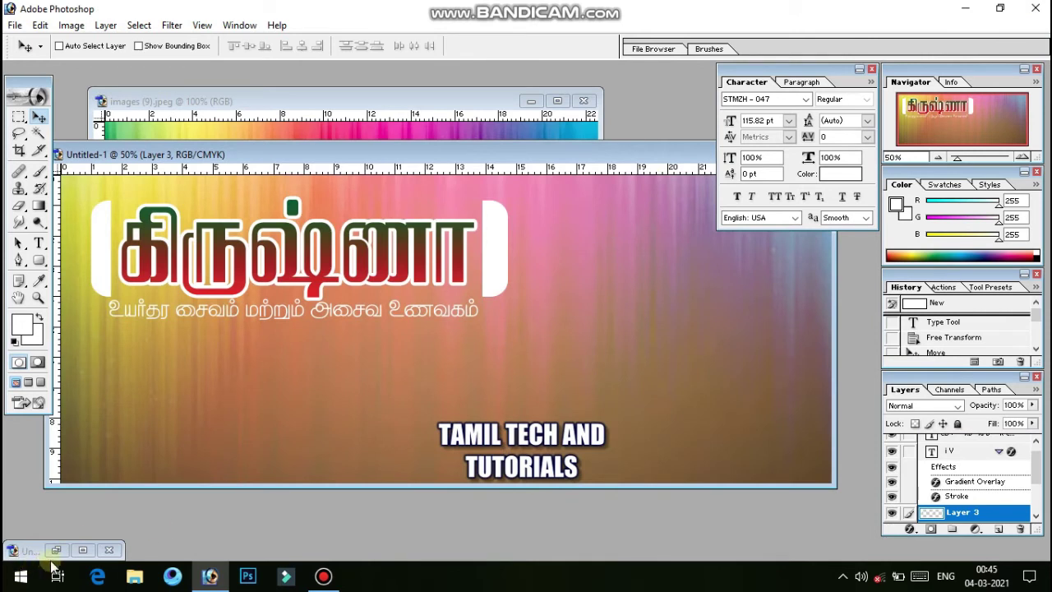
click(81, 551)
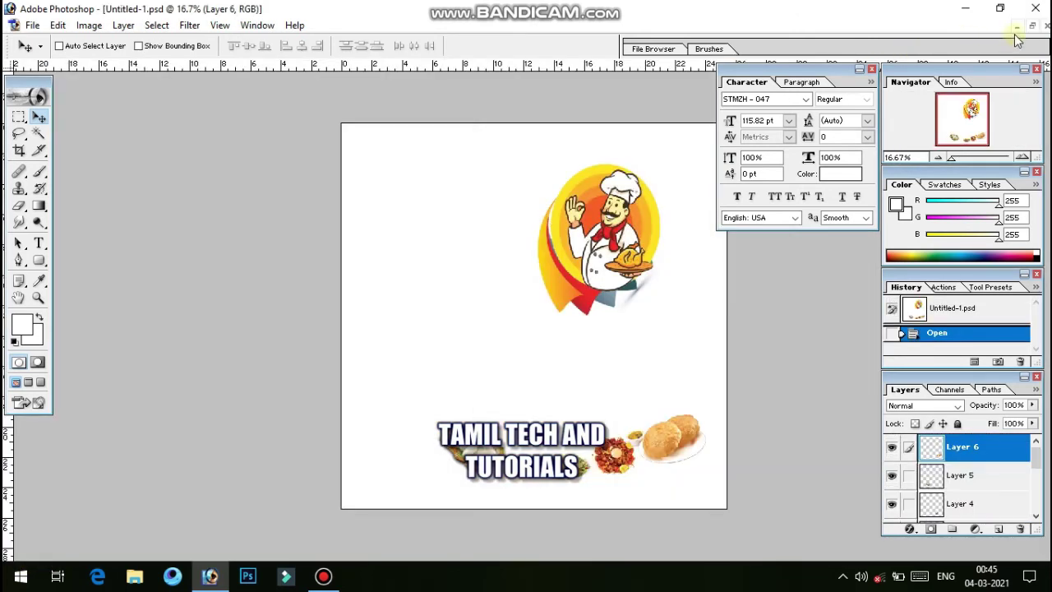
click(1037, 28)
right_click(370, 216)
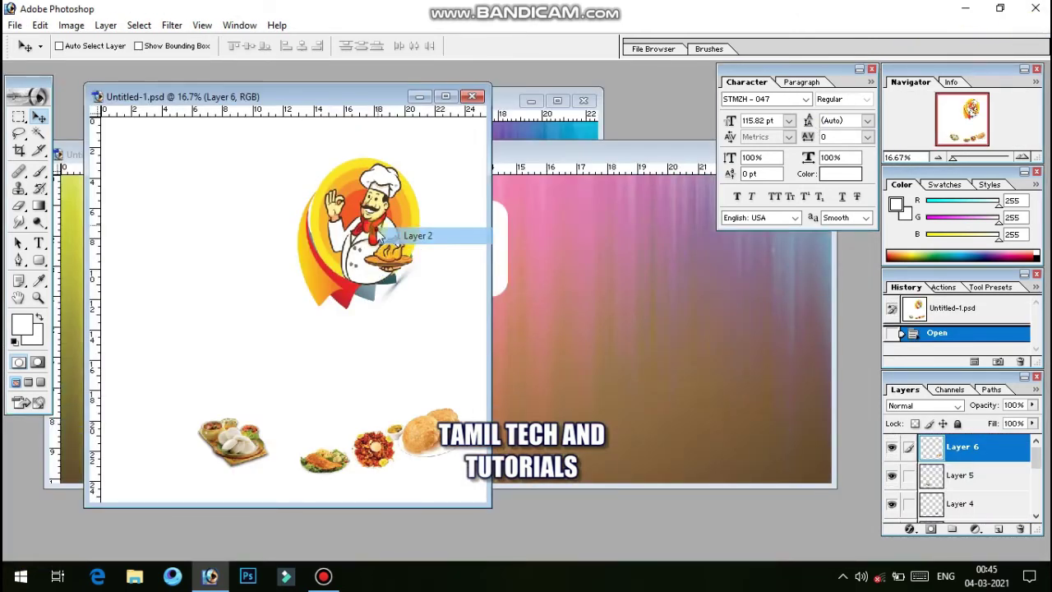
click(428, 235)
drag(428, 235, 669, 270)
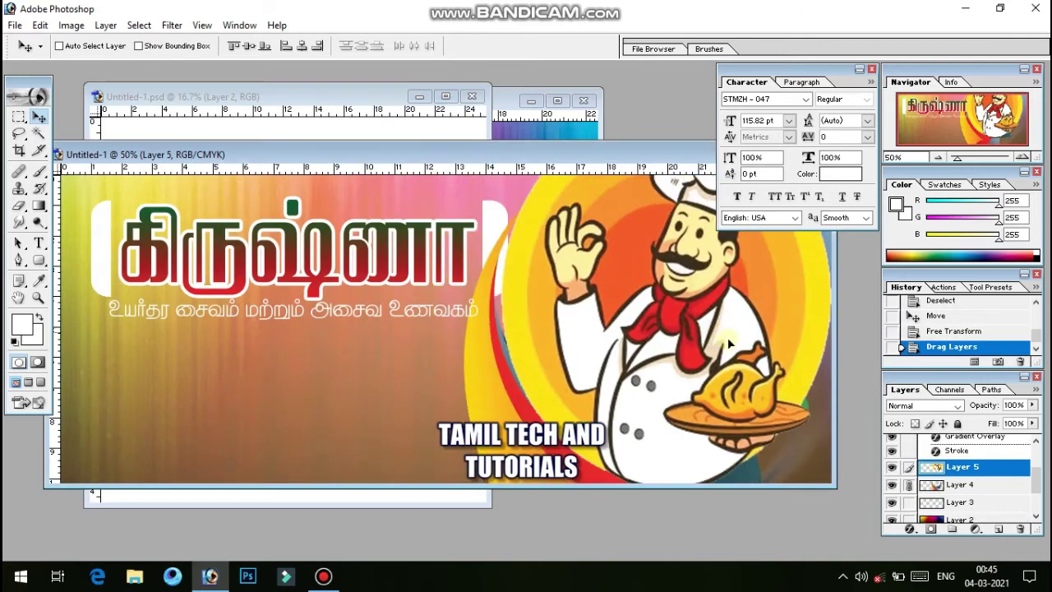
drag(723, 397, 723, 412)
Scale the chef logo to about 44% and place it at the banner's right side
key(ctrl+t)
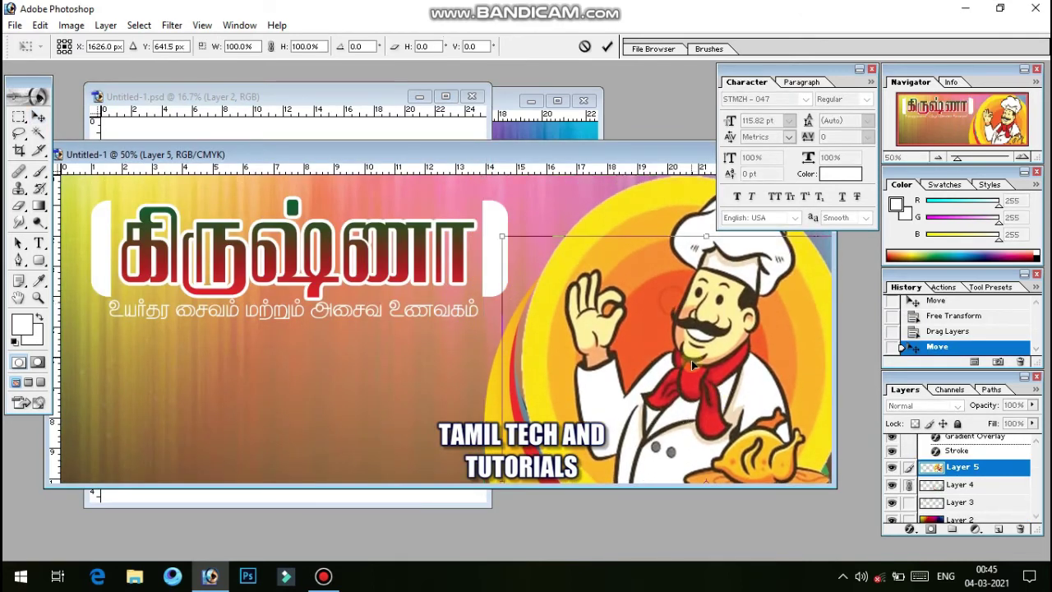
mouse_move(494, 195)
mouse_down()
mouse_move(518, 260)
mouse_move(632, 385)
mouse_up()
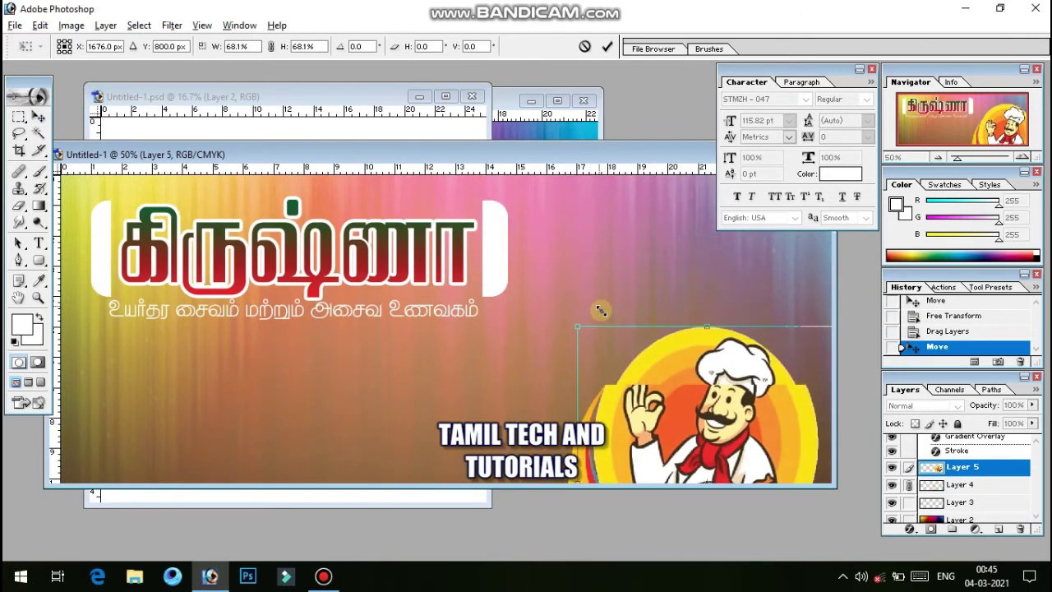
drag(652, 337, 640, 208)
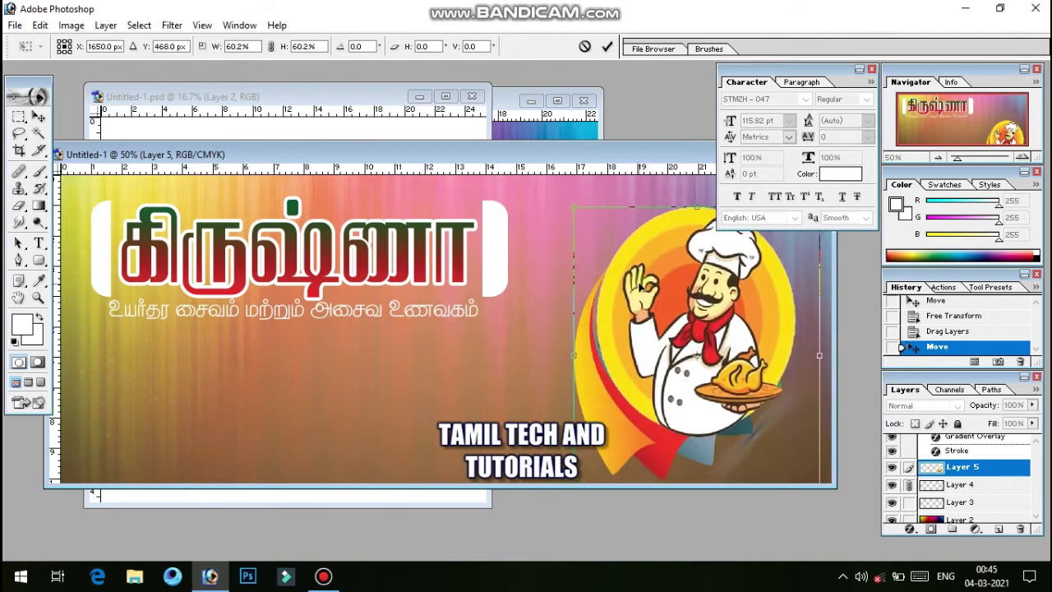
mouse_move(605, 243)
mouse_down()
mouse_move(670, 320)
mouse_move(702, 303)
mouse_up()
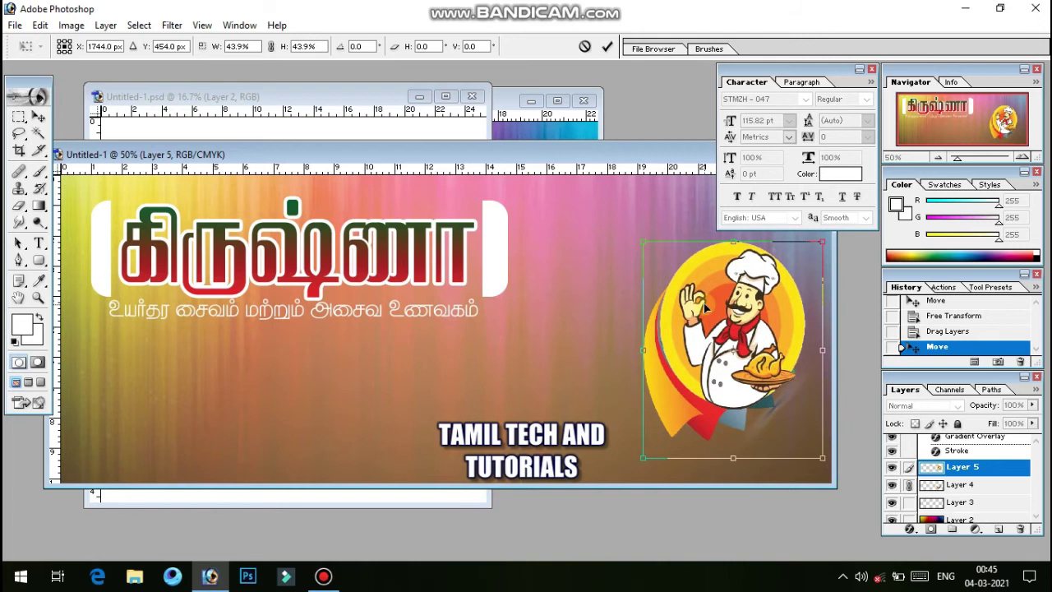
key(Return)
Copy the idli and fish plate photos from the food photo sheet into the banner
click(383, 132)
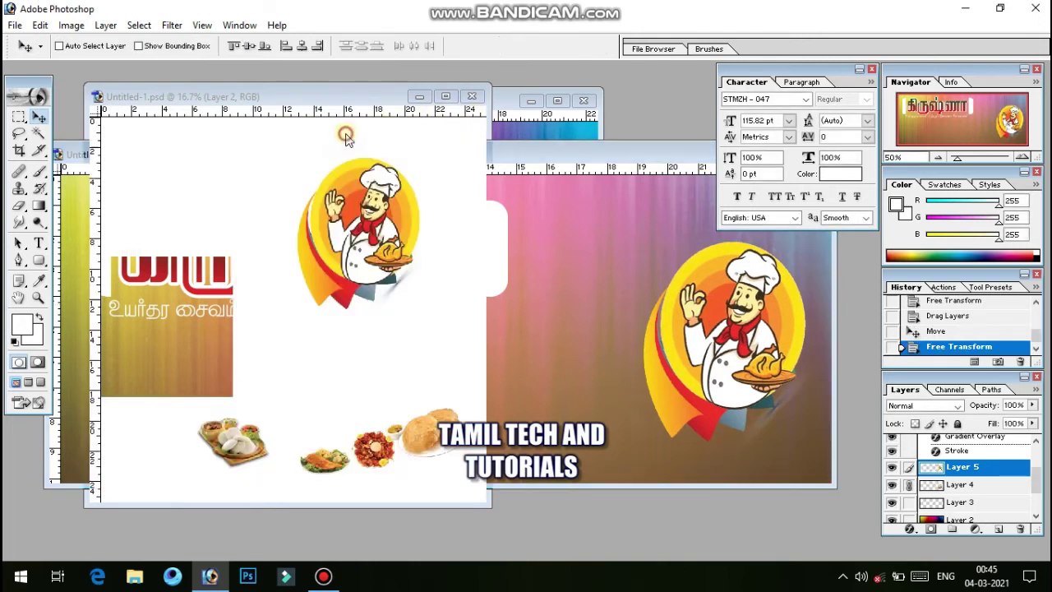
right_click(243, 456)
click(277, 462)
drag(247, 448, 586, 283)
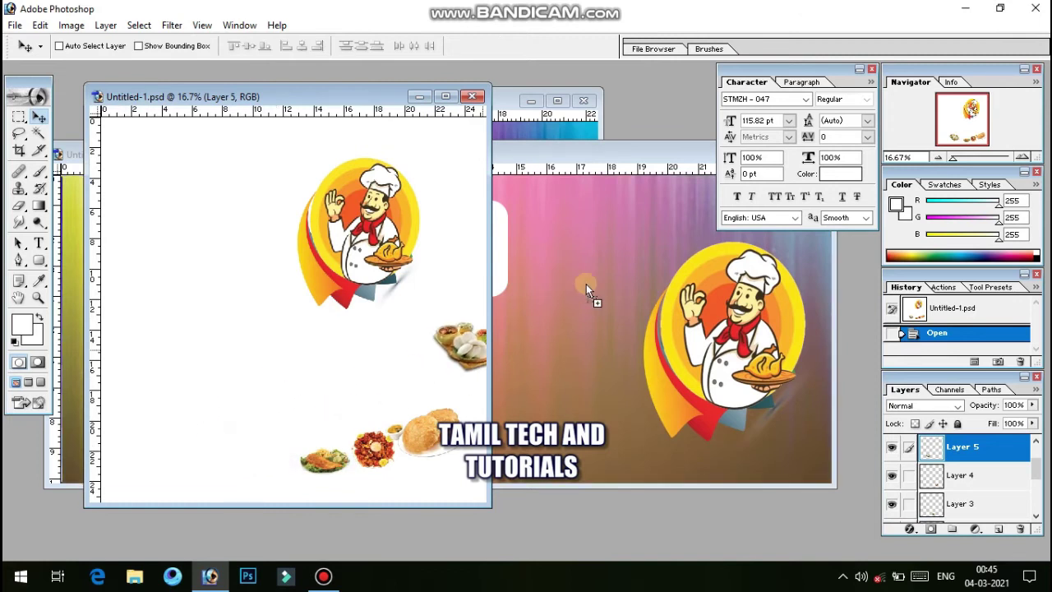
click(343, 123)
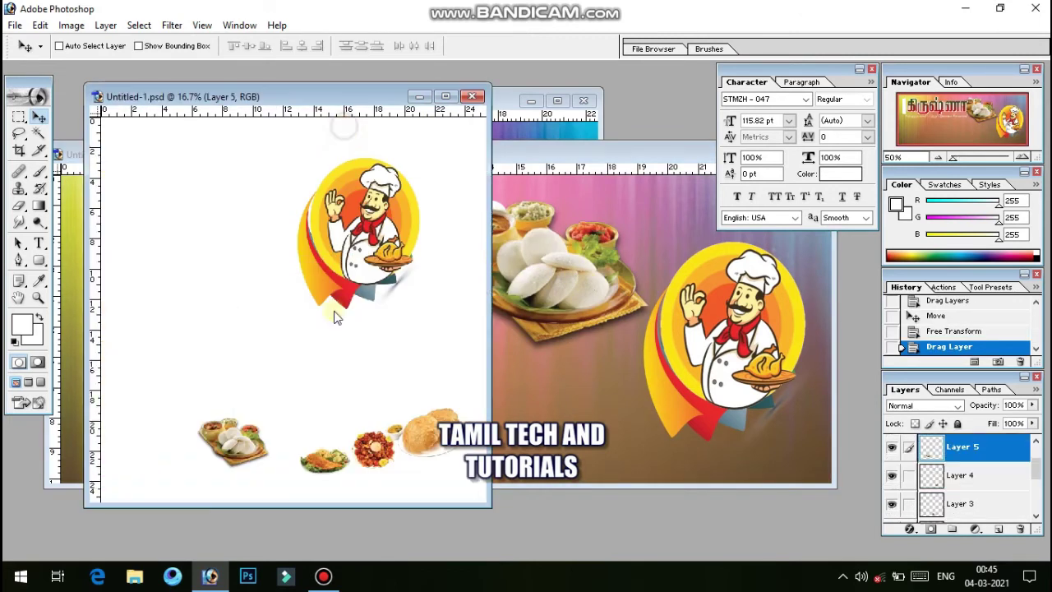
right_click(328, 469)
click(362, 475)
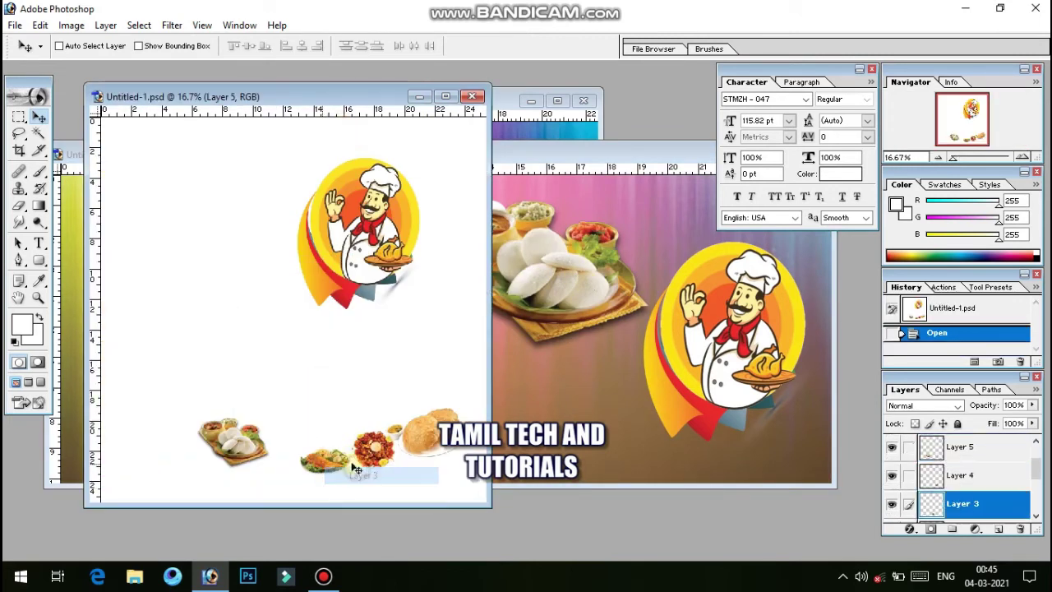
drag(329, 461, 579, 381)
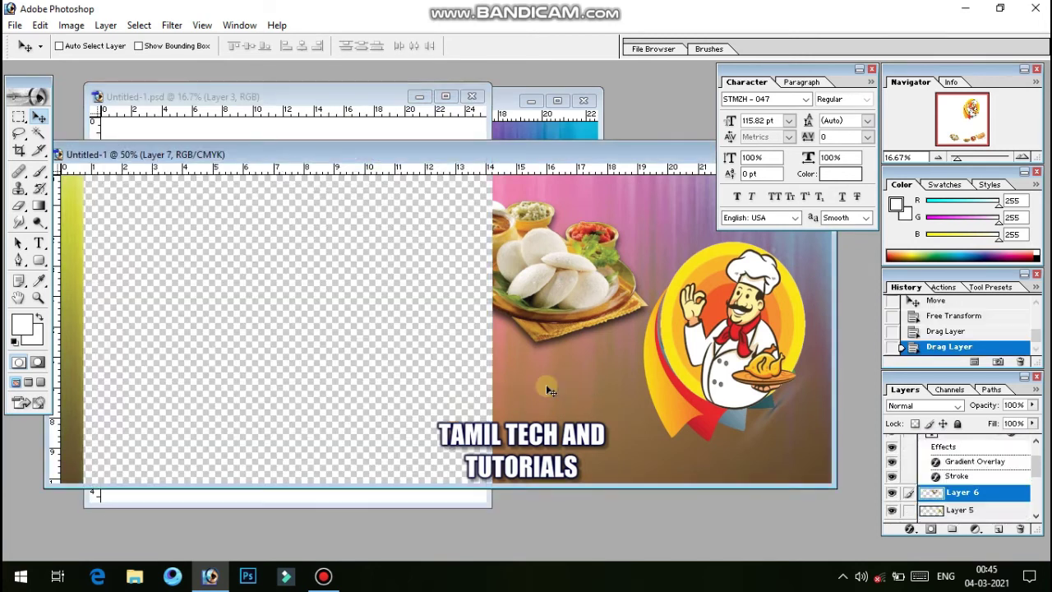
Copy the puri plate photo into the banner and move the idli plate higher
click(393, 134)
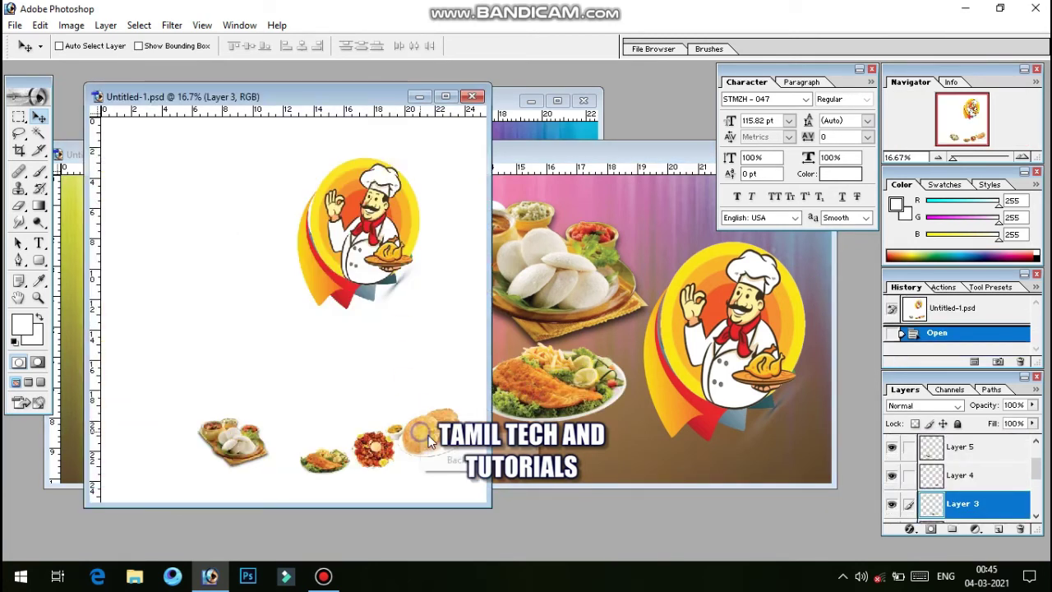
mouse_move(428, 435)
mouse_down()
mouse_move(589, 385)
mouse_move(559, 428)
mouse_up()
right_click(549, 274)
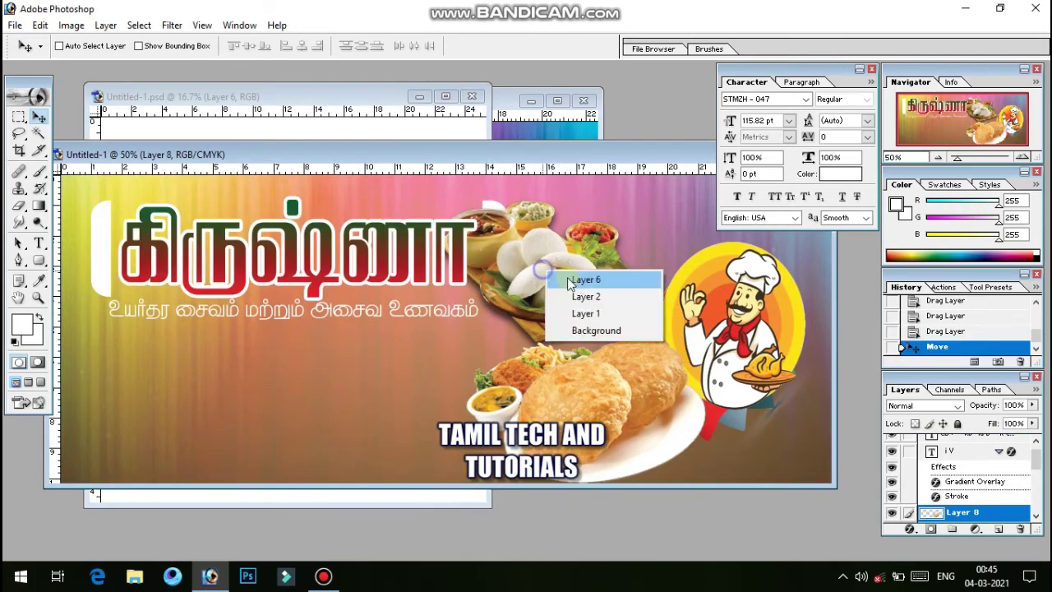
click(567, 281)
drag(572, 269, 592, 286)
Shrink and raise the idli plate, and scale the puri plate to about half size
key(ctrl+t)
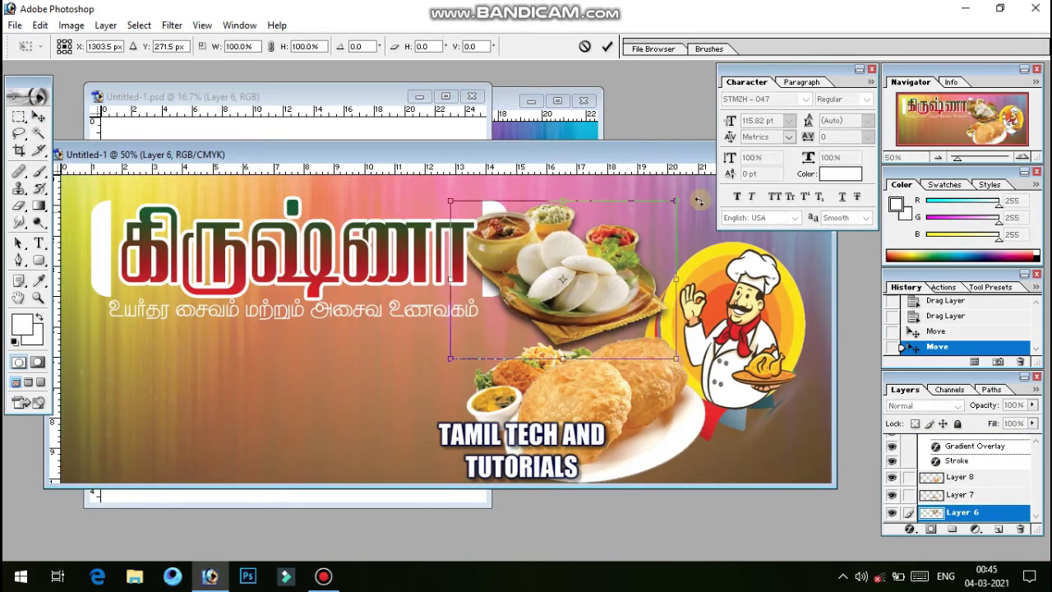
drag(671, 207, 609, 249)
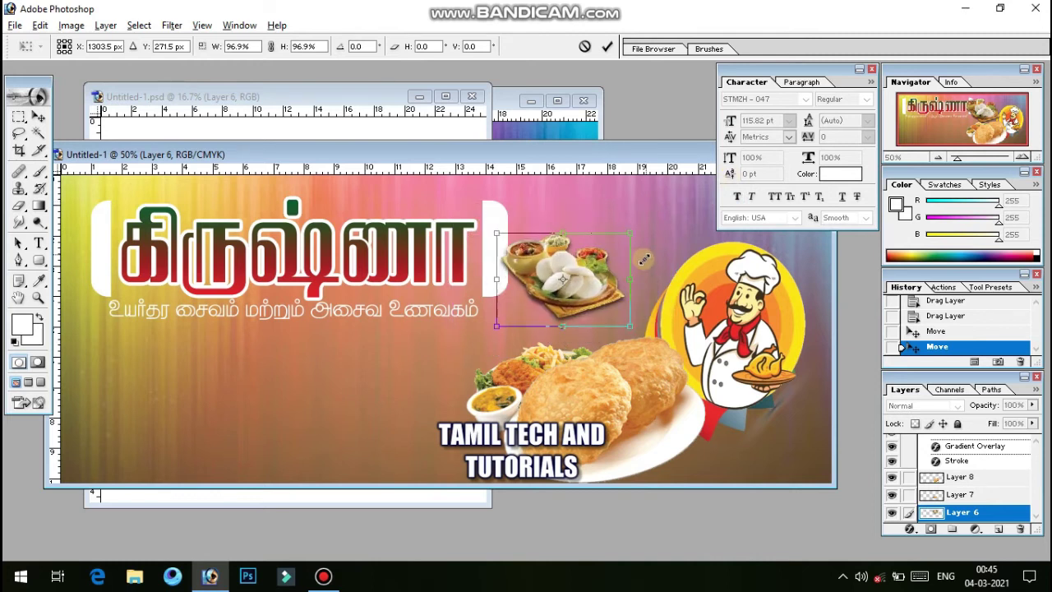
key(Return)
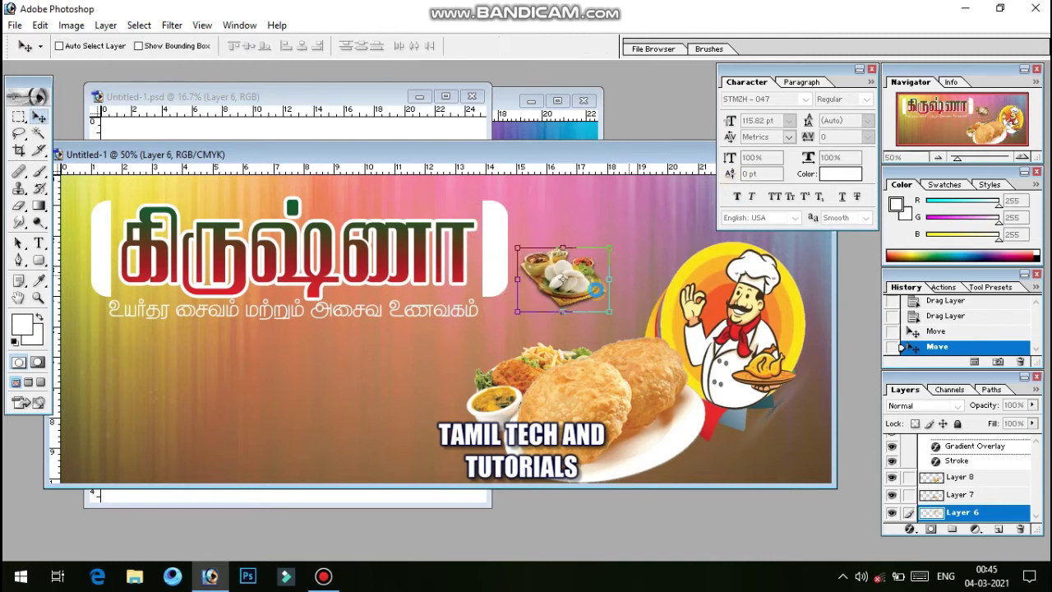
drag(564, 279, 582, 267)
right_click(592, 407)
click(592, 410)
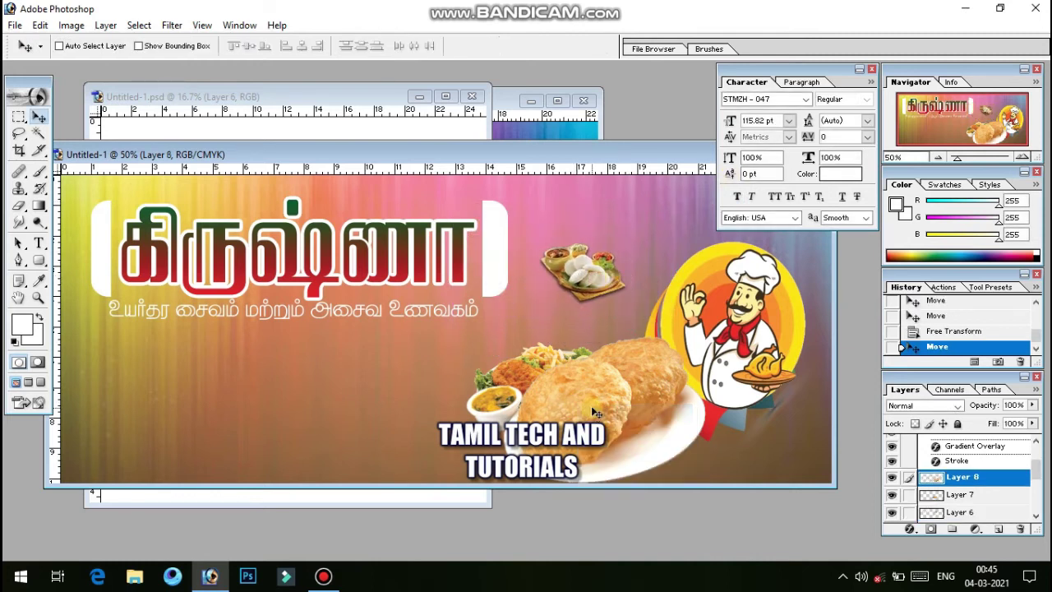
key(ctrl+t)
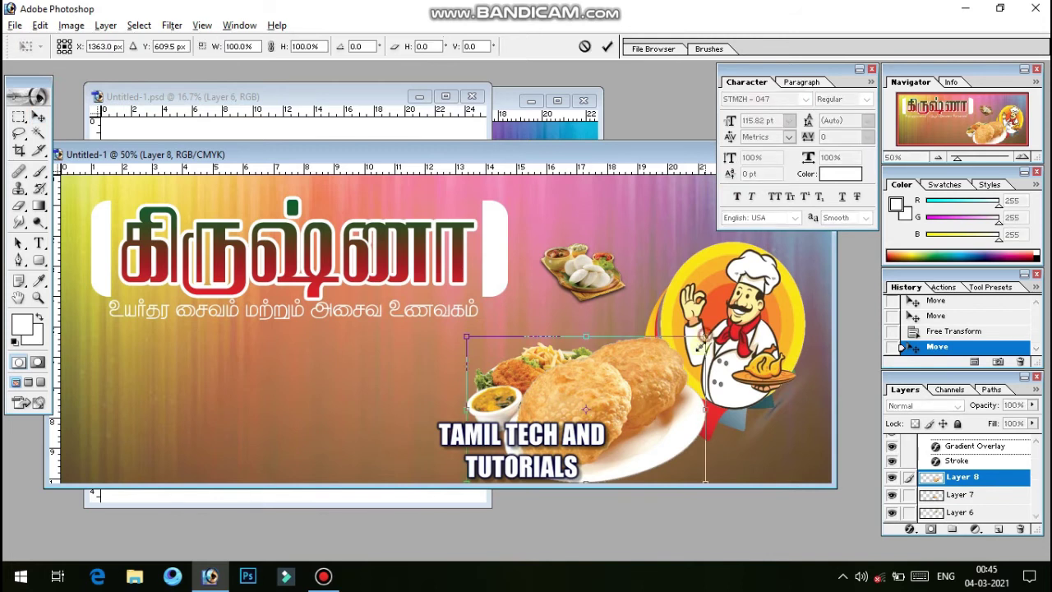
mouse_move(703, 345)
mouse_down()
mouse_move(656, 389)
mouse_move(601, 354)
mouse_up()
key(Return)
Move the fish plate down-right and shrink the puri plate a little more
right_click(556, 408)
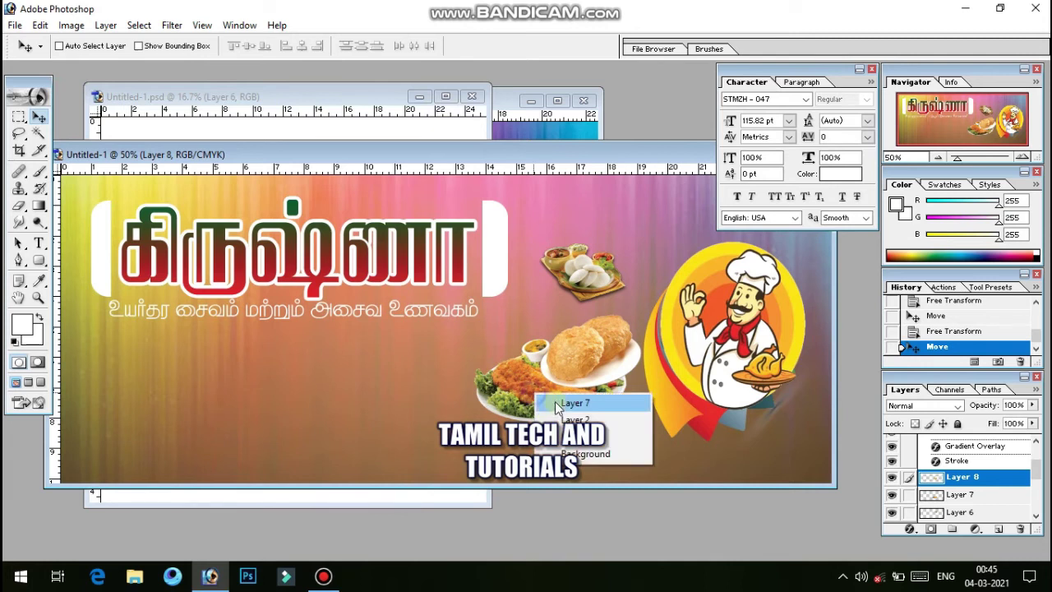
click(555, 403)
drag(556, 403, 574, 426)
right_click(602, 362)
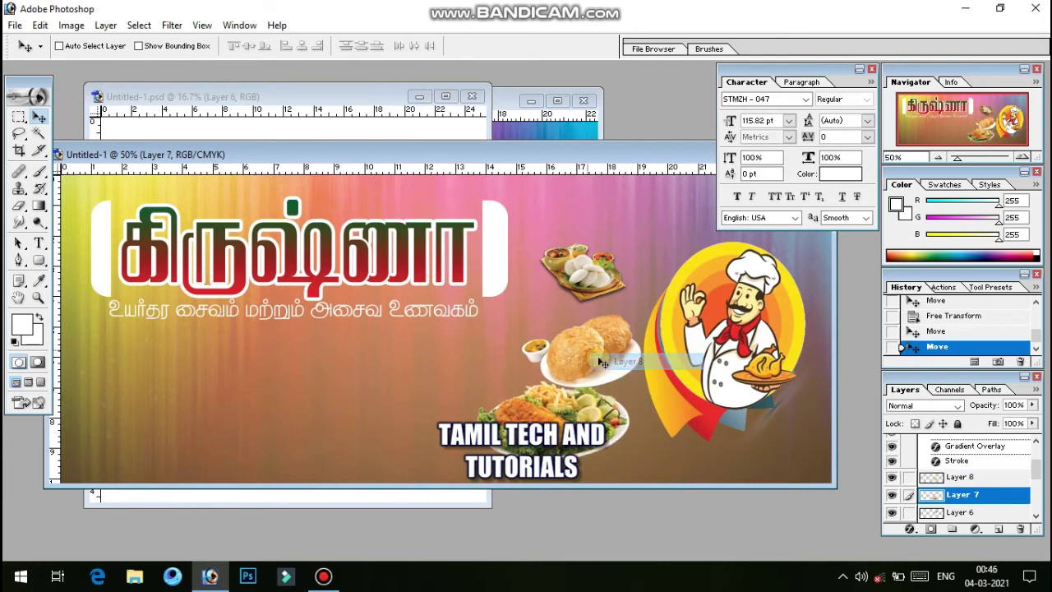
click(625, 362)
key(ctrl+t)
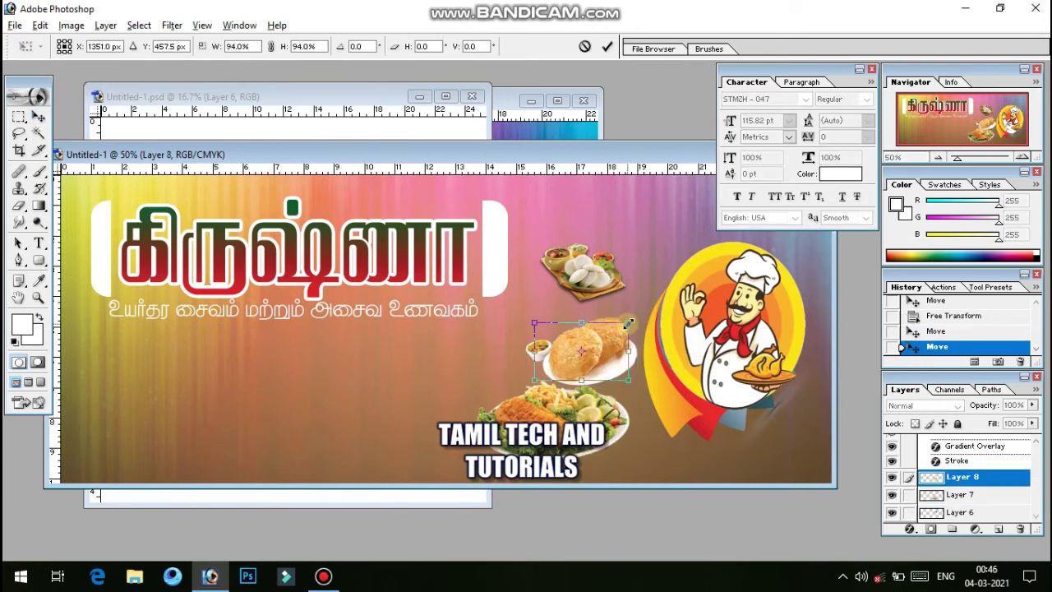
drag(640, 315, 628, 323)
key(Return)
Shift the puri plate up-left and shrink the fish plate to about two-thirds size
right_click(597, 276)
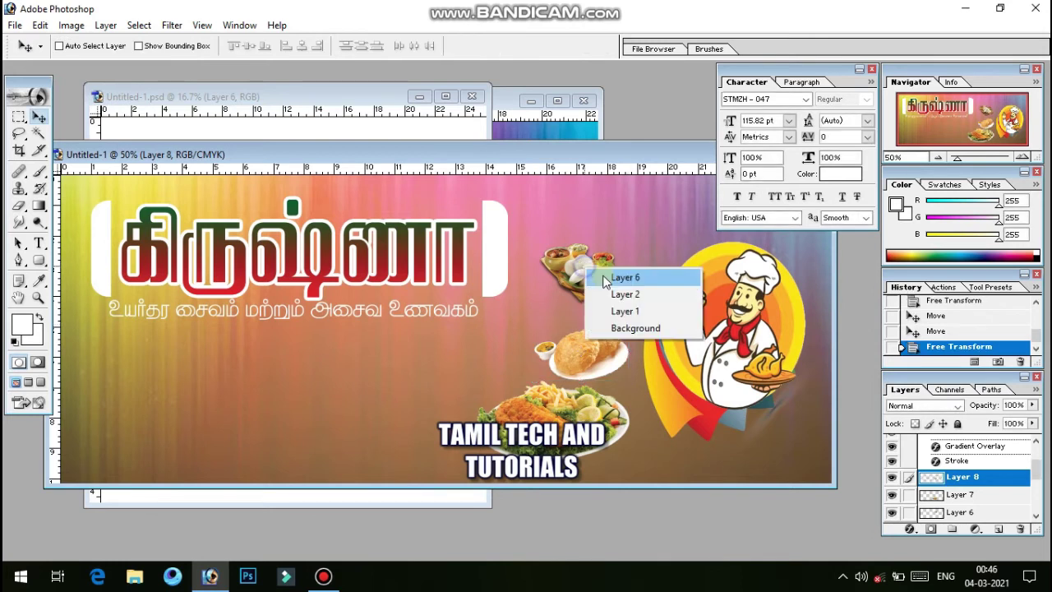
click(611, 275)
right_click(592, 345)
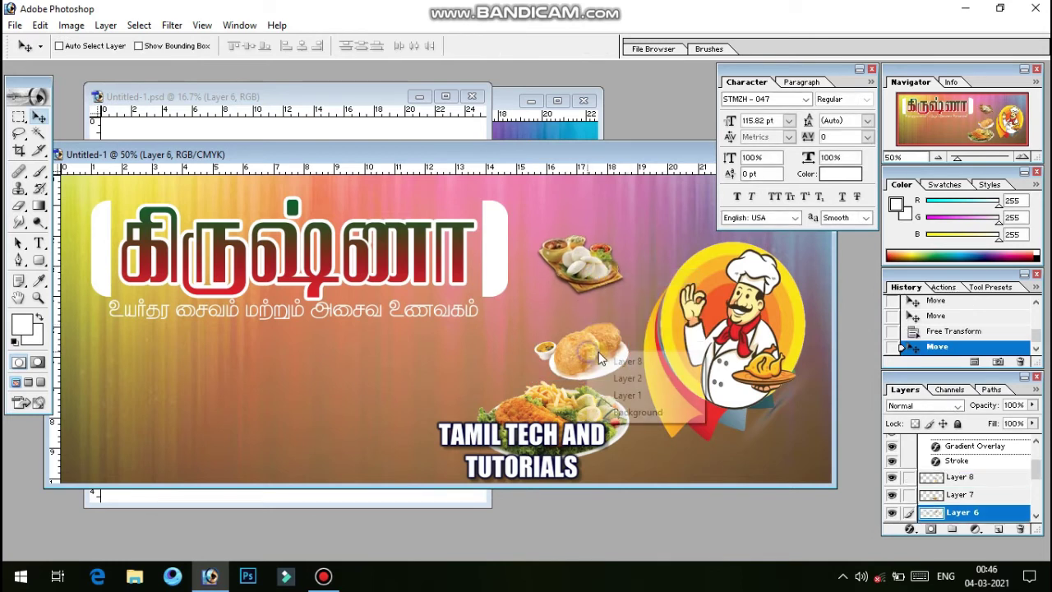
click(604, 351)
drag(605, 344, 598, 333)
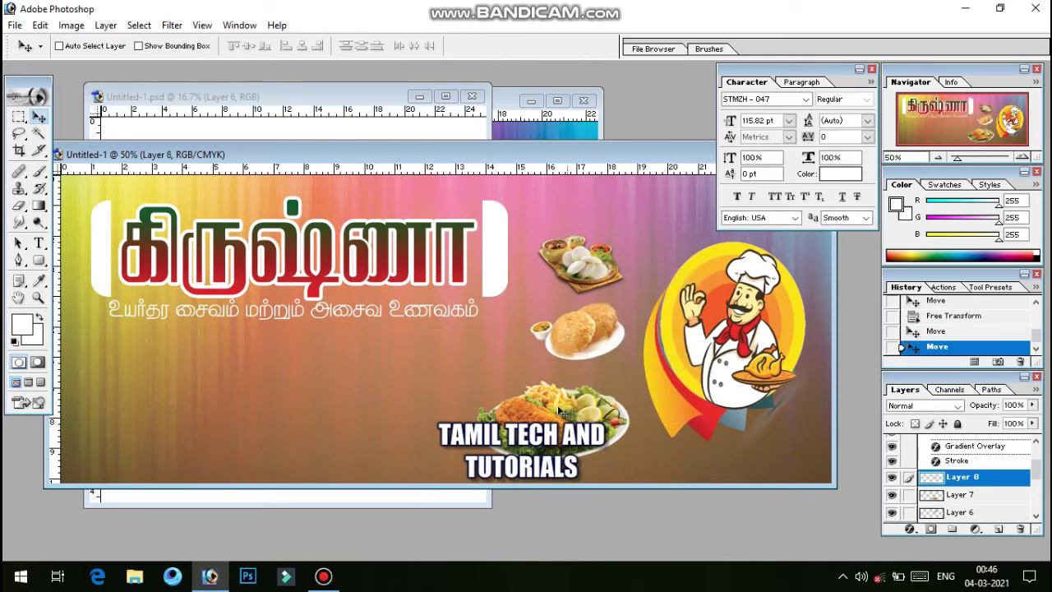
right_click(605, 415)
click(618, 422)
drag(581, 417, 615, 409)
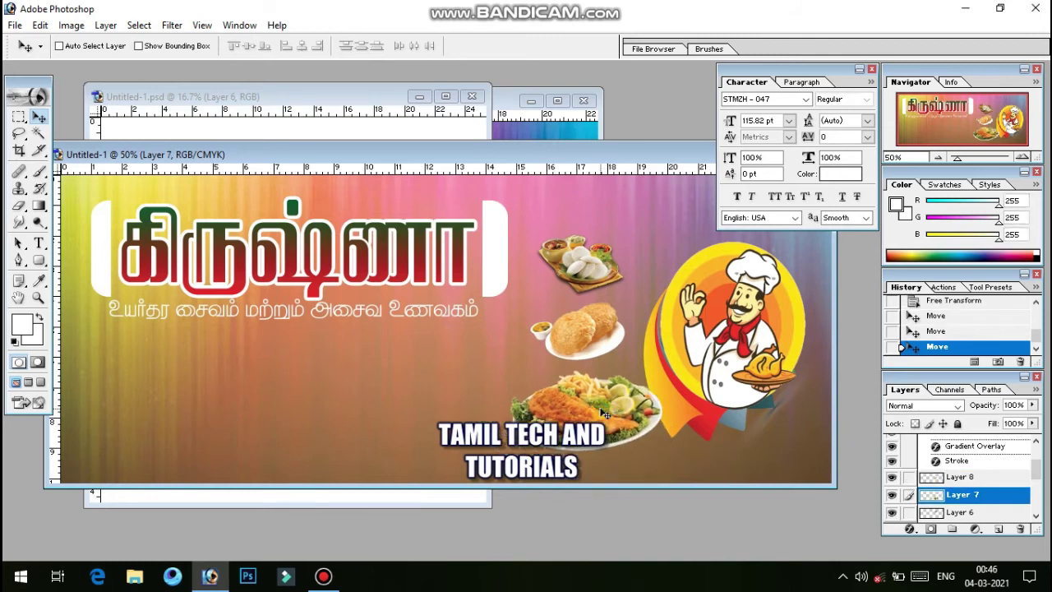
key(ctrl+t)
drag(666, 369, 647, 397)
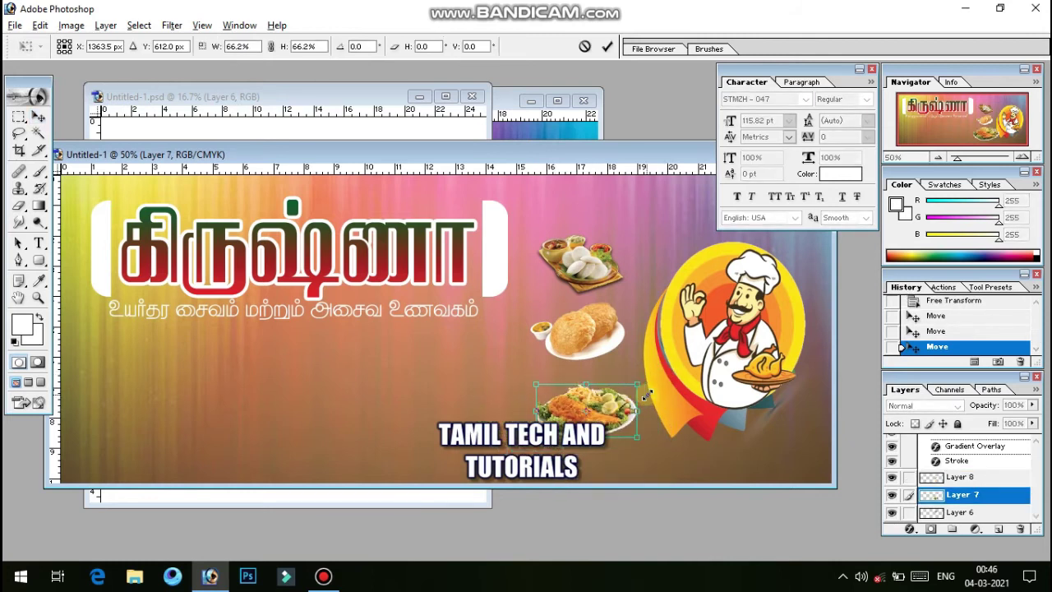
key(Return)
Nudge the idli, puri and fish plates up into a tidy vertical column
right_click(577, 261)
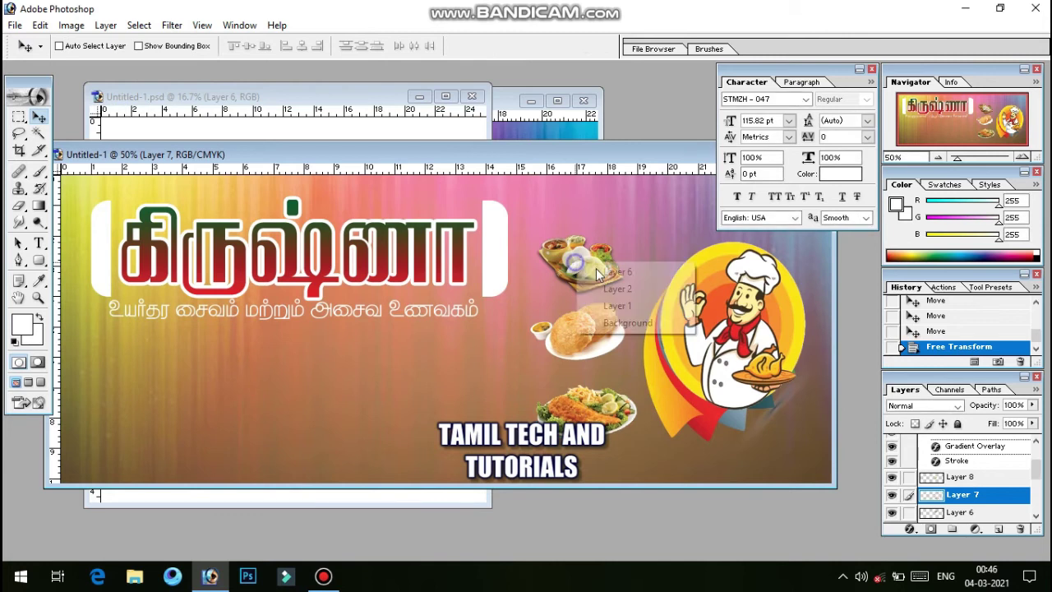
click(596, 268)
drag(596, 270, 596, 264)
right_click(598, 341)
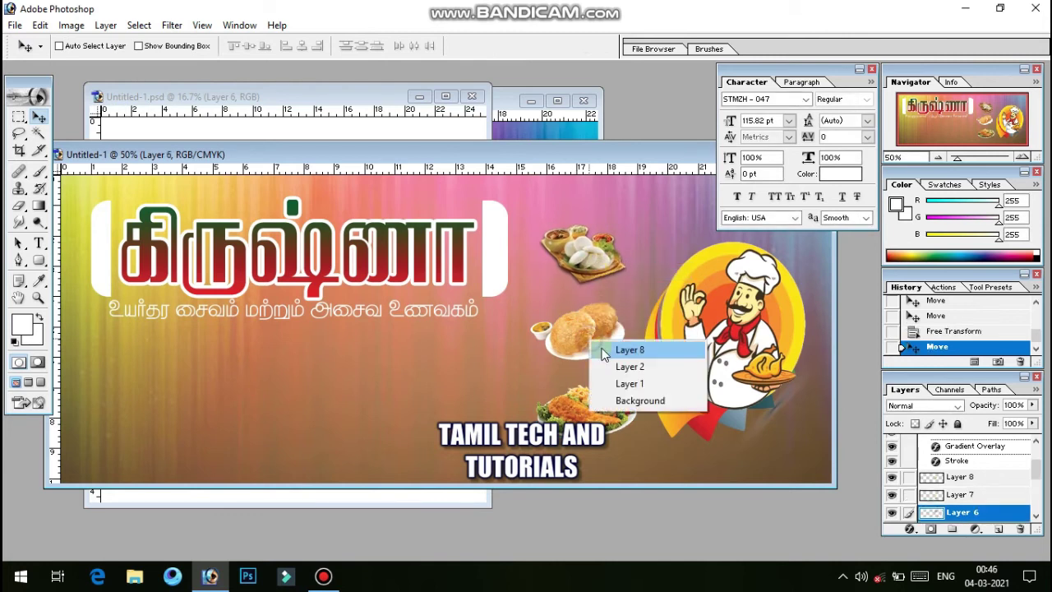
click(612, 350)
drag(594, 347, 593, 335)
right_click(575, 405)
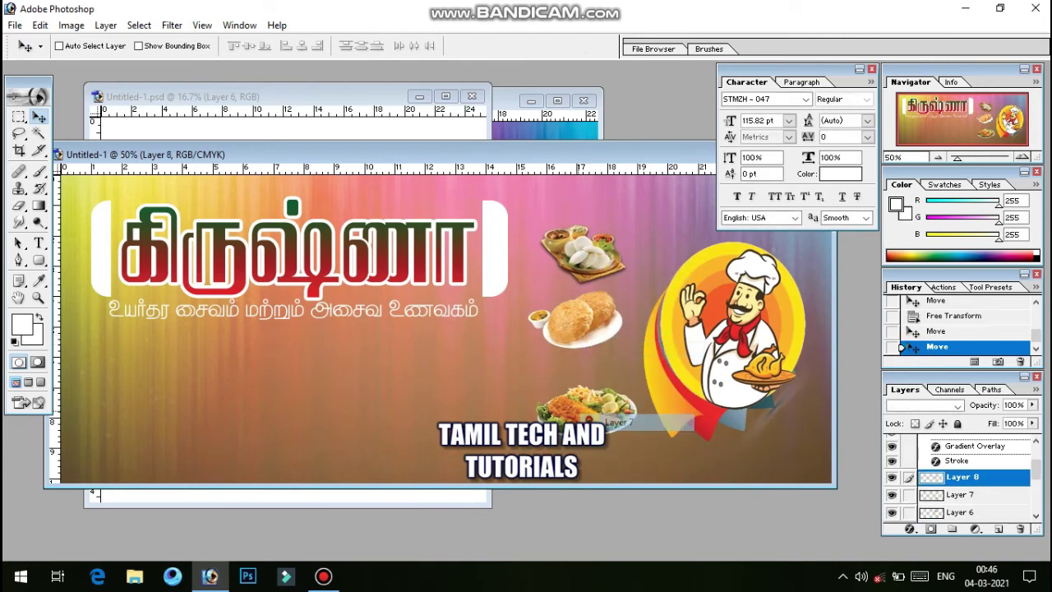
click(591, 414)
drag(589, 420, 584, 411)
key(ctrl+t)
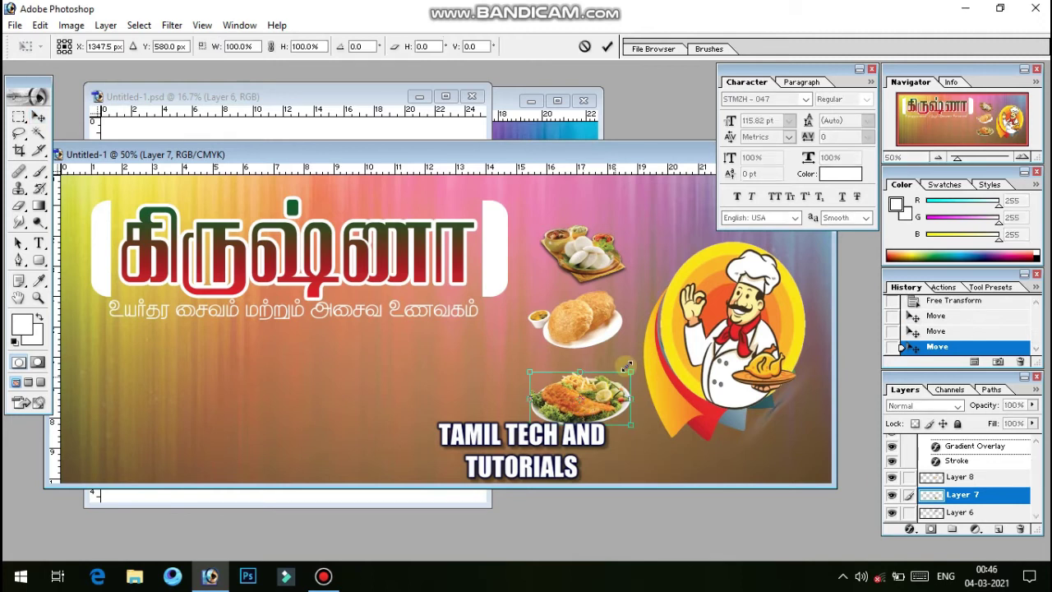
key(Return)
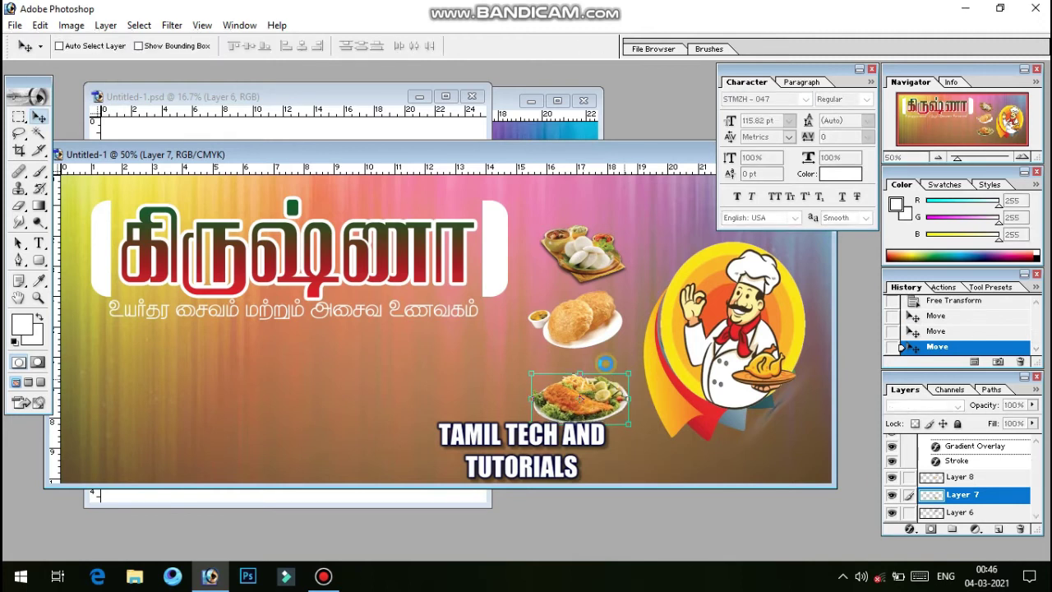
Copy the chicken dish photo from the food photo sheet into the banner
click(430, 131)
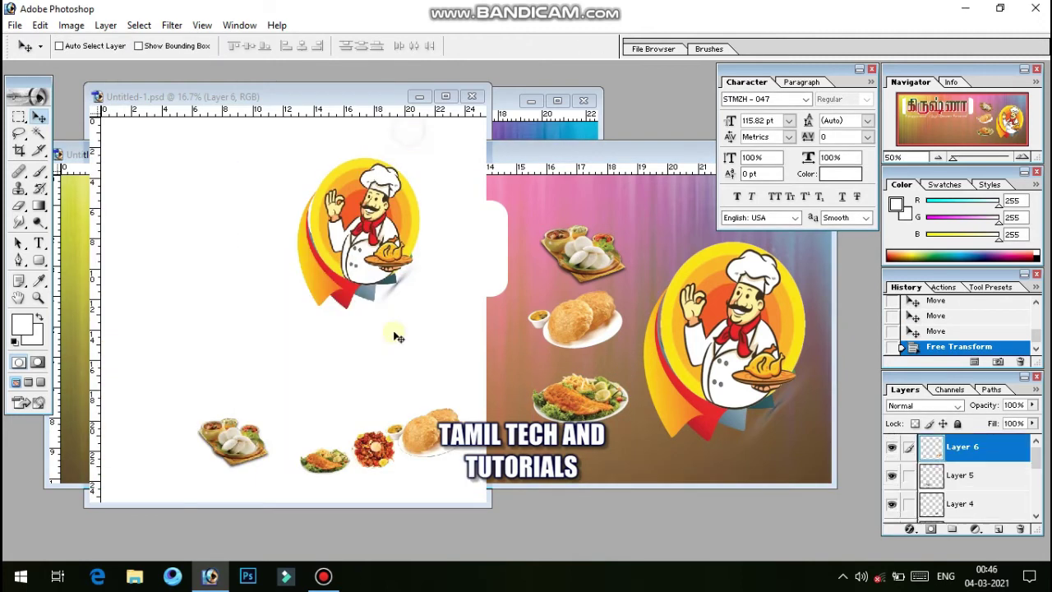
right_click(376, 449)
click(411, 454)
drag(375, 448, 555, 397)
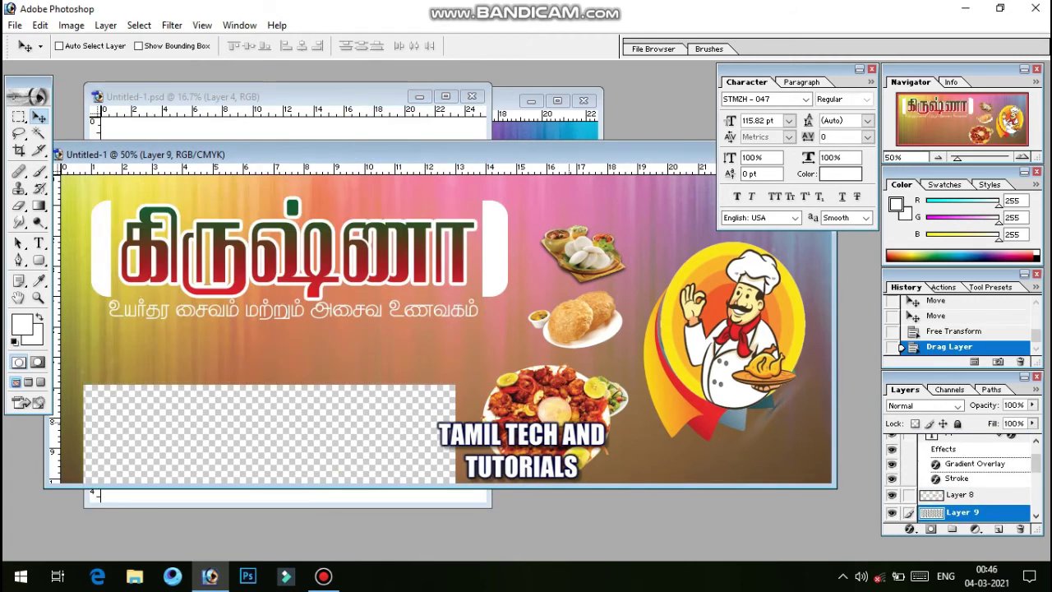
Raise the idli and puri plates, shift the chicken plate left, and move the fish plate under the puri
right_click(573, 280)
click(616, 272)
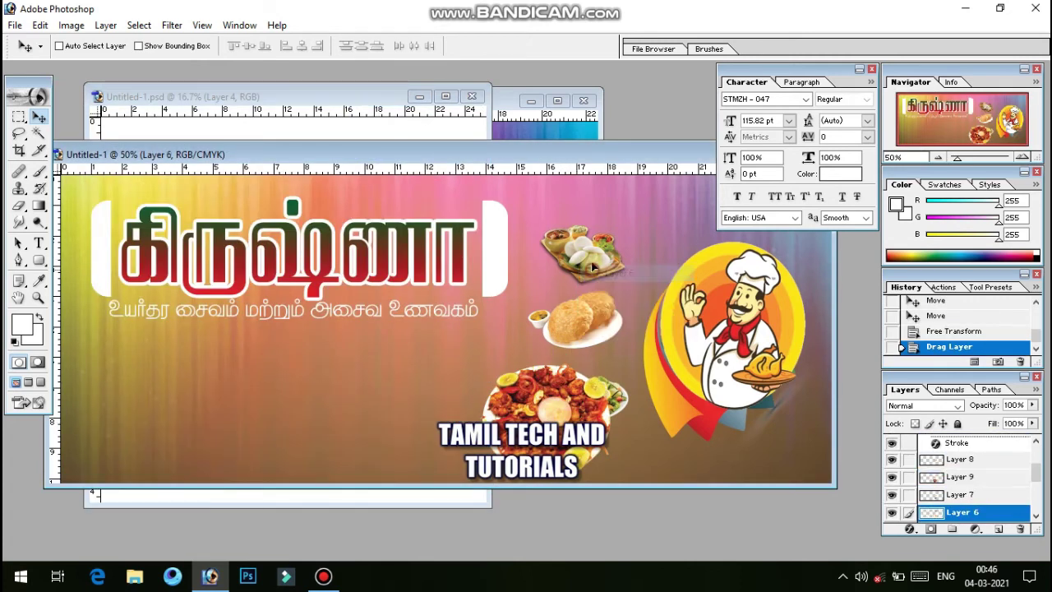
drag(612, 271, 610, 262)
right_click(588, 321)
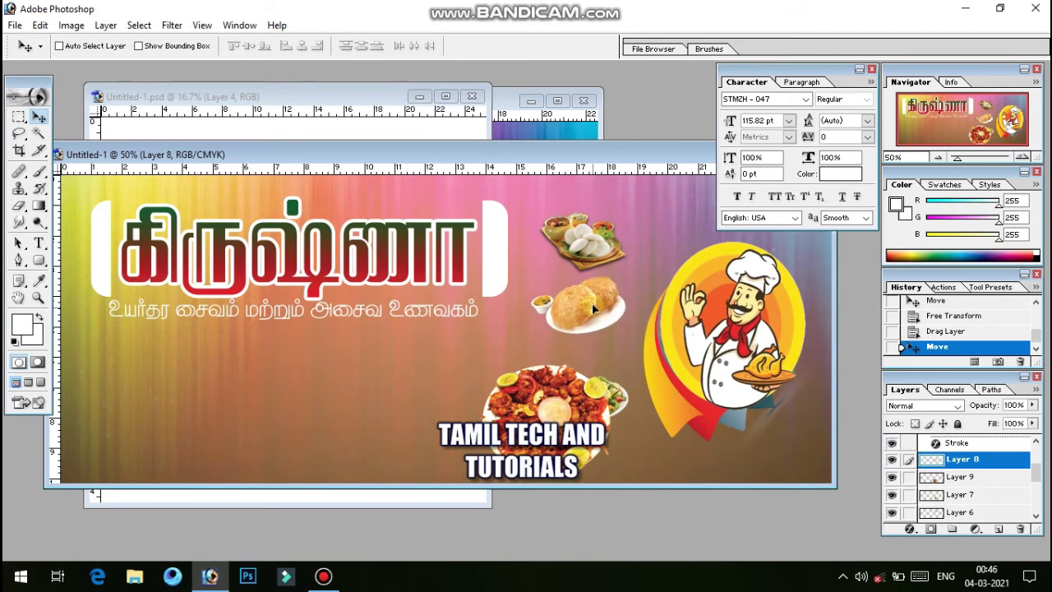
drag(594, 328, 596, 311)
right_click(527, 396)
click(538, 408)
drag(505, 420, 459, 419)
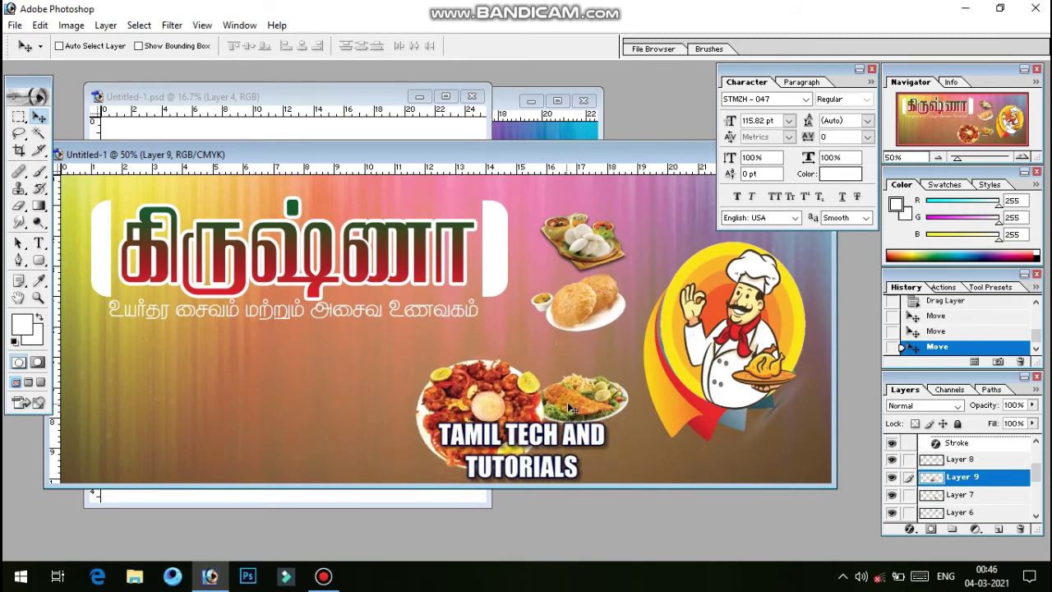
right_click(576, 402)
click(605, 412)
drag(593, 408, 582, 380)
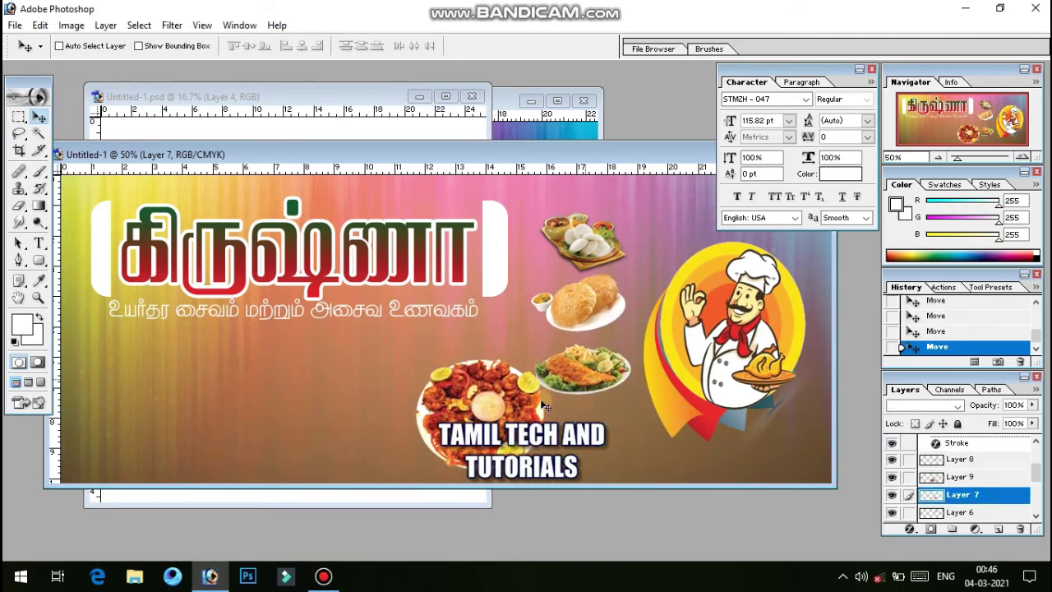
Shrink the chicken plate to about 69%, then smaller, and align it below the fish plate
right_click(527, 403)
click(536, 415)
key(ctrl+t)
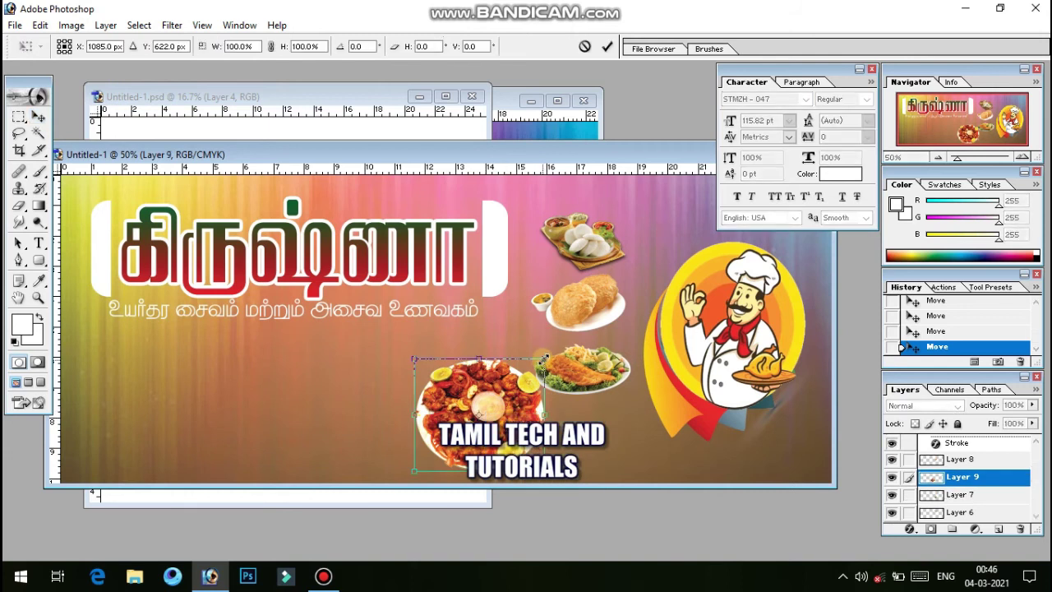
drag(543, 359, 530, 380)
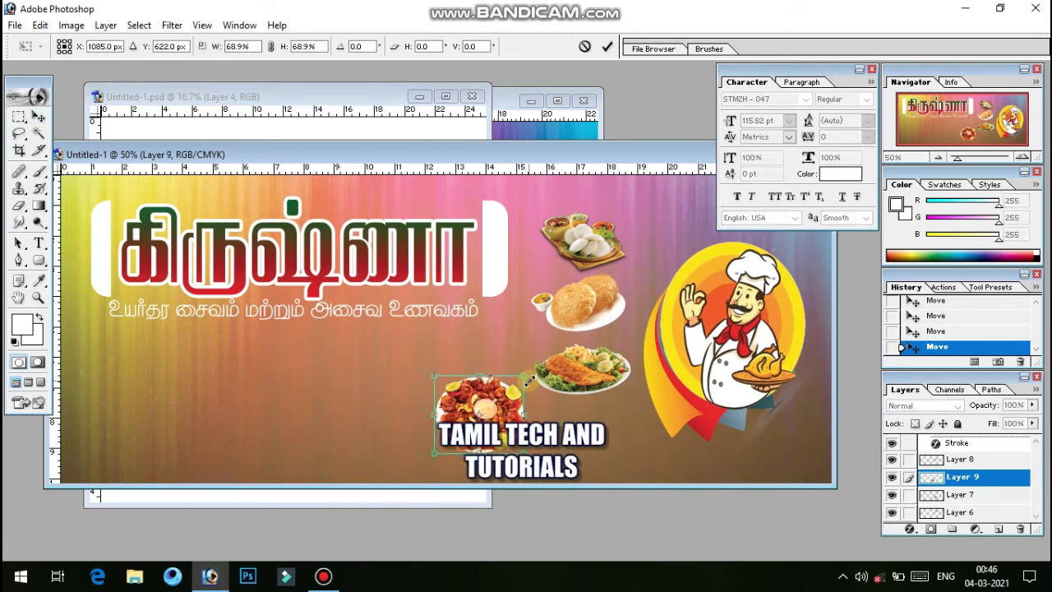
key(Return)
drag(473, 397, 586, 418)
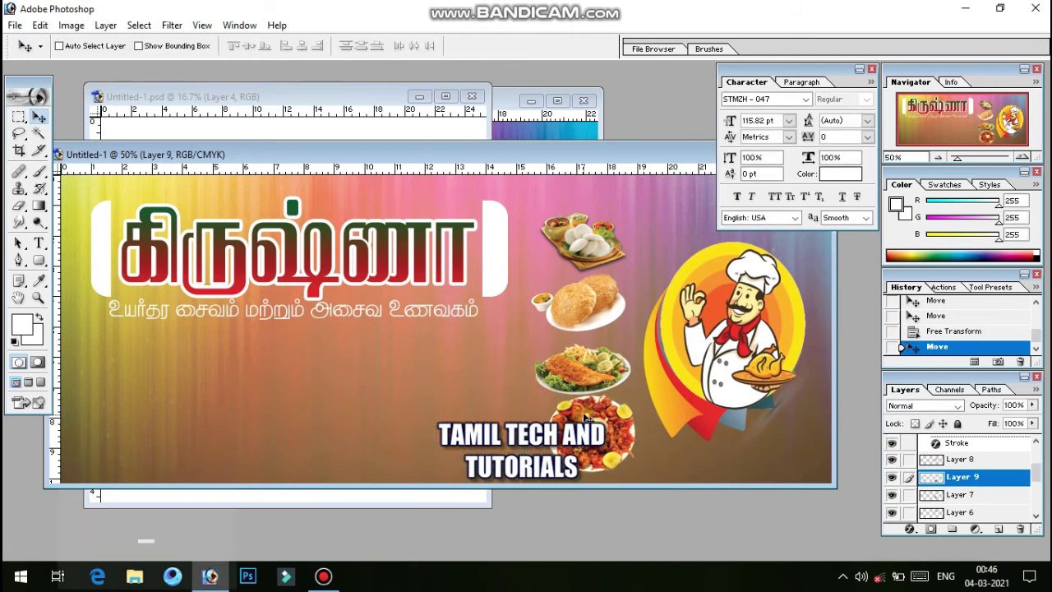
key(ctrl+t)
drag(634, 393, 624, 405)
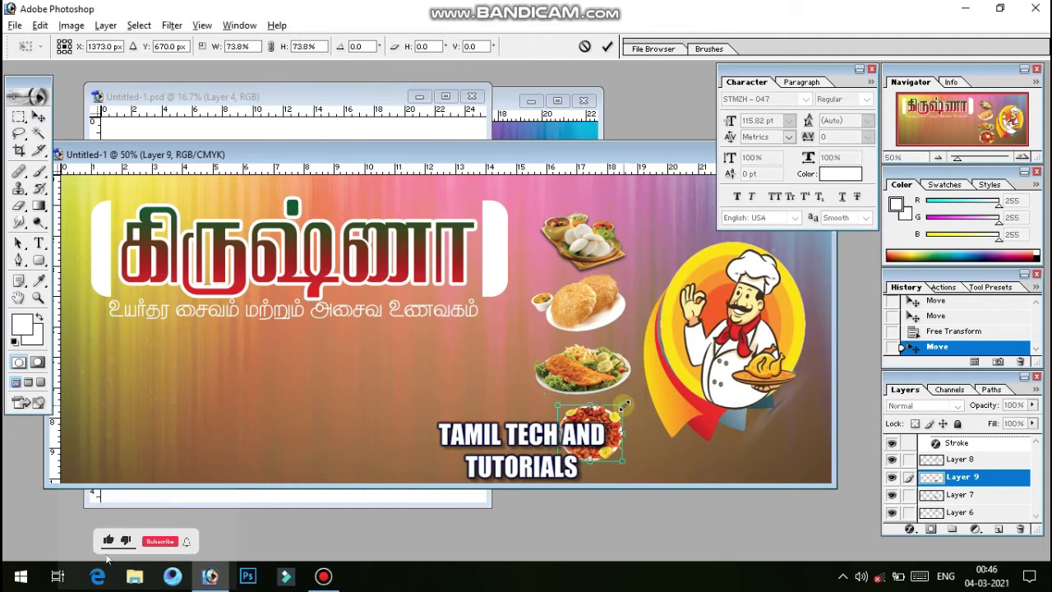
key(Return)
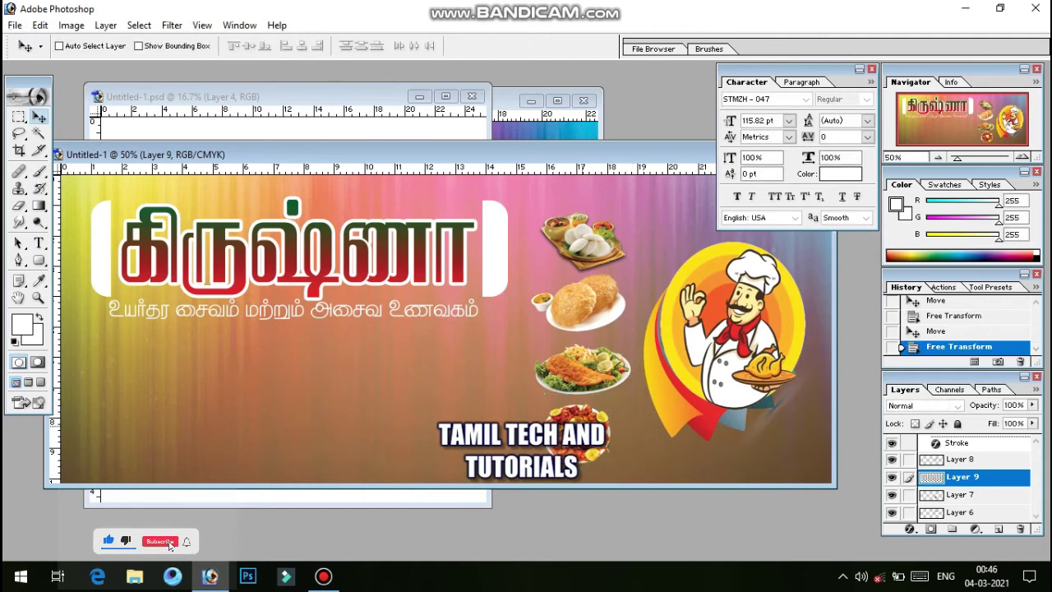
drag(576, 435, 586, 440)
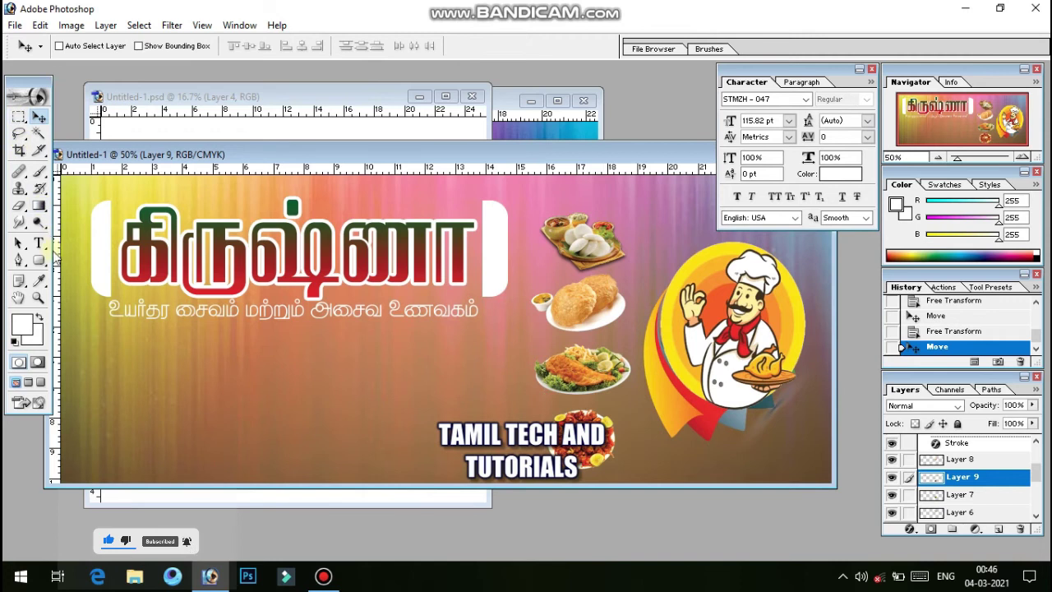
Draw a rounded rectangle around the food column and turn it into a selection on a new layer
click(38, 260)
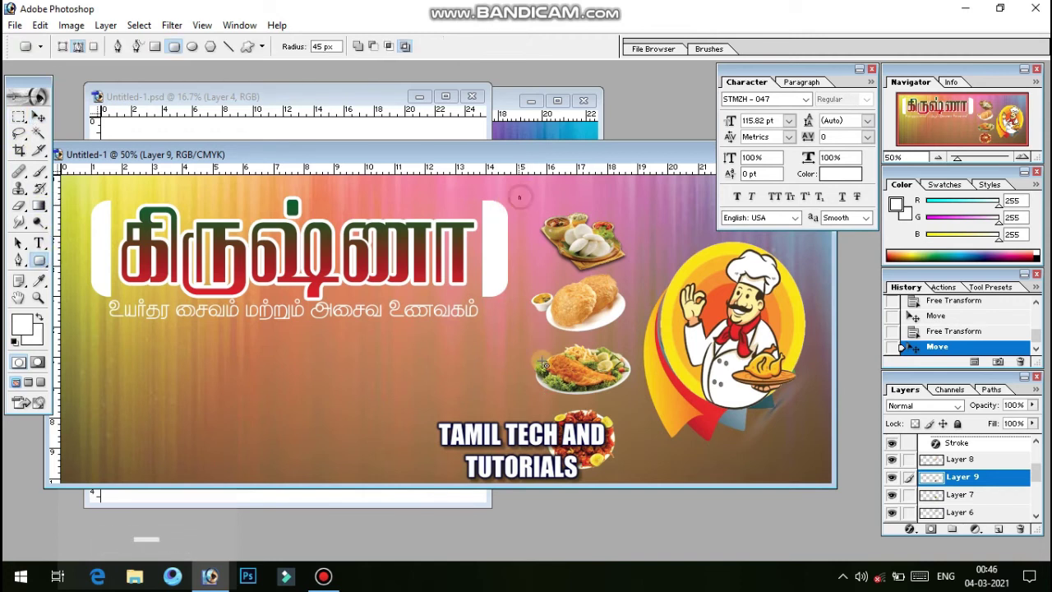
drag(520, 197, 633, 472)
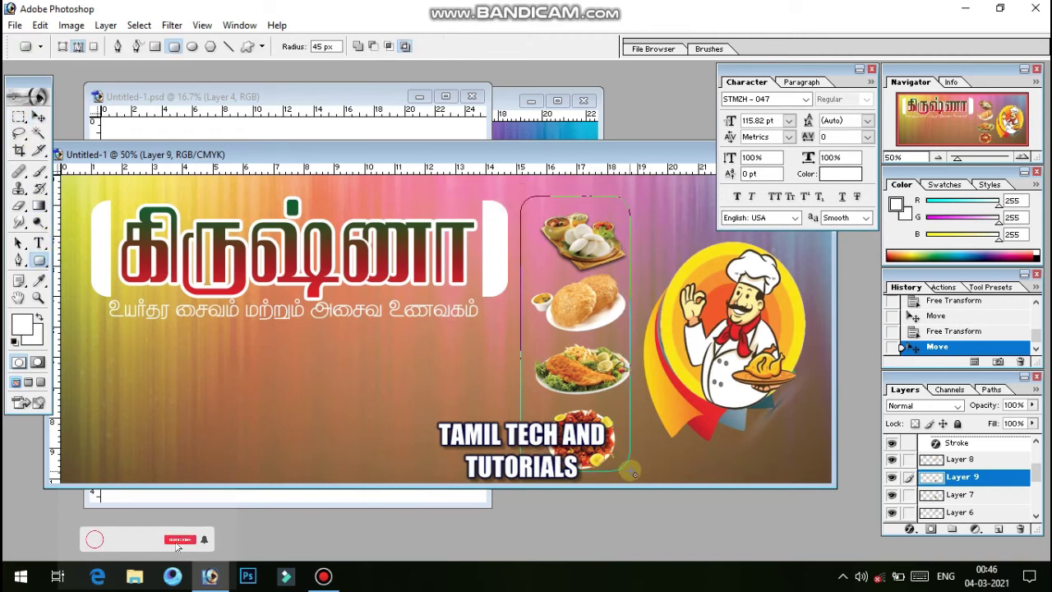
drag(631, 473, 633, 475)
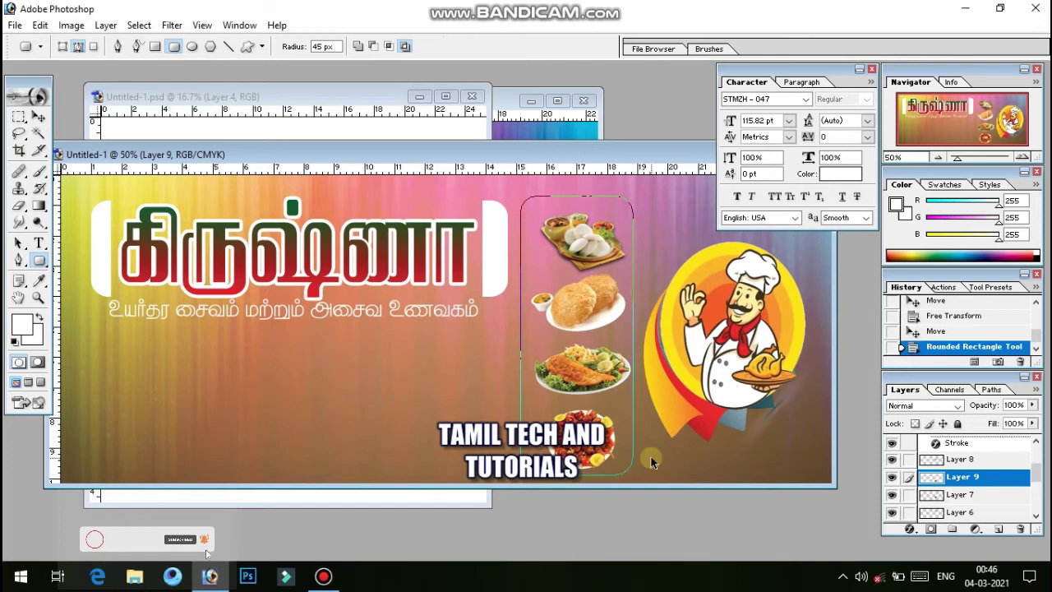
key(ctrl+Return)
key(ctrl+shift+n)
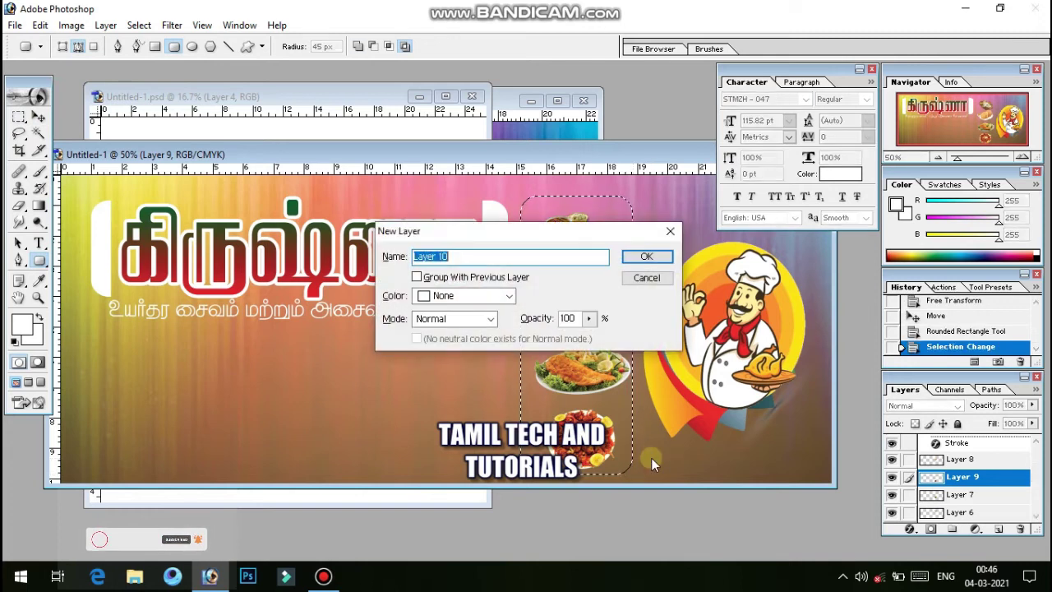
key(Return)
Stroke the rounded selection in white, then deselect
key(alt+e)
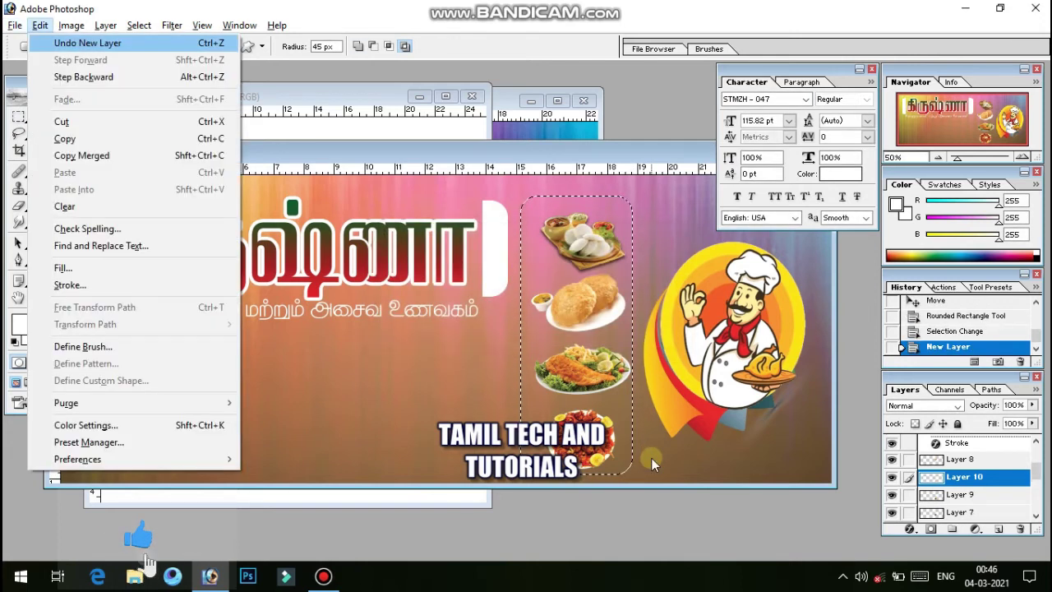
key(k)
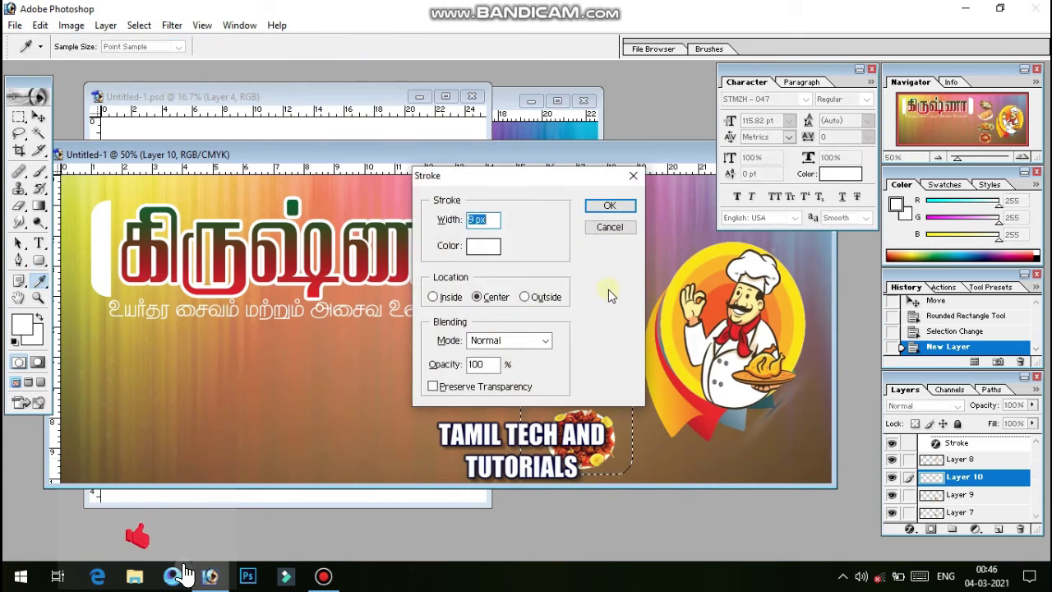
click(609, 206)
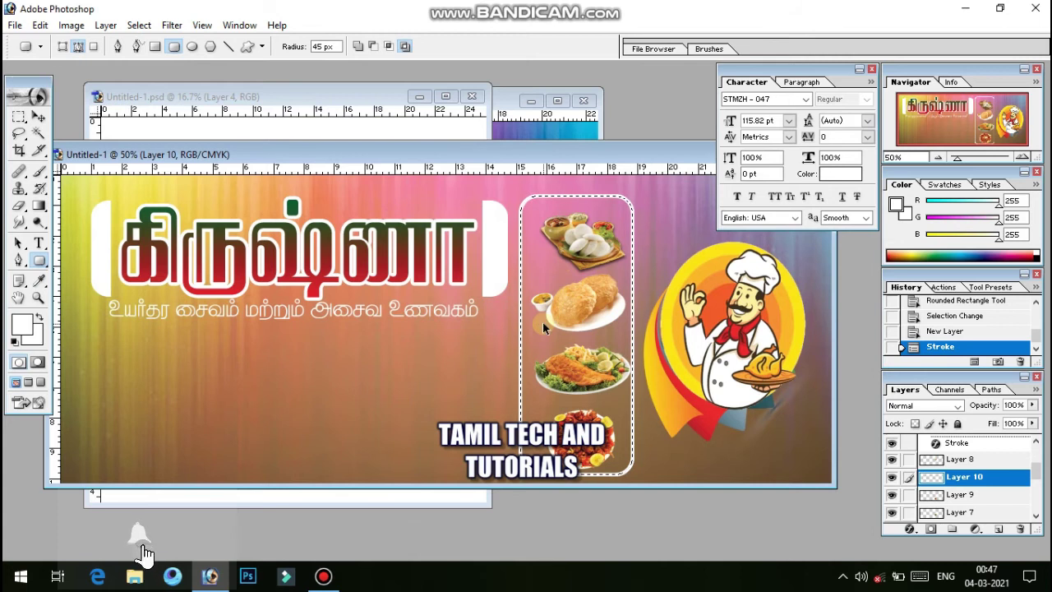
key(ctrl+d)
click(39, 25)
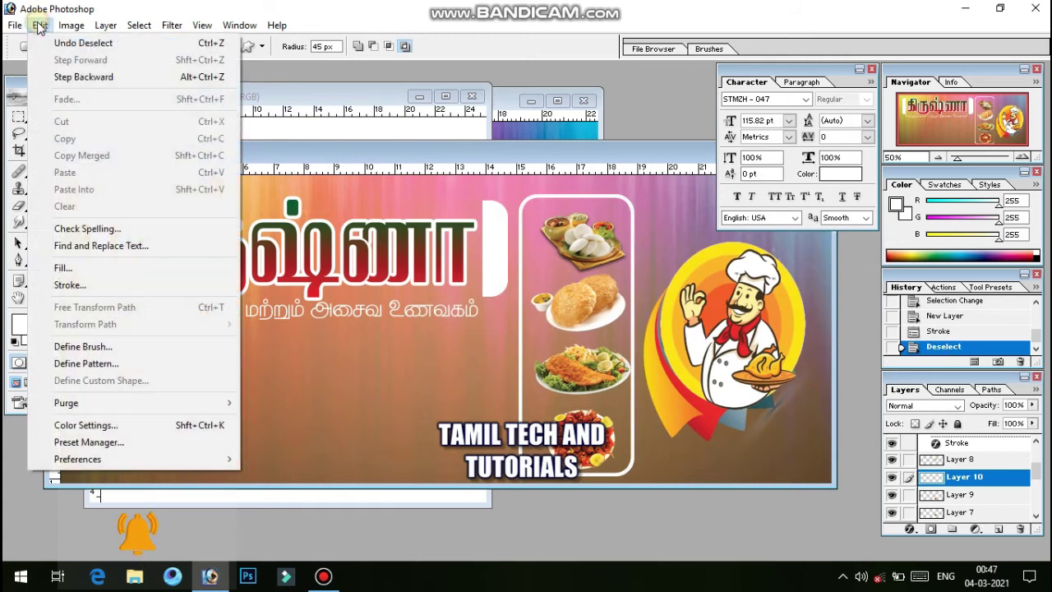
click(264, 318)
Nudge the chicken plate photo up inside the new frame
click(36, 116)
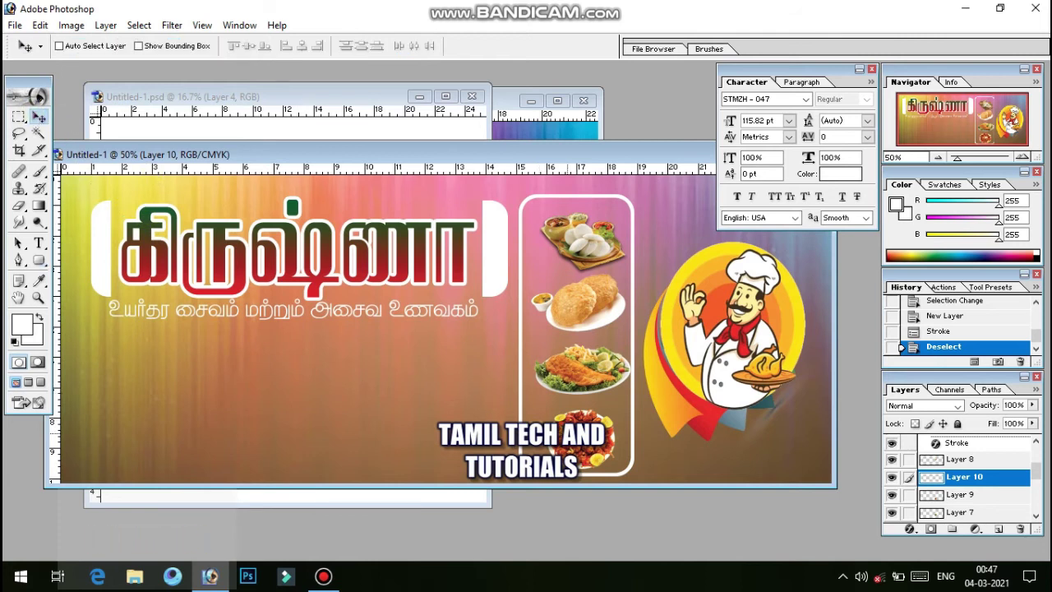
right_click(585, 436)
click(615, 460)
key(ctrl+t)
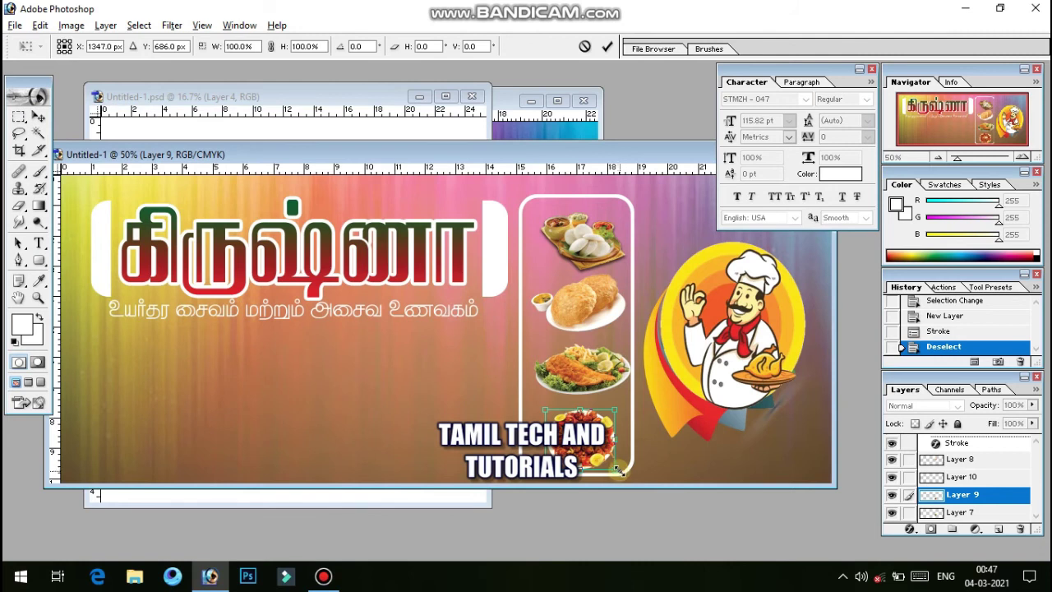
key(Return)
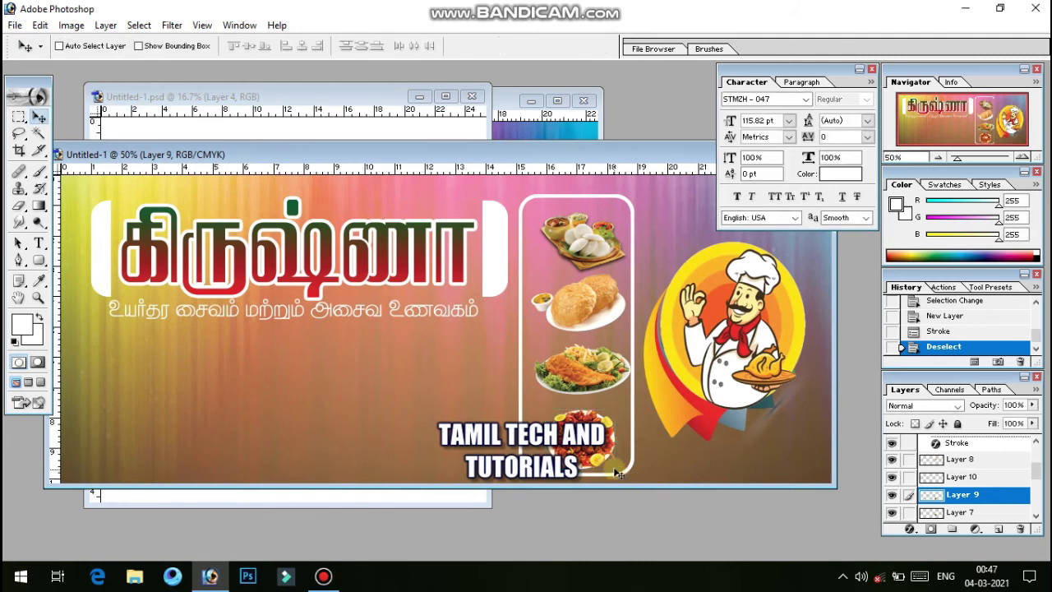
drag(597, 451, 593, 446)
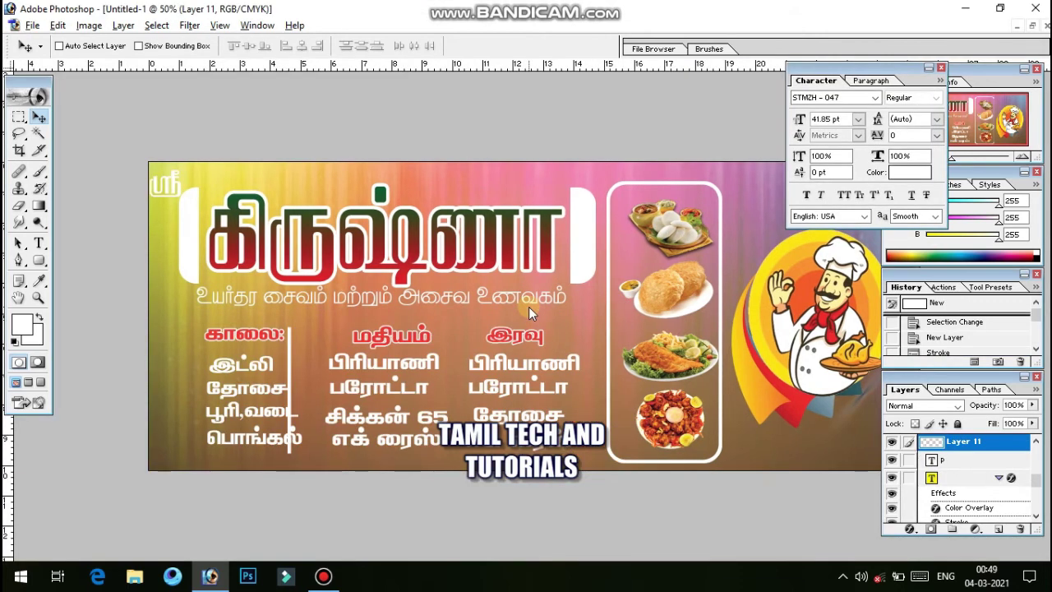
Shrink the small Tamil text layer p and place it above the restaurant name
right_click(167, 185)
click(189, 205)
drag(172, 186, 221, 179)
key(ctrl+t)
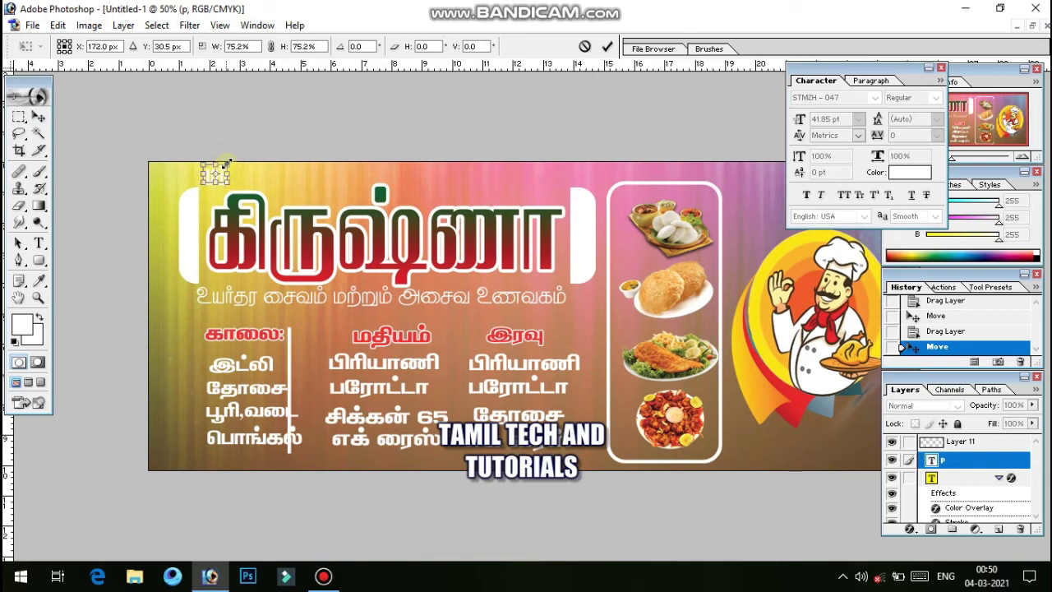
key(Return)
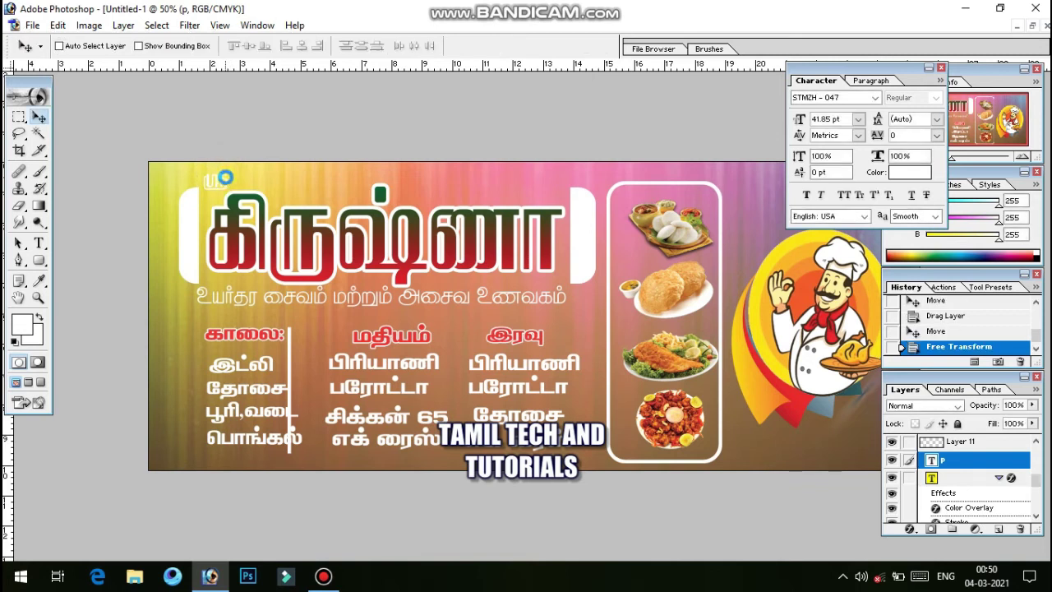
click(326, 399)
Move the Layer 11 divider right, between the first two menu columns
right_click(290, 362)
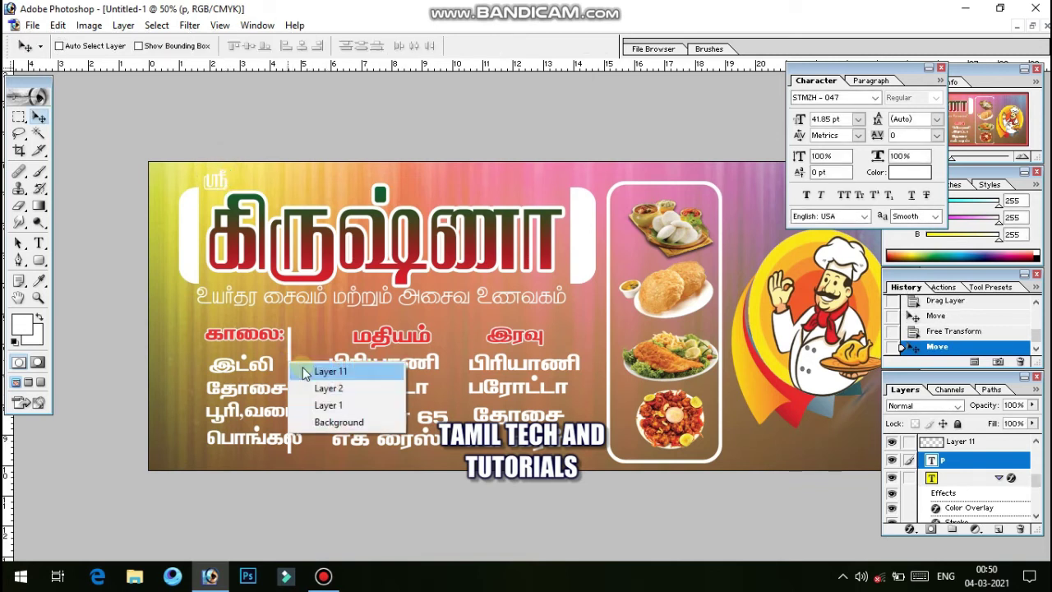
click(332, 369)
drag(289, 371, 314, 371)
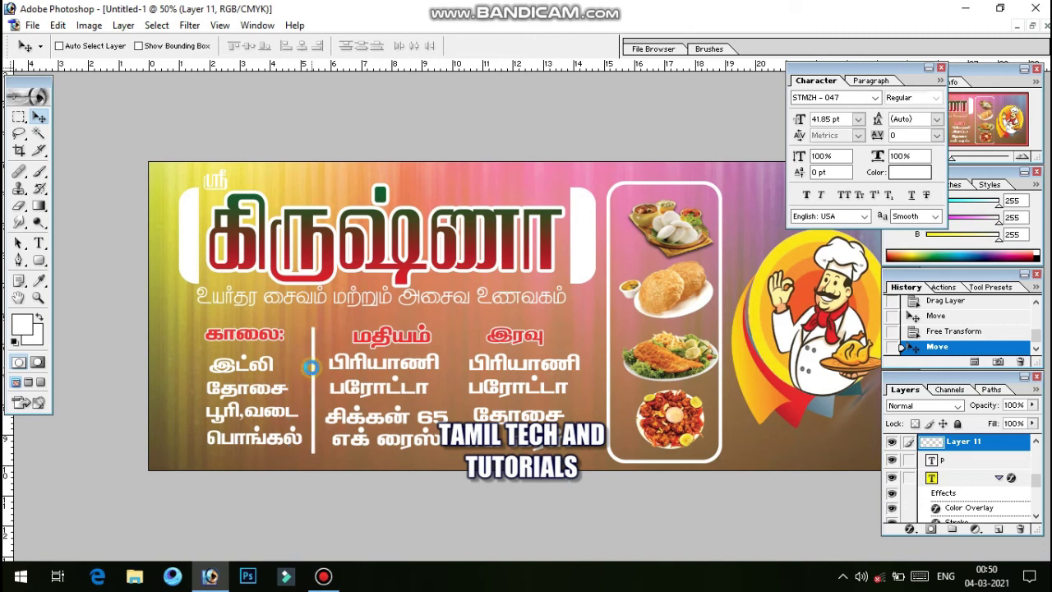
click(19, 118)
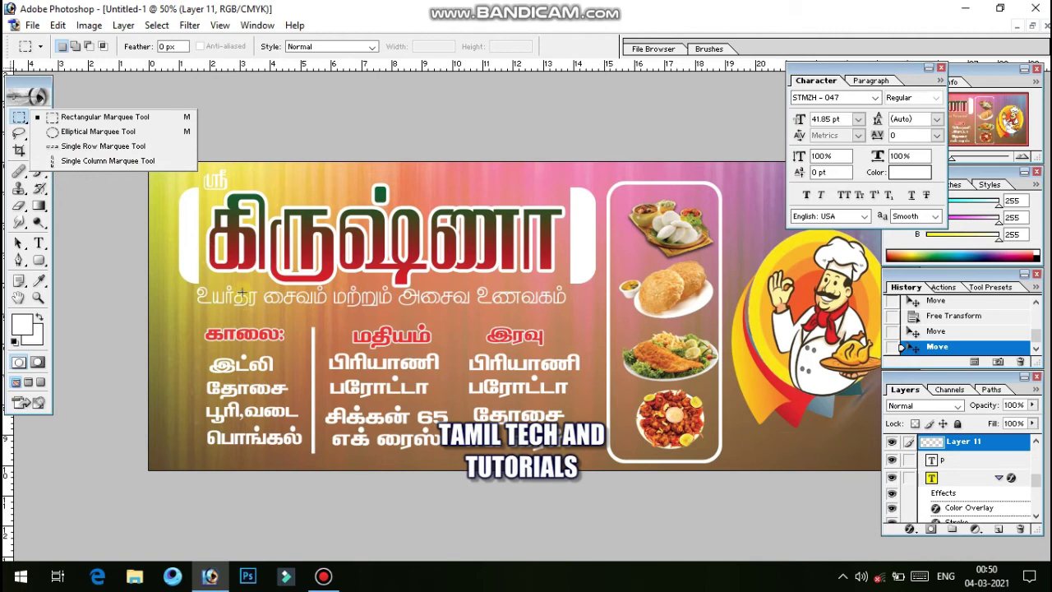
Copy the divider line between the second and third menu columns
click(157, 247)
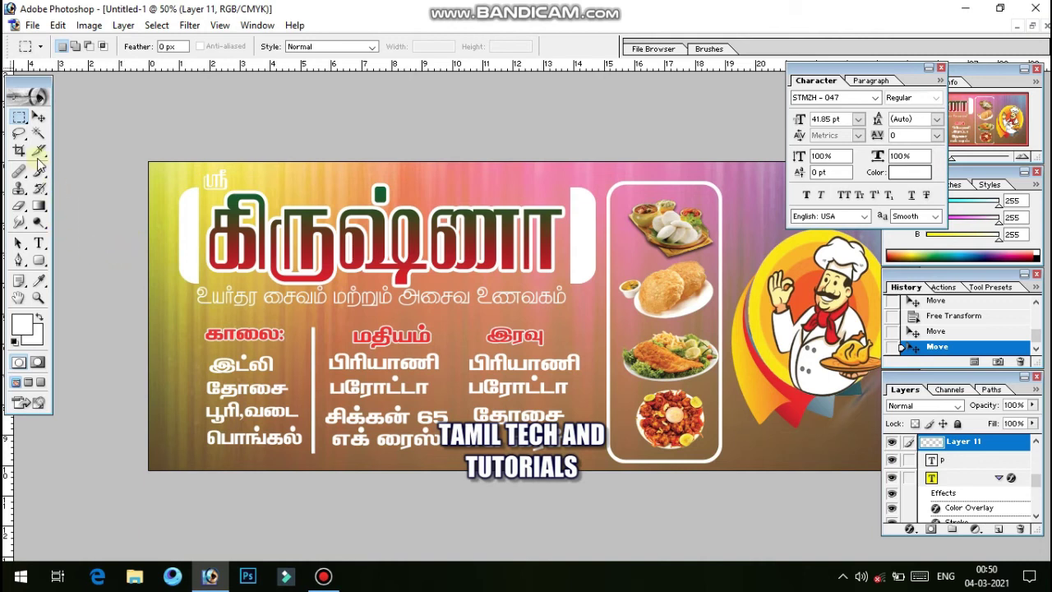
click(38, 118)
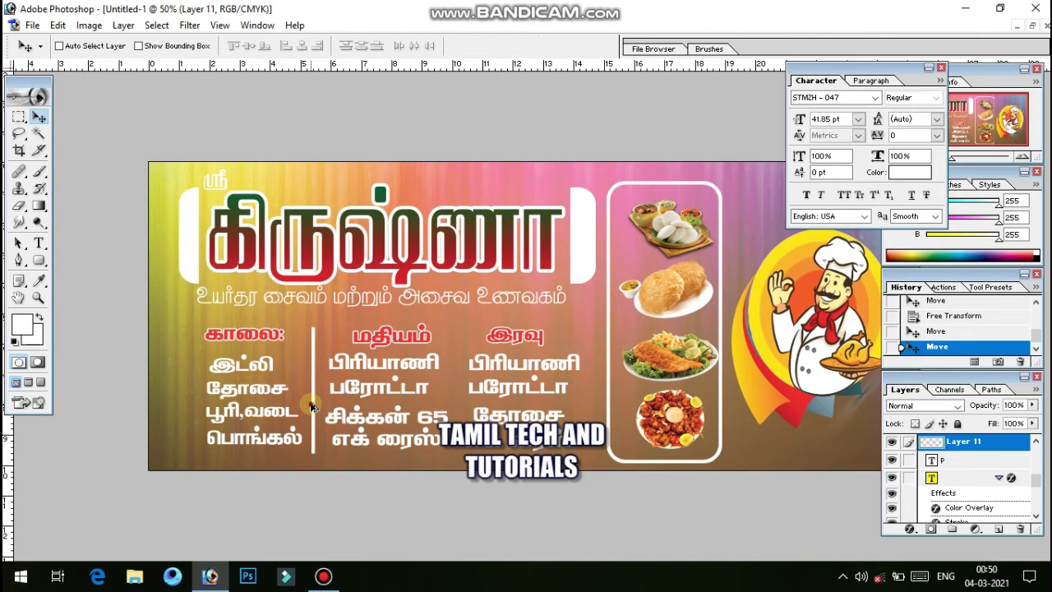
drag(311, 407, 456, 403)
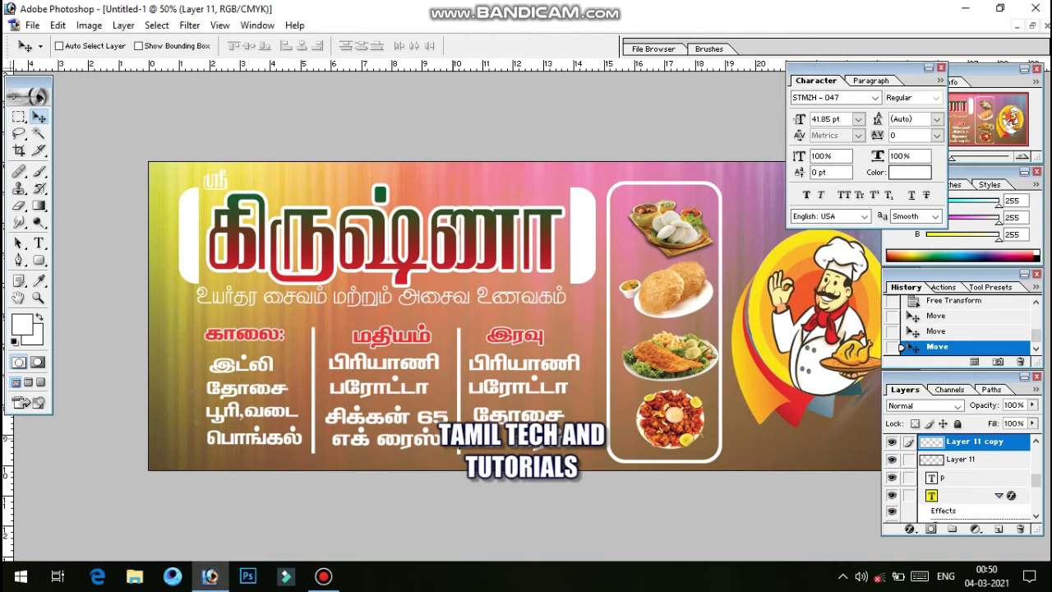
Scale the tagline to about 90.8% and nudge the restaurant name slightly right
click(47, 116)
right_click(288, 299)
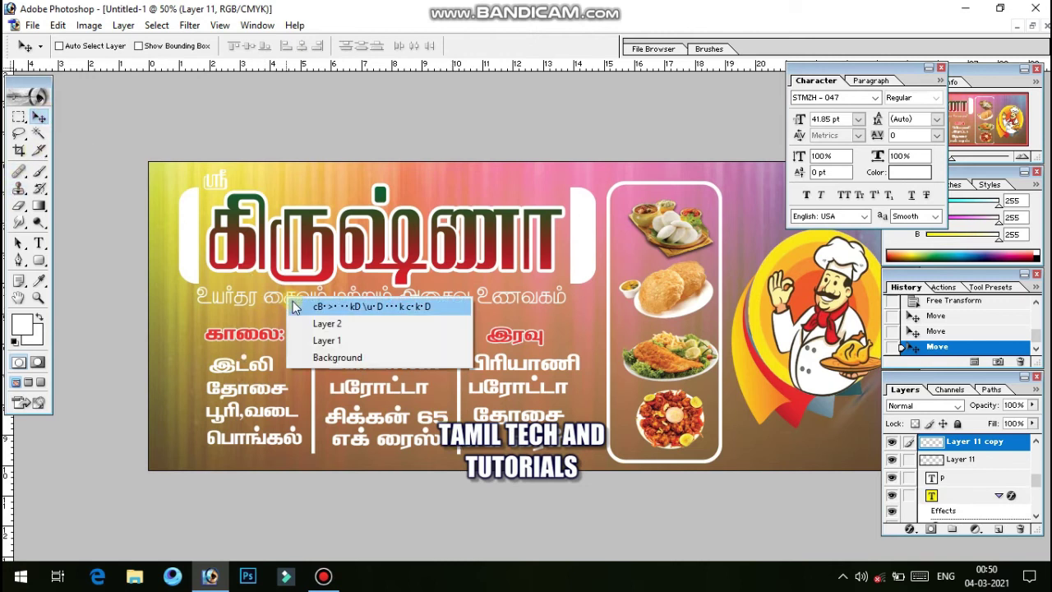
click(296, 304)
key(ctrl+t)
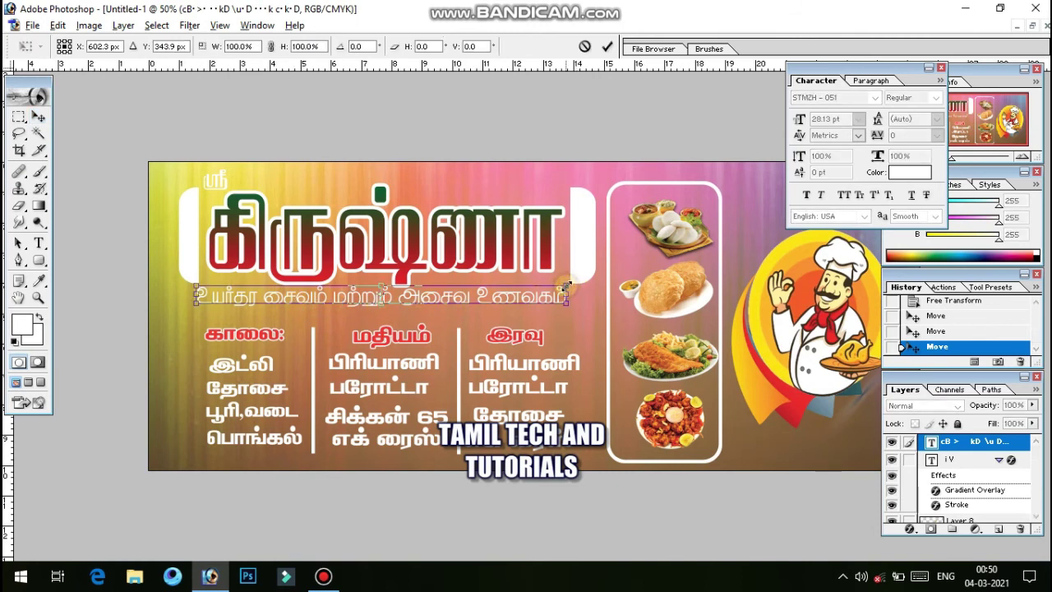
drag(565, 285, 549, 303)
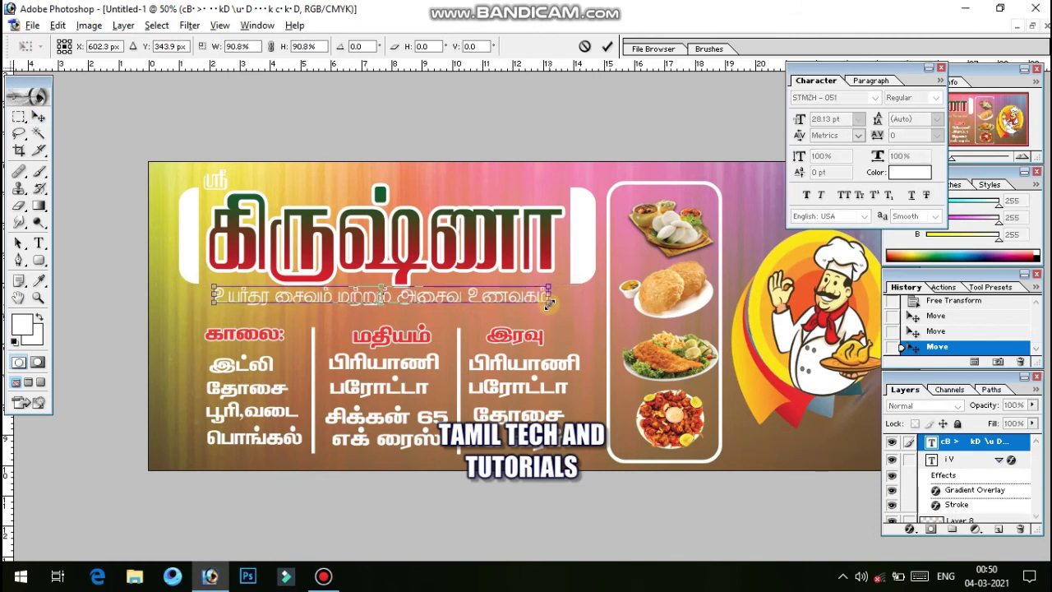
key(Return)
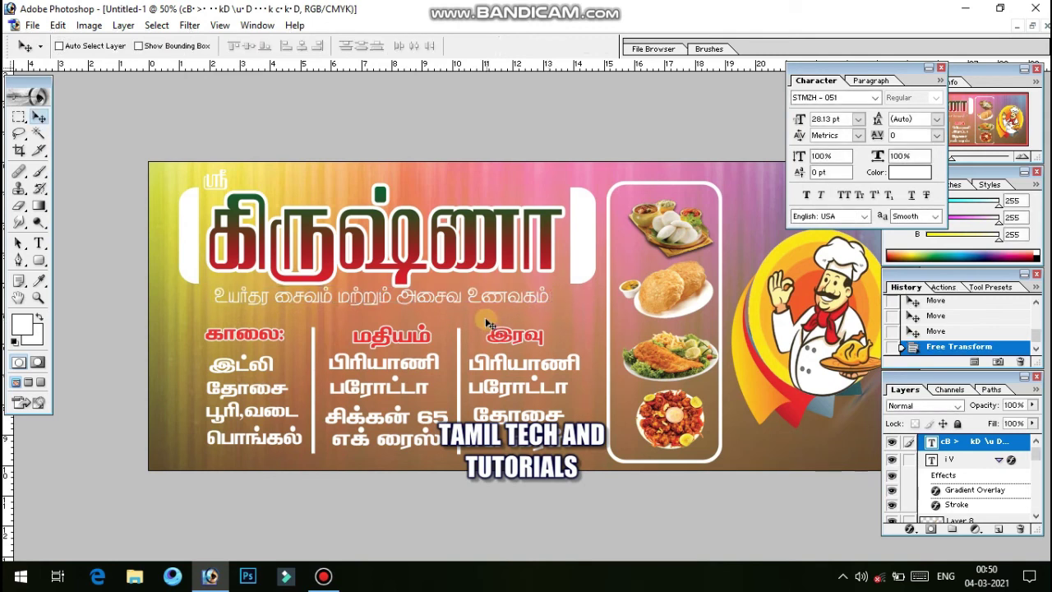
ctrl+click(436, 260)
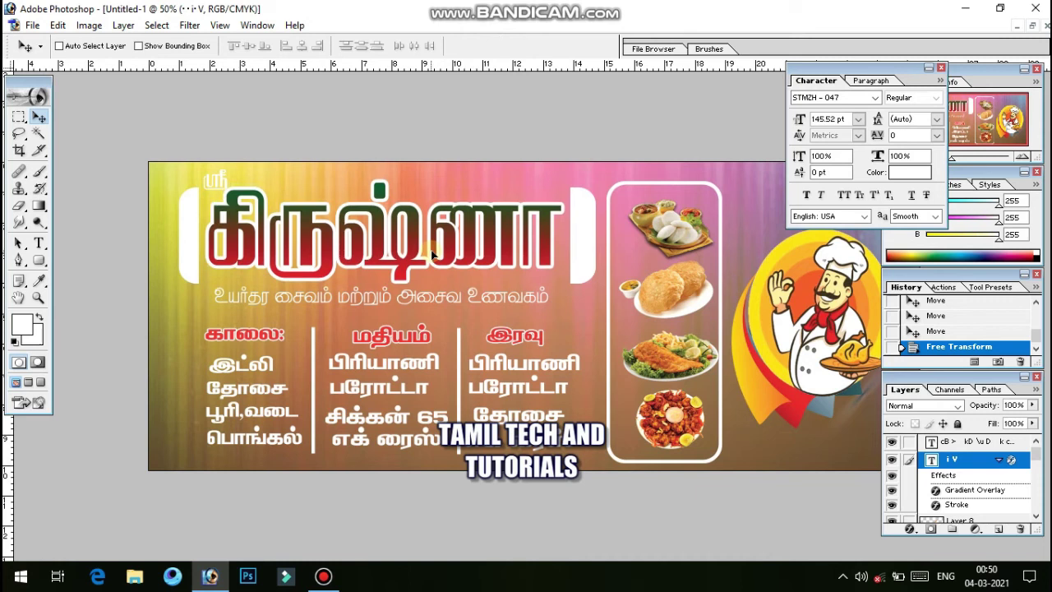
drag(433, 254, 434, 255)
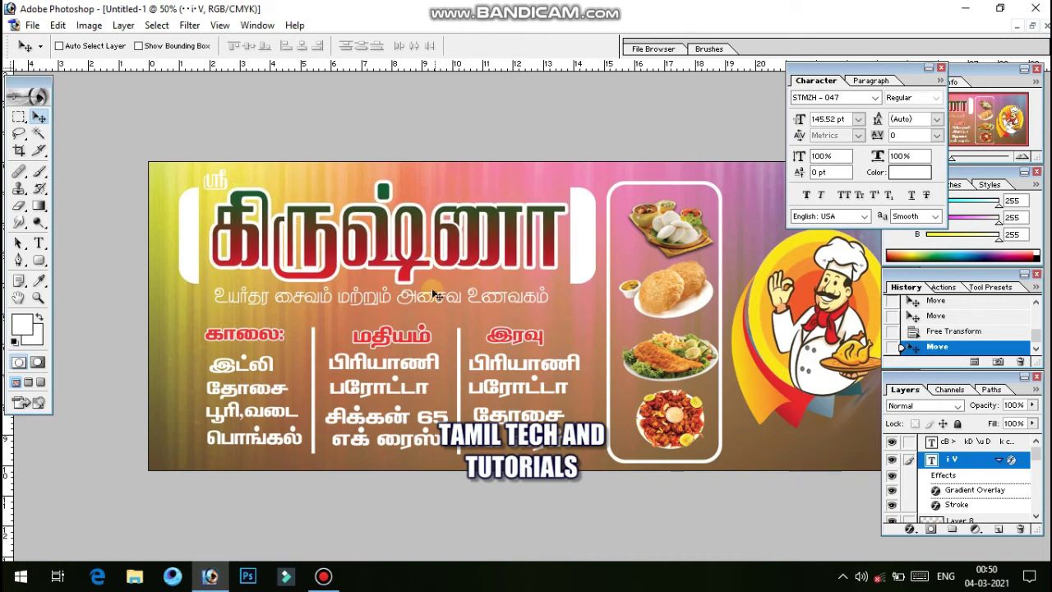
Shift the chicken plate photo (Layer 9) slightly left
right_click(643, 422)
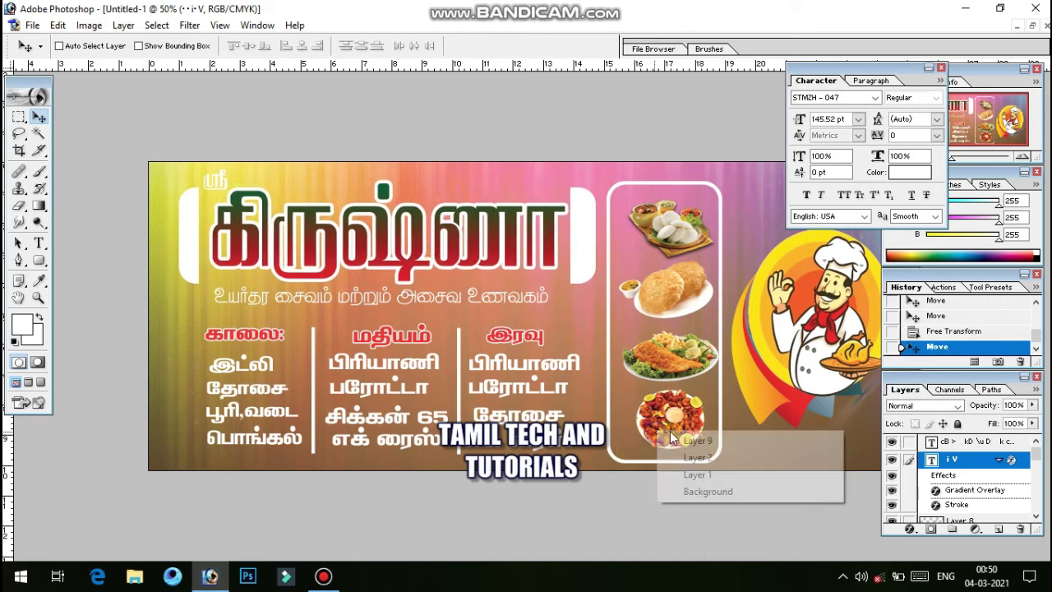
click(672, 430)
drag(671, 433, 640, 429)
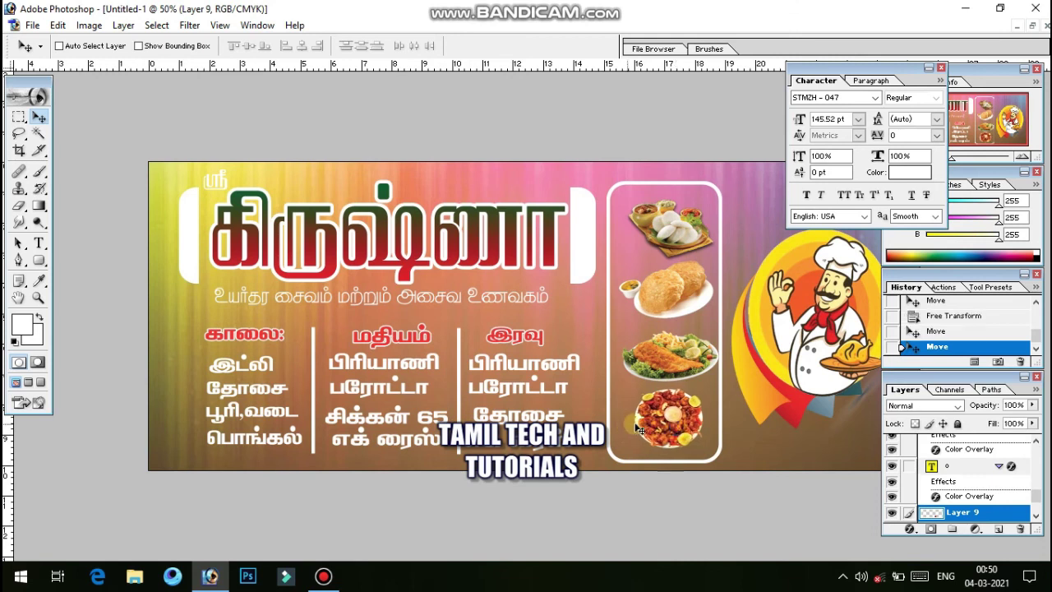
Enlarge the chef logo on Layer 5 and shift it slightly right
right_click(819, 296)
click(905, 308)
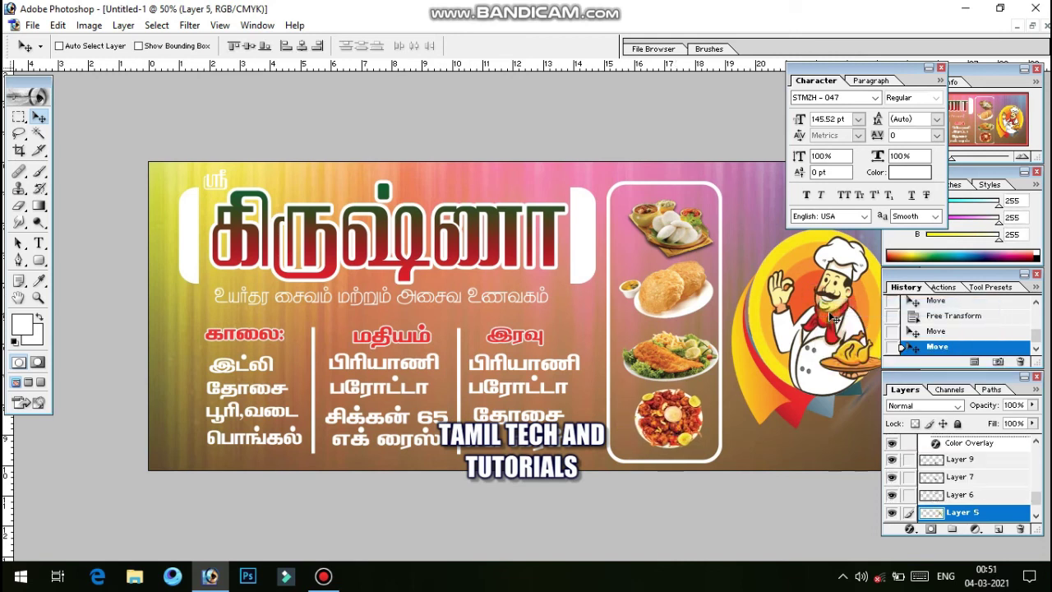
key(ctrl+t)
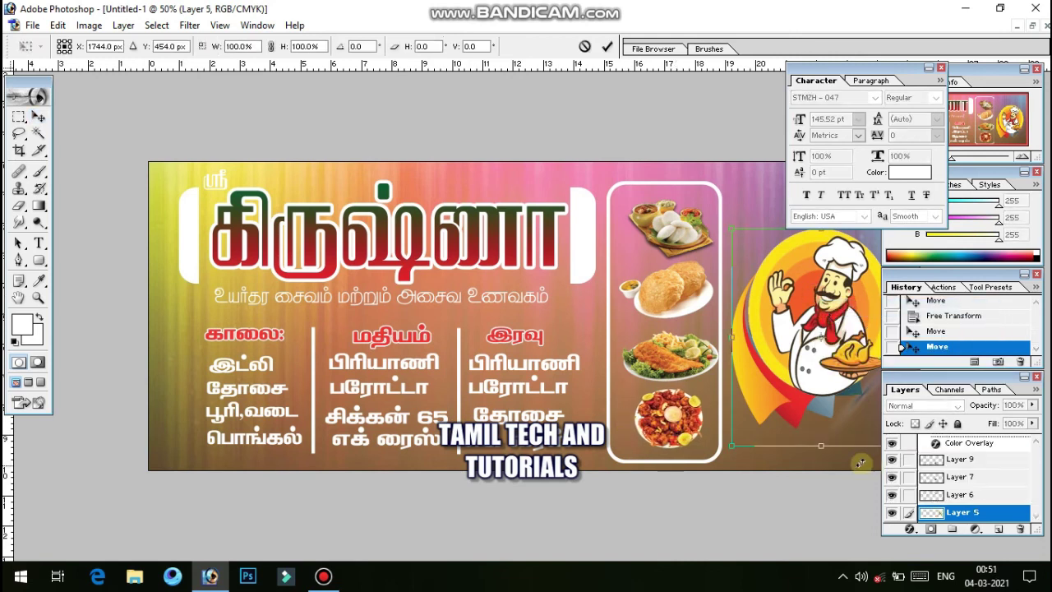
key(Escape)
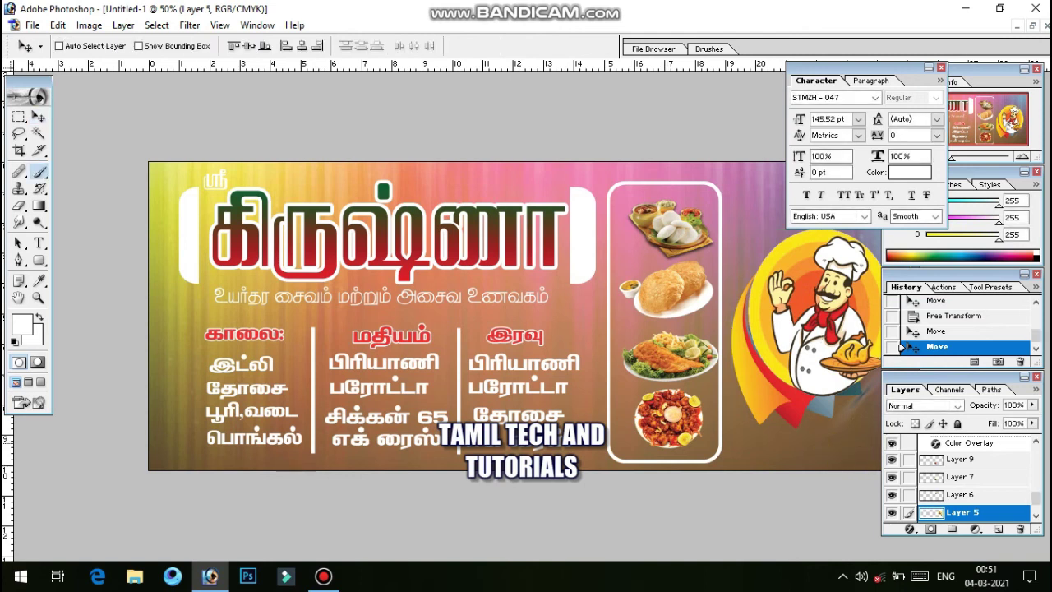
key(b)
key(Tab)
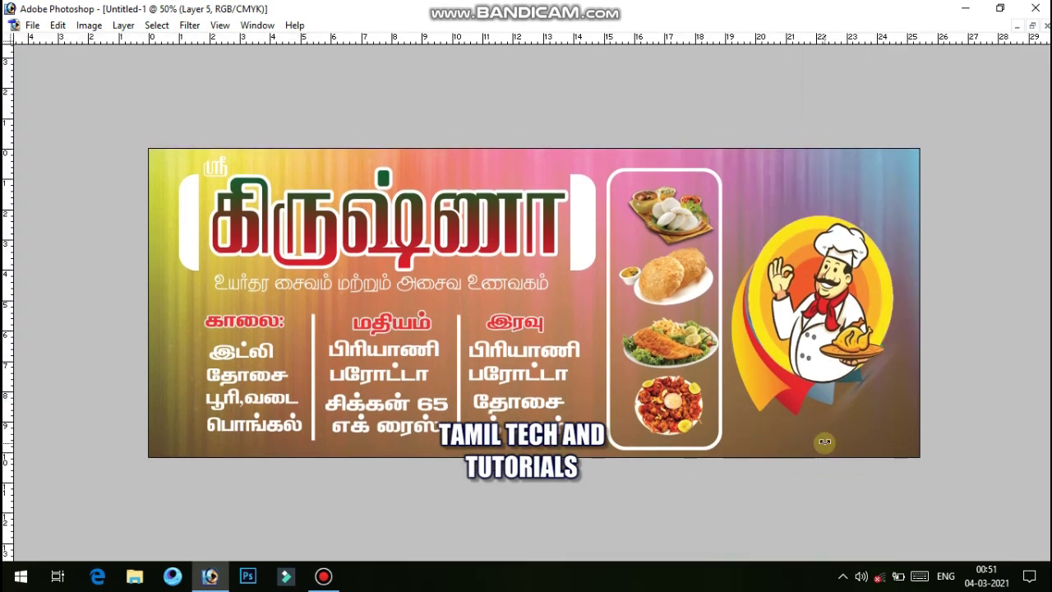
key(ctrl+t)
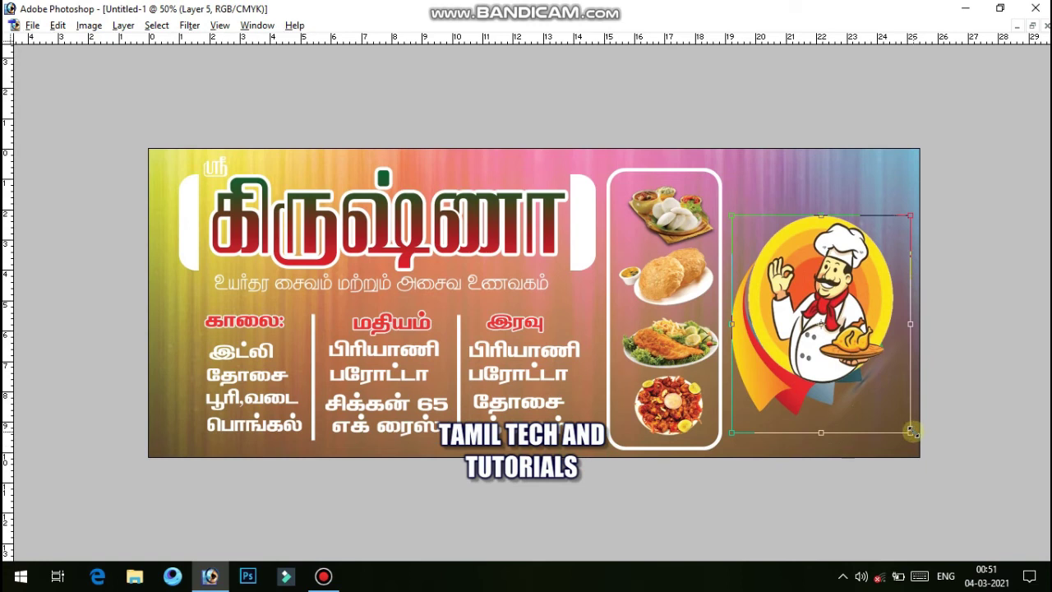
drag(913, 431, 944, 453)
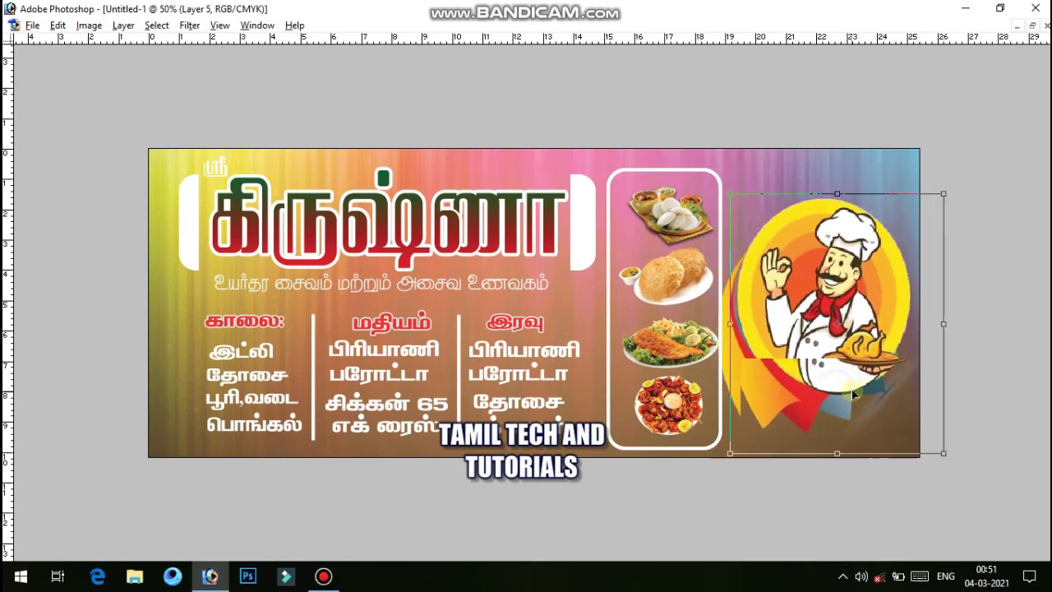
drag(852, 396, 857, 394)
key(Return)
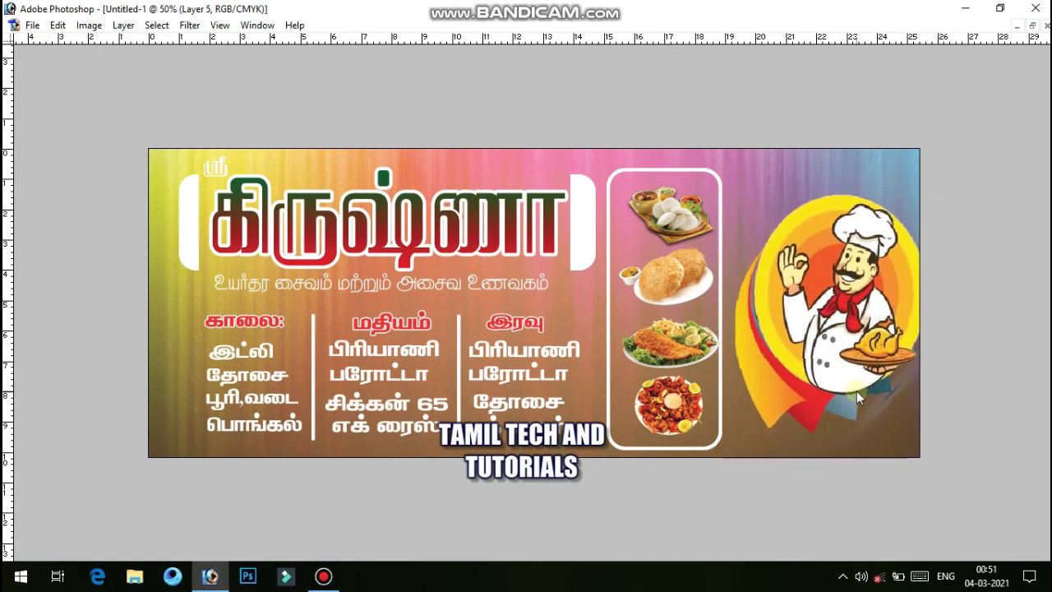
key(Tab)
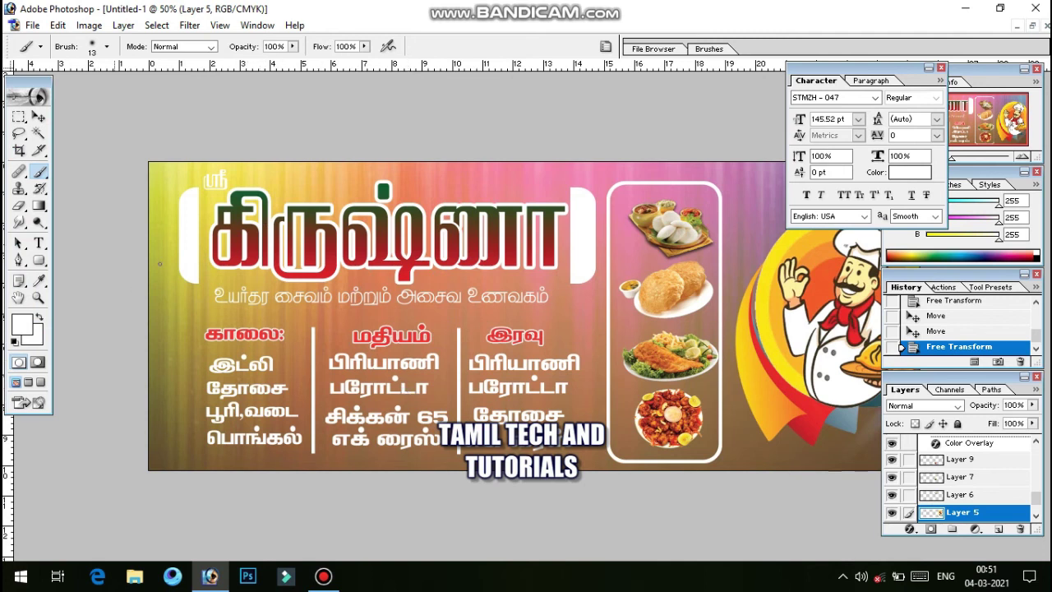
Duplicate the vertical divider line and rotate the copy 90° to horizontal
click(39, 117)
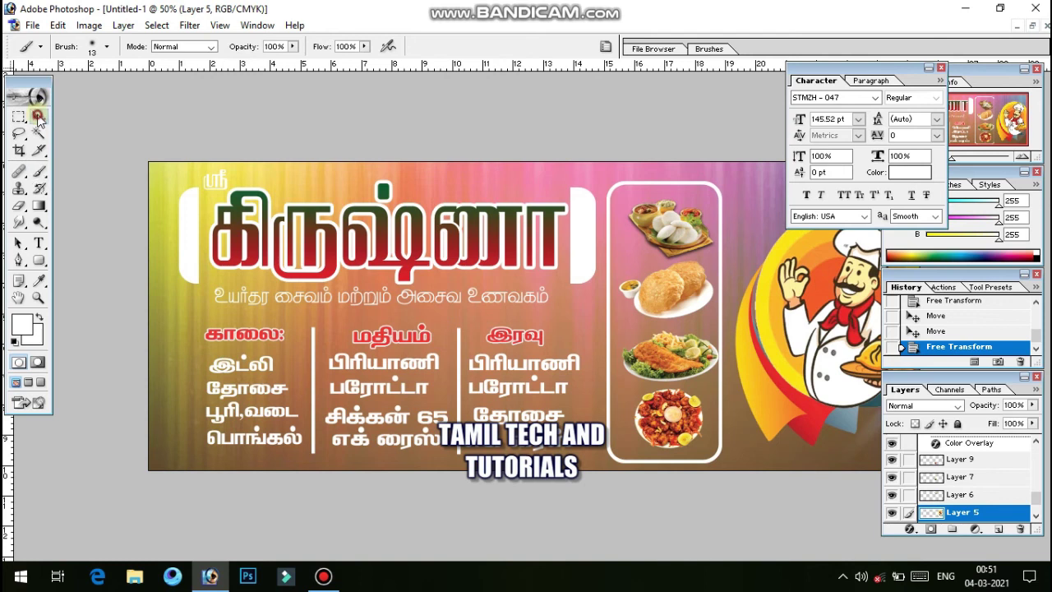
right_click(313, 359)
click(321, 366)
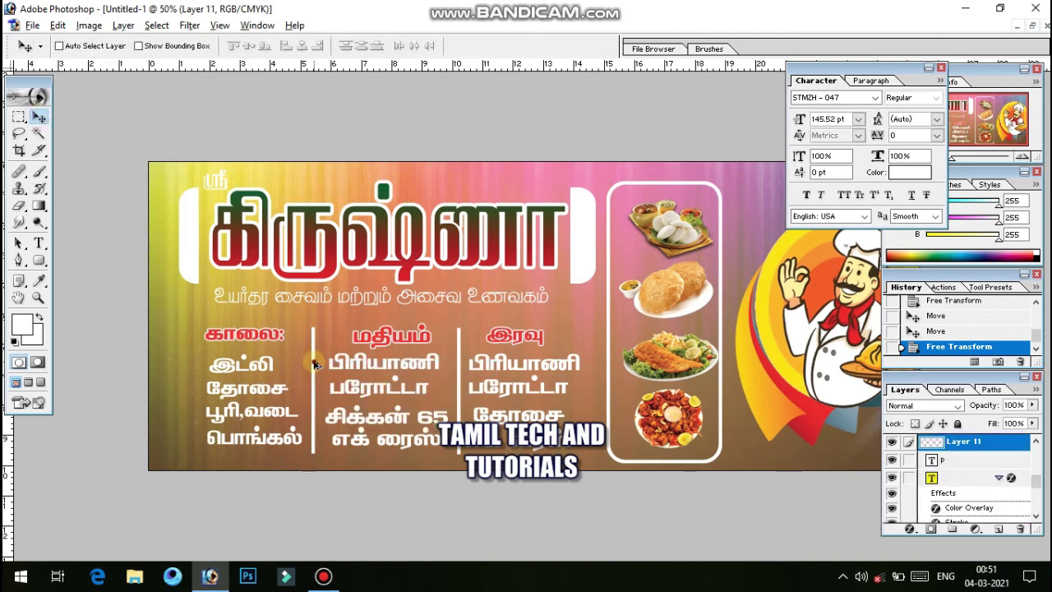
drag(375, 279, 397, 269)
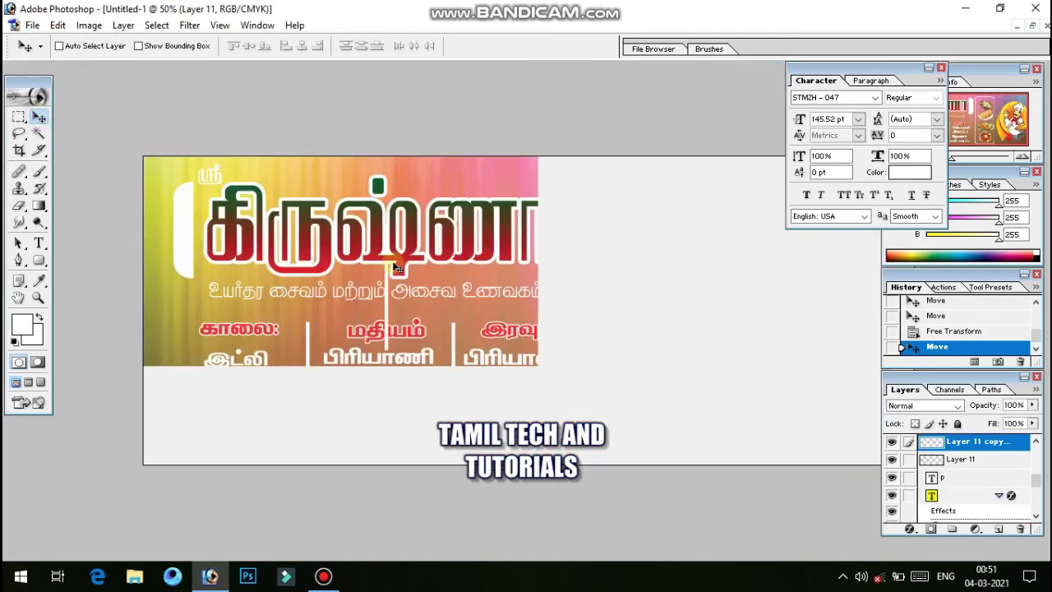
key(ctrl+t)
right_click(394, 265)
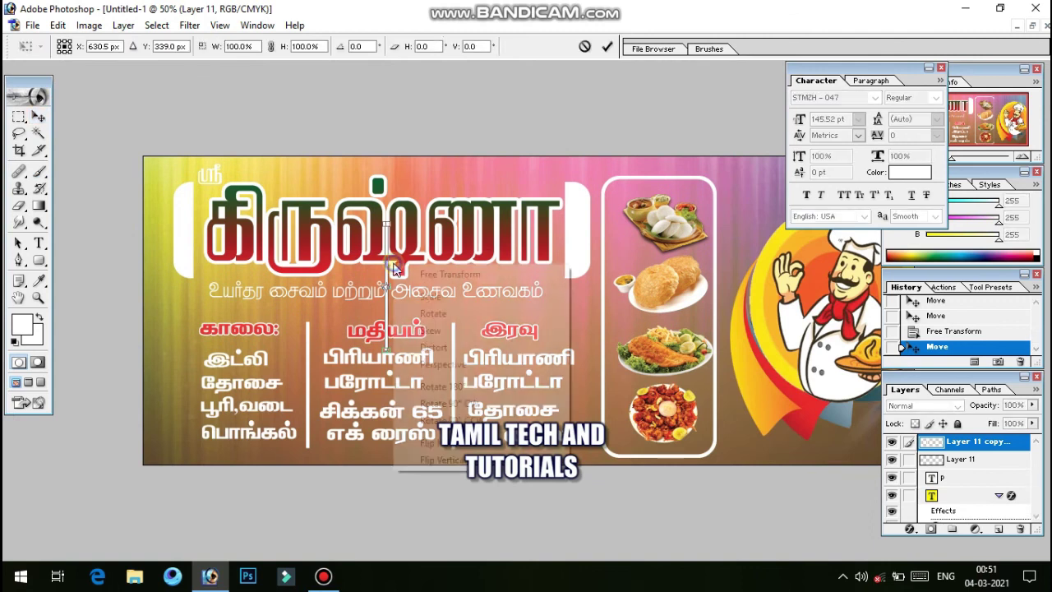
click(460, 403)
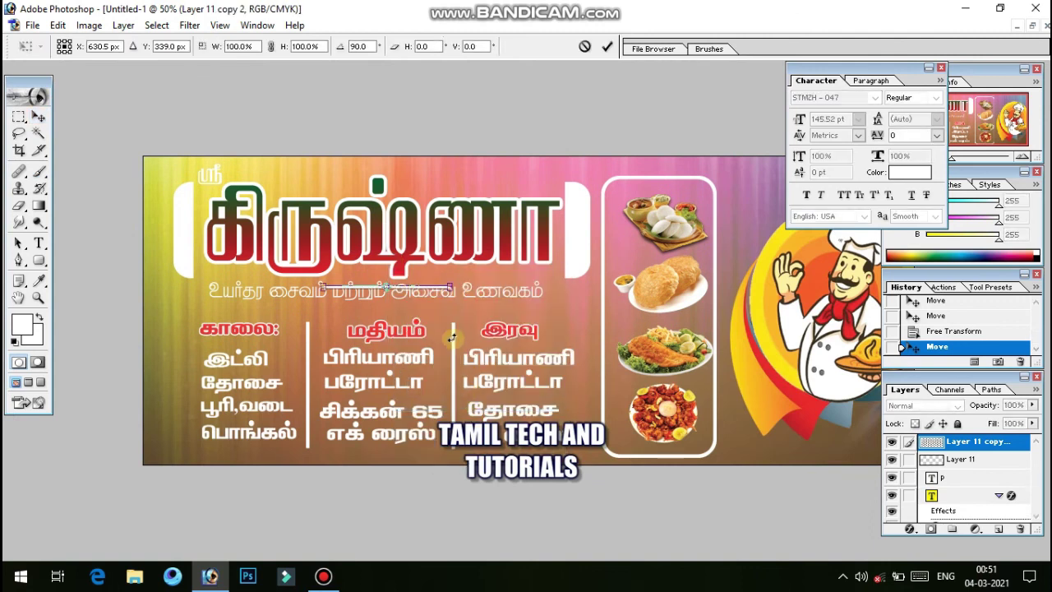
key(Return)
Place the horizontal line below the tagline and stretch it across the menu width
drag(385, 306, 377, 329)
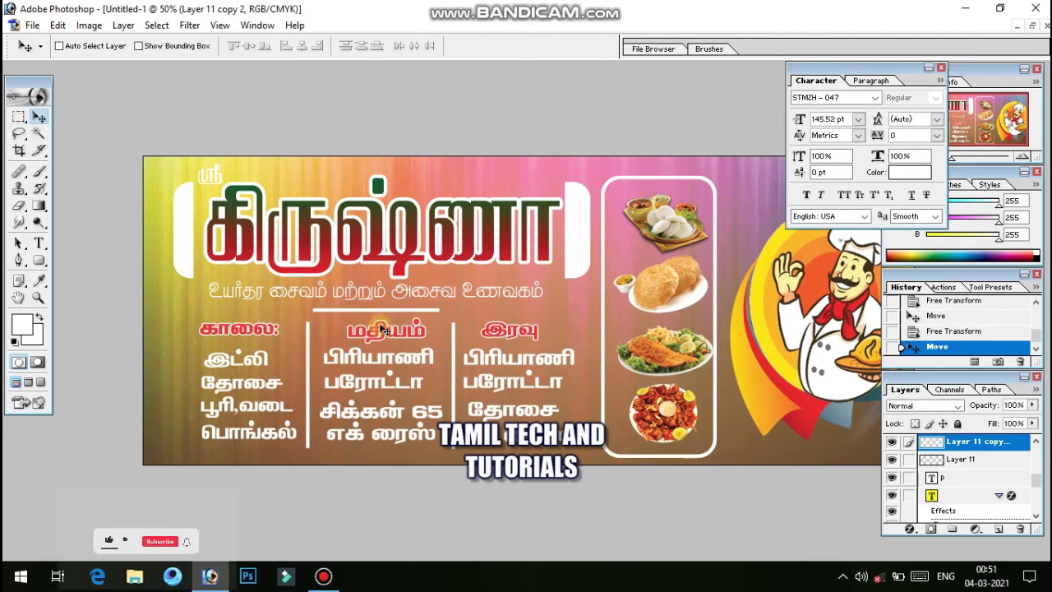
key(ctrl+t)
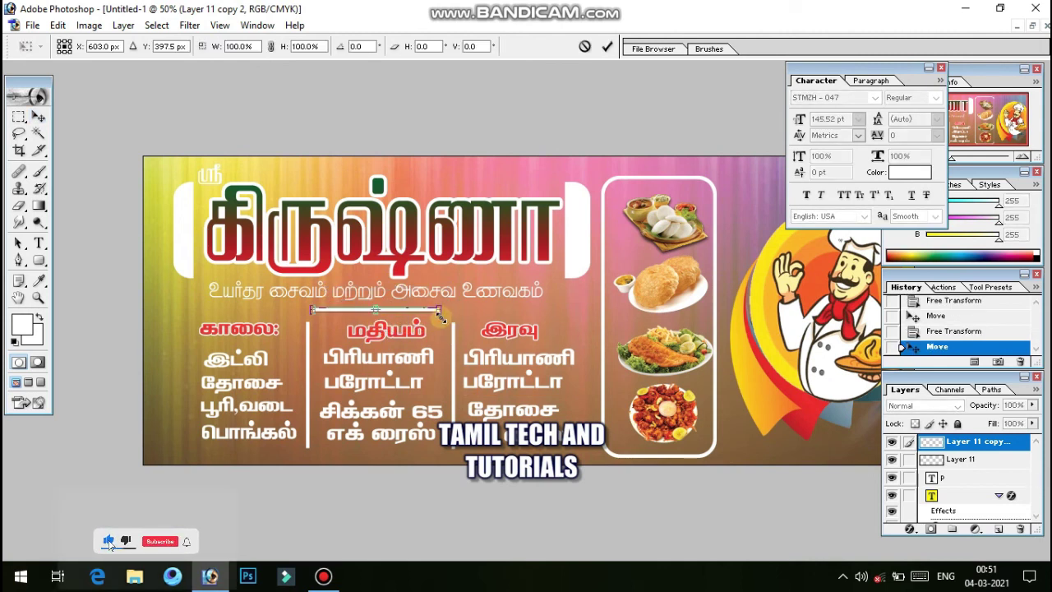
mouse_move(441, 318)
mouse_down()
mouse_move(604, 338)
mouse_move(557, 310)
mouse_up()
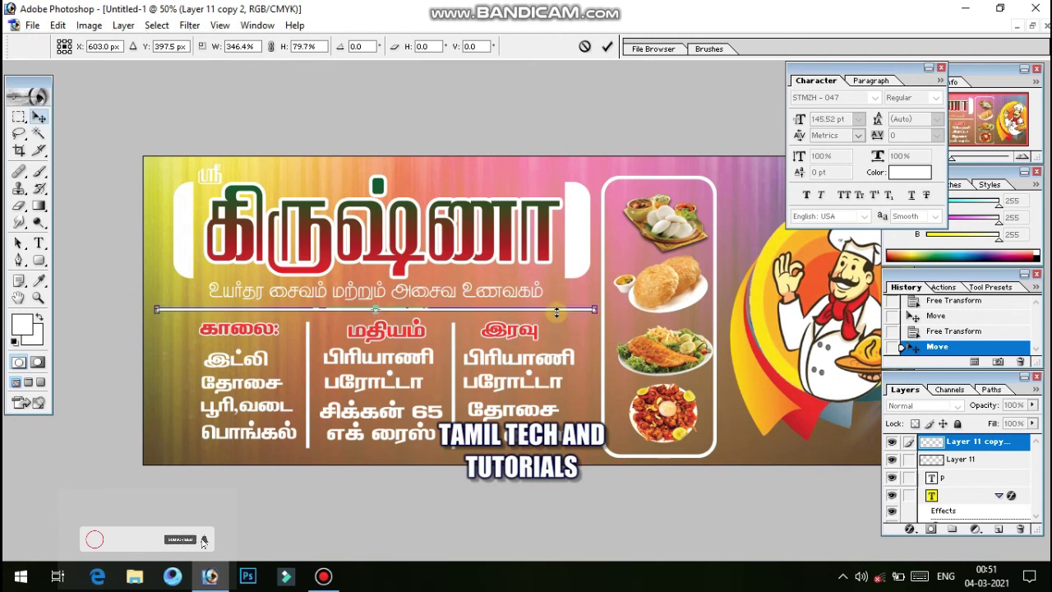
key(Return)
click(550, 322)
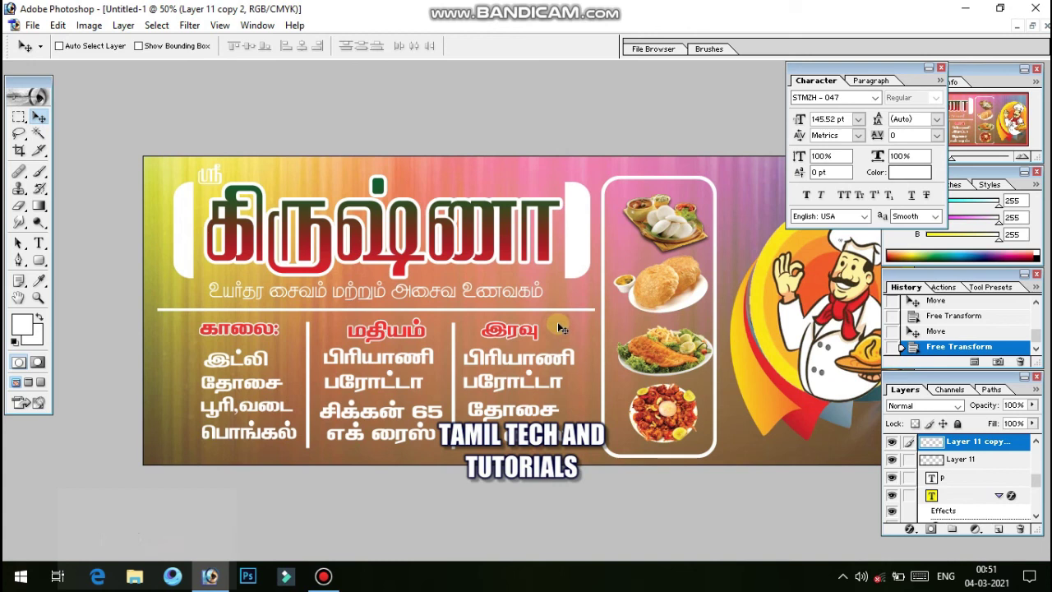
key(Tab)
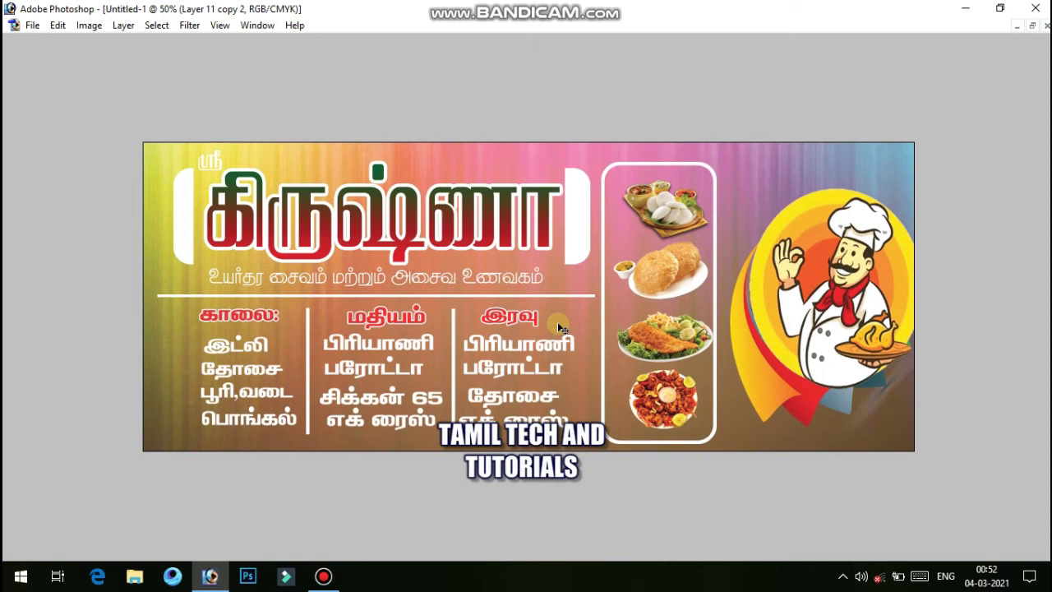
key(Tab)
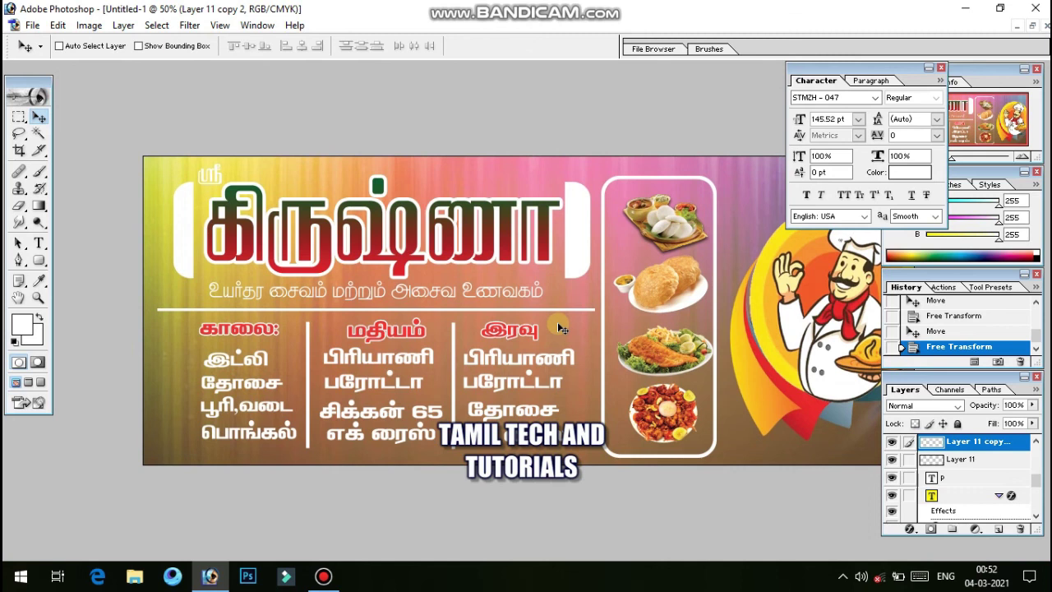
key(ctrl+minus)
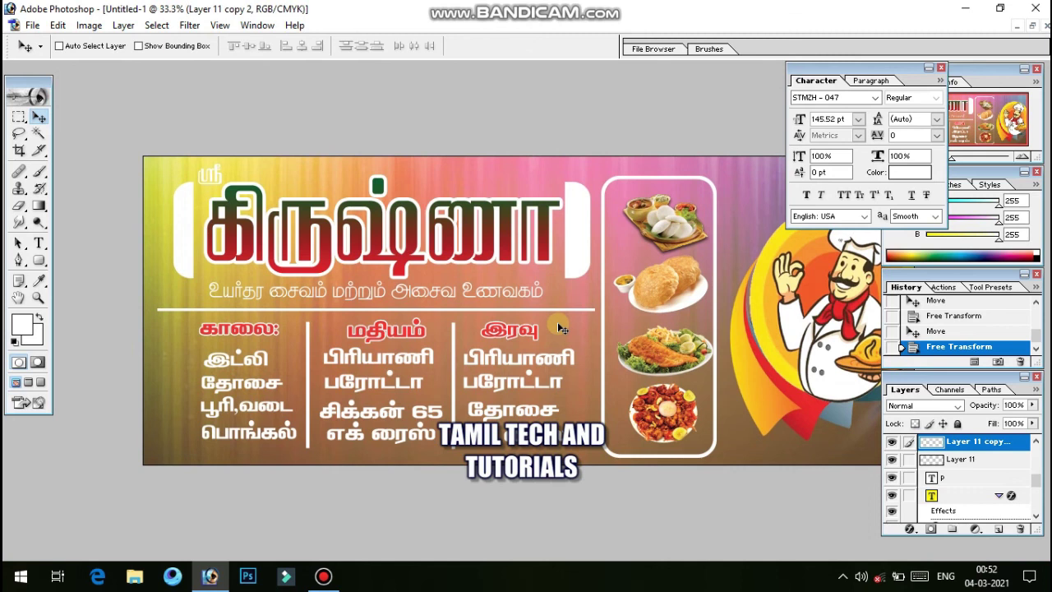